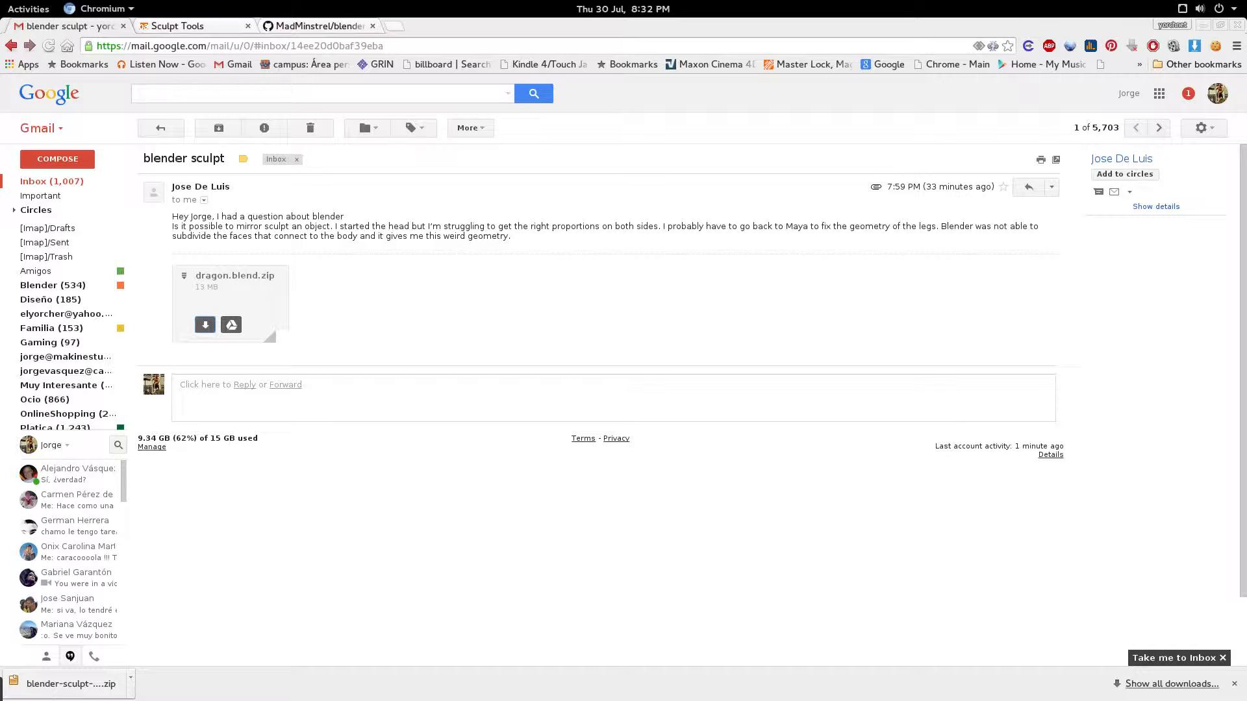
- Switch from the browser to Blender and dismiss the splash screen to reach the default cube scene
key("alt+Tab")
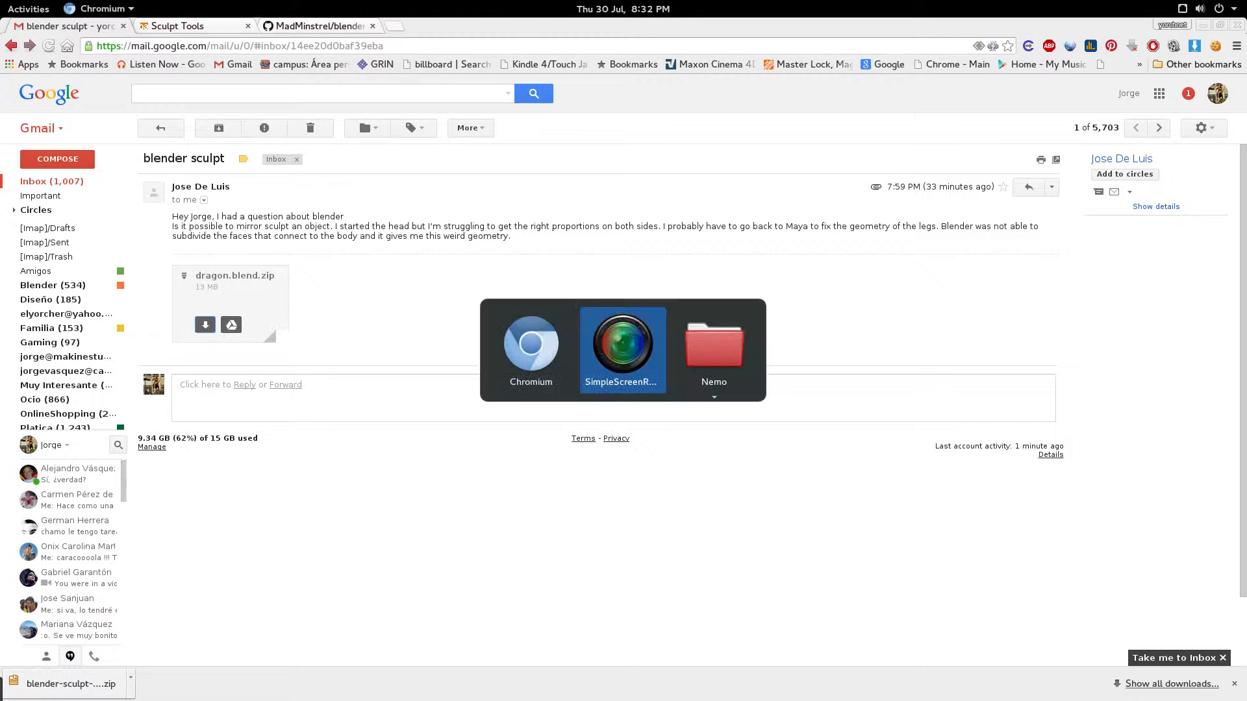
key("alt+Tab")
key("alt+Tab")
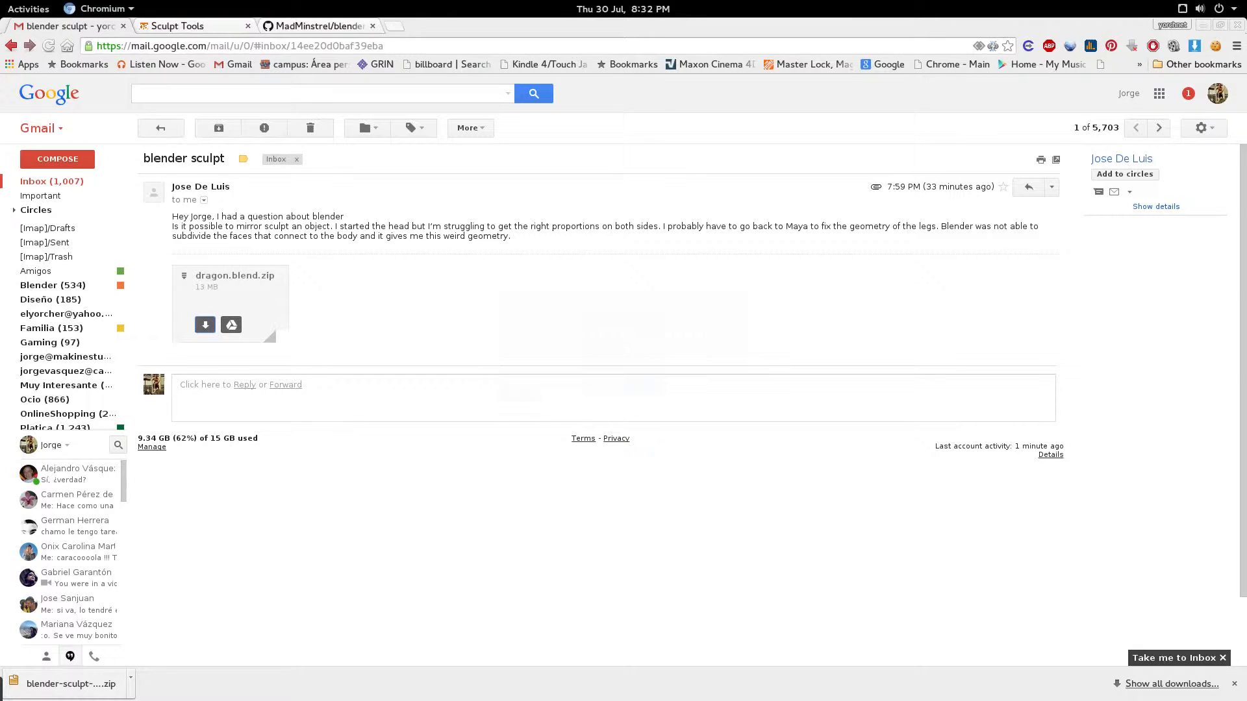
left_click(28, 9)
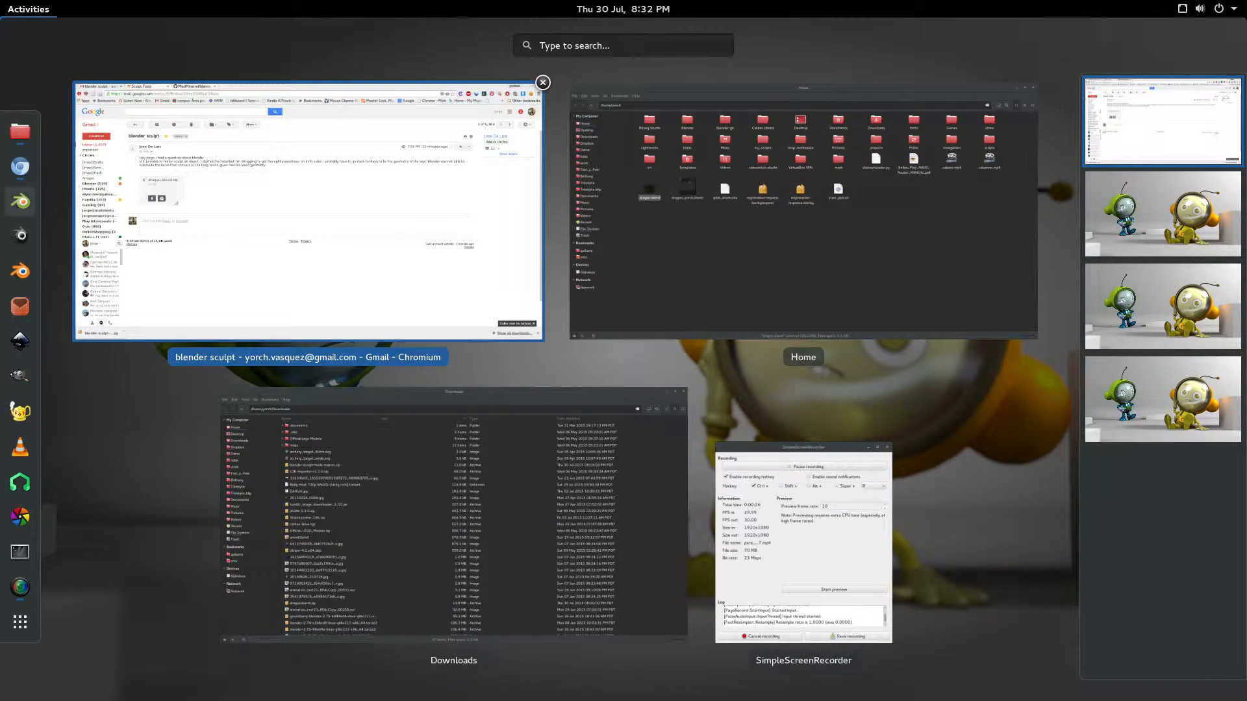
left_click(305, 208)
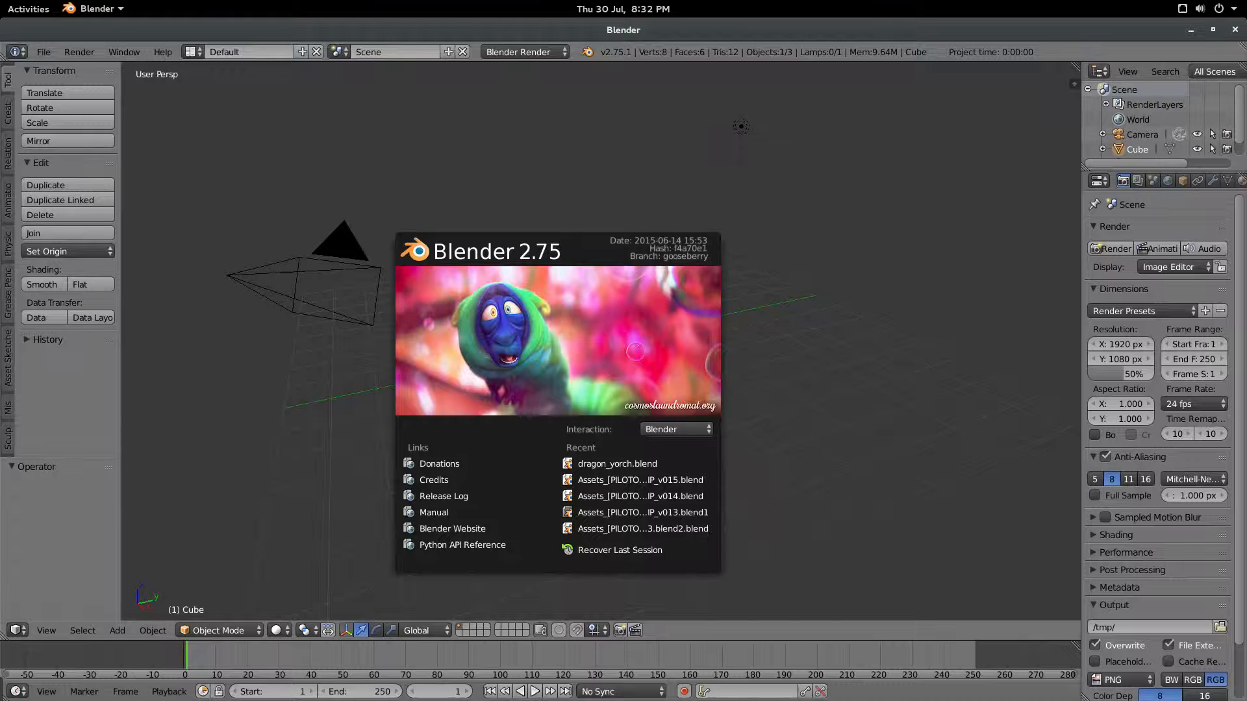
key("Escape")
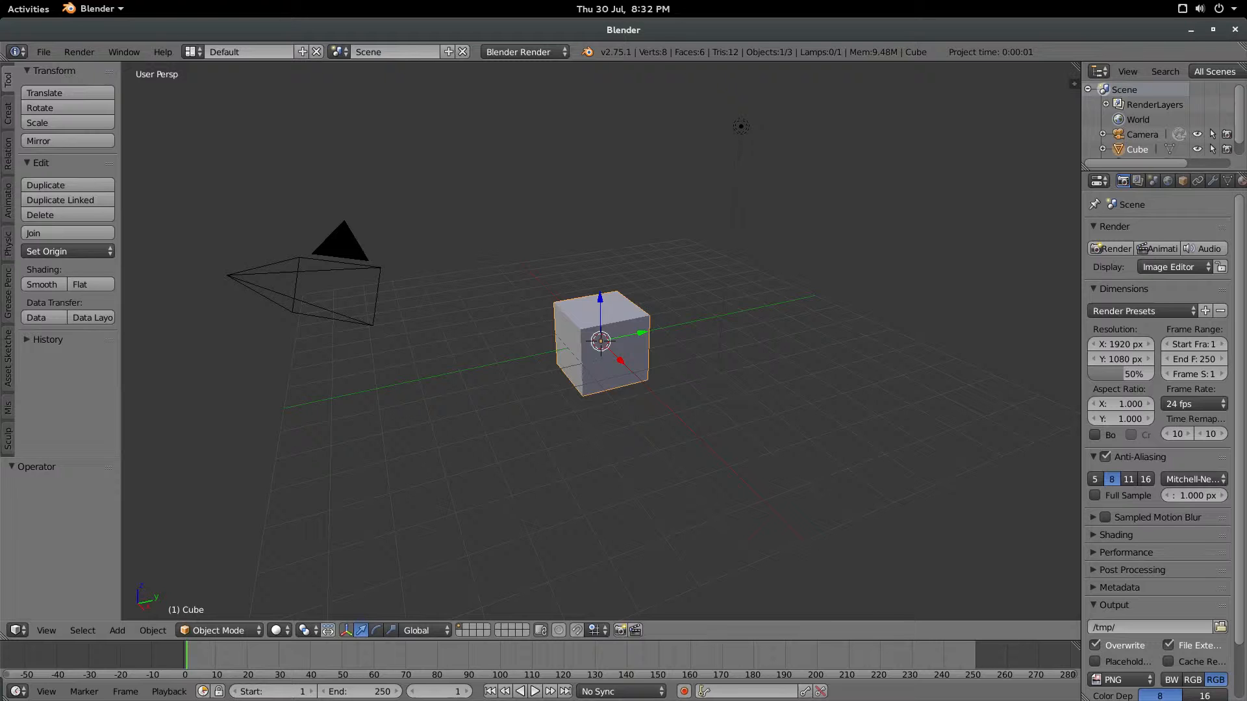
- Subdivide the entire default cube twice in Edit Mode, using one cut each time
middle_click_drag(572, 350, 639, 349)
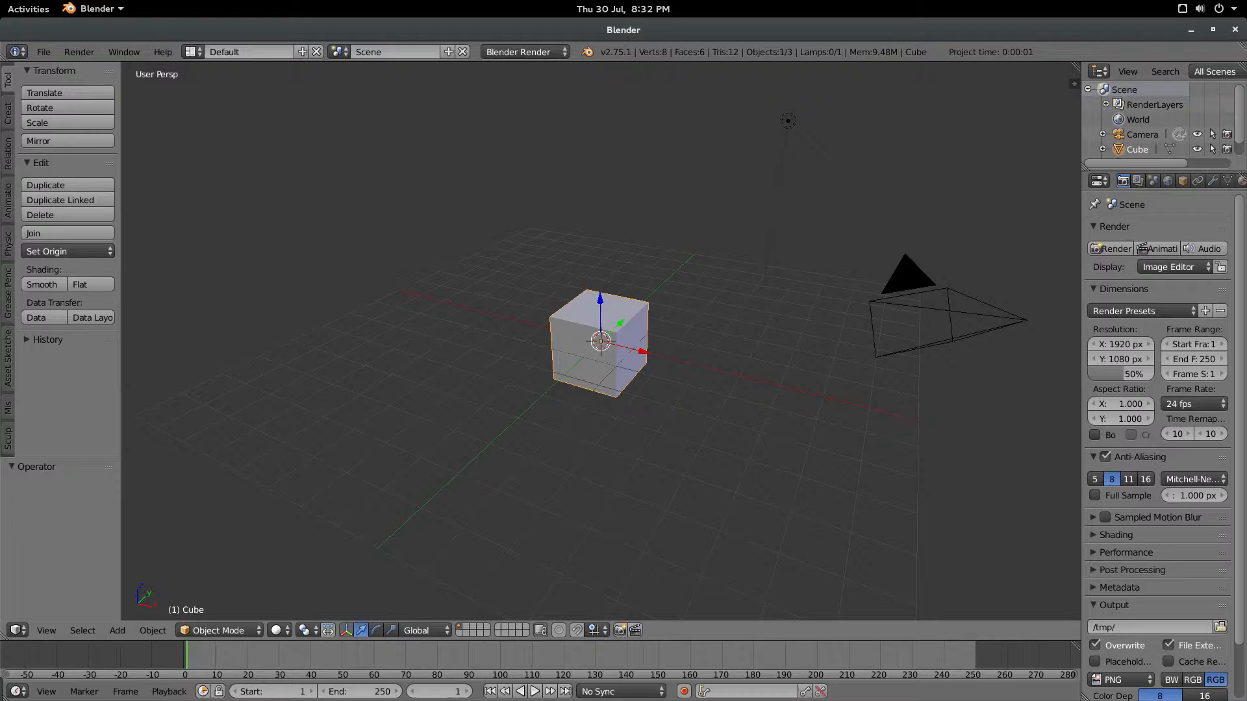
middle_click_drag(640, 349, 539, 276)
scroll(660, 299, "up", 4)
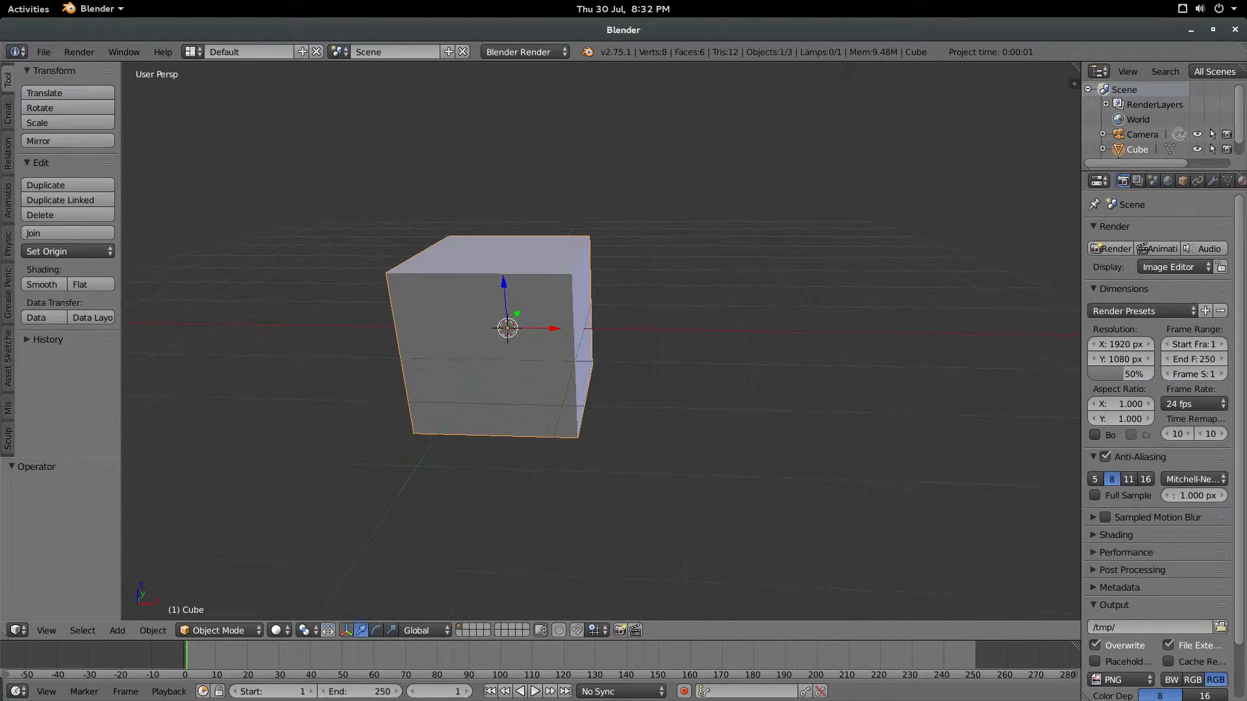
key("Tab")
key("w")
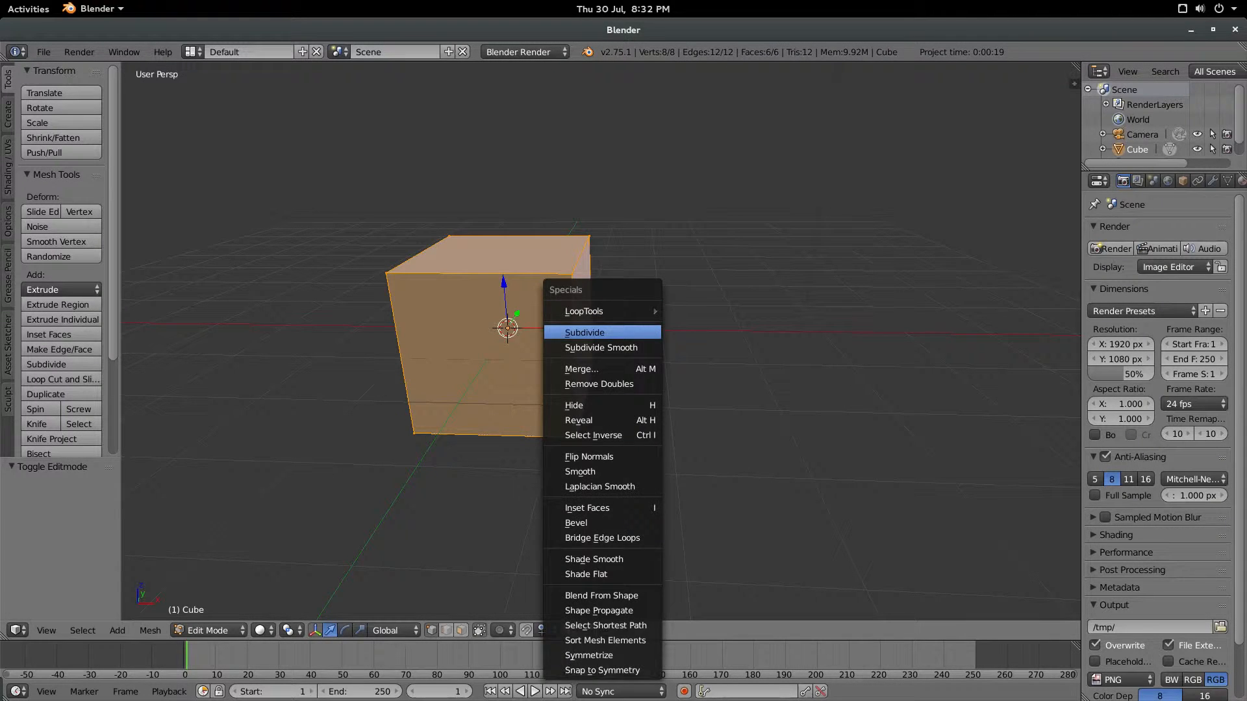
left_click(617, 330)
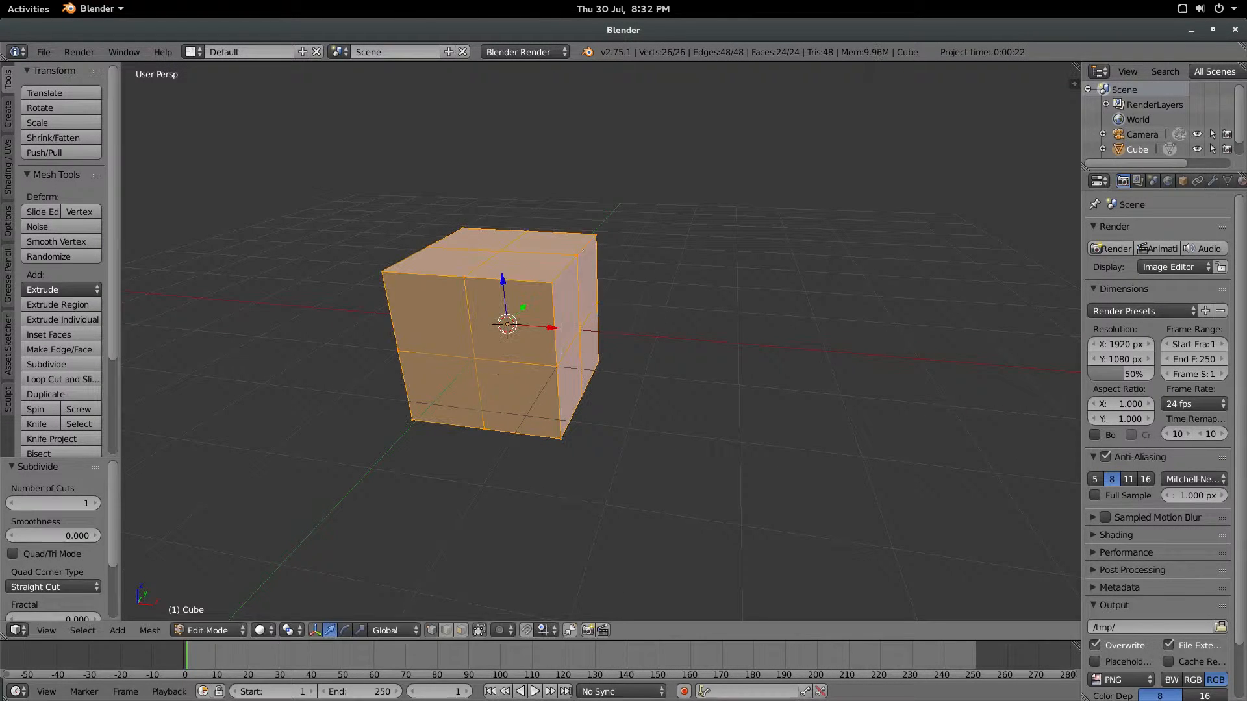
key("w")
left_click(549, 290)
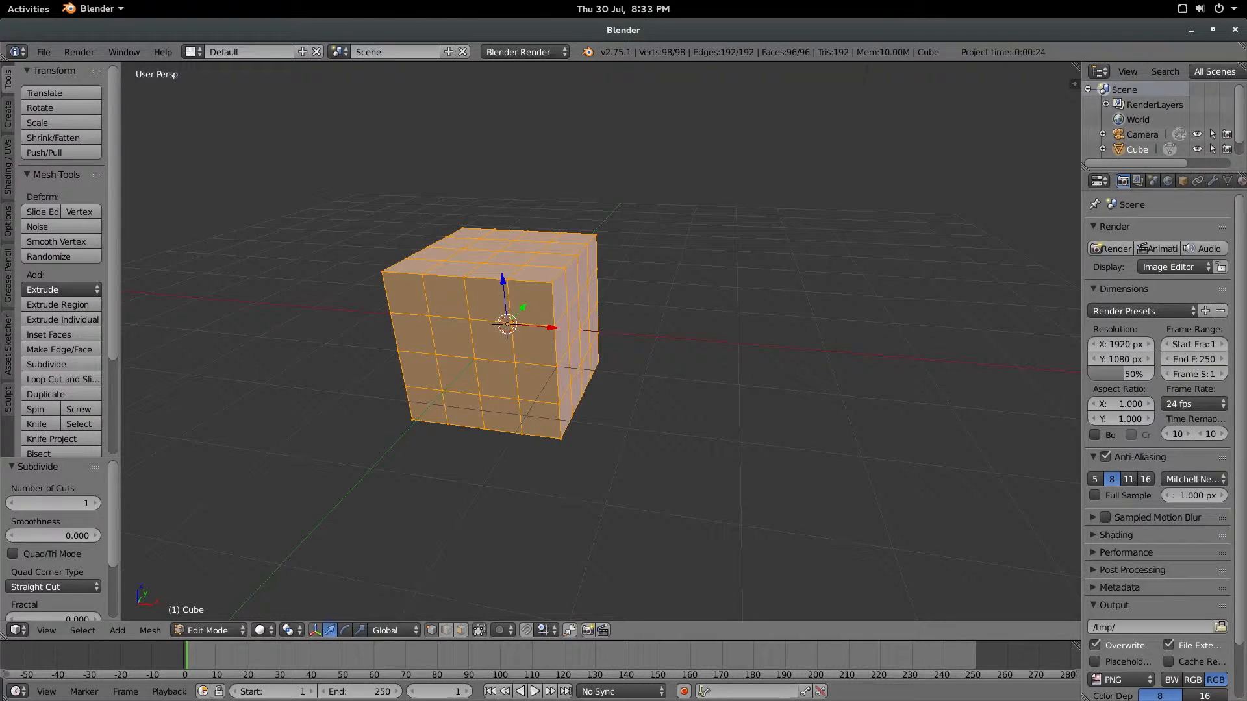
- Smooth the cube's vertices once and subdivide the whole mesh one more time
key("w")
key("w")
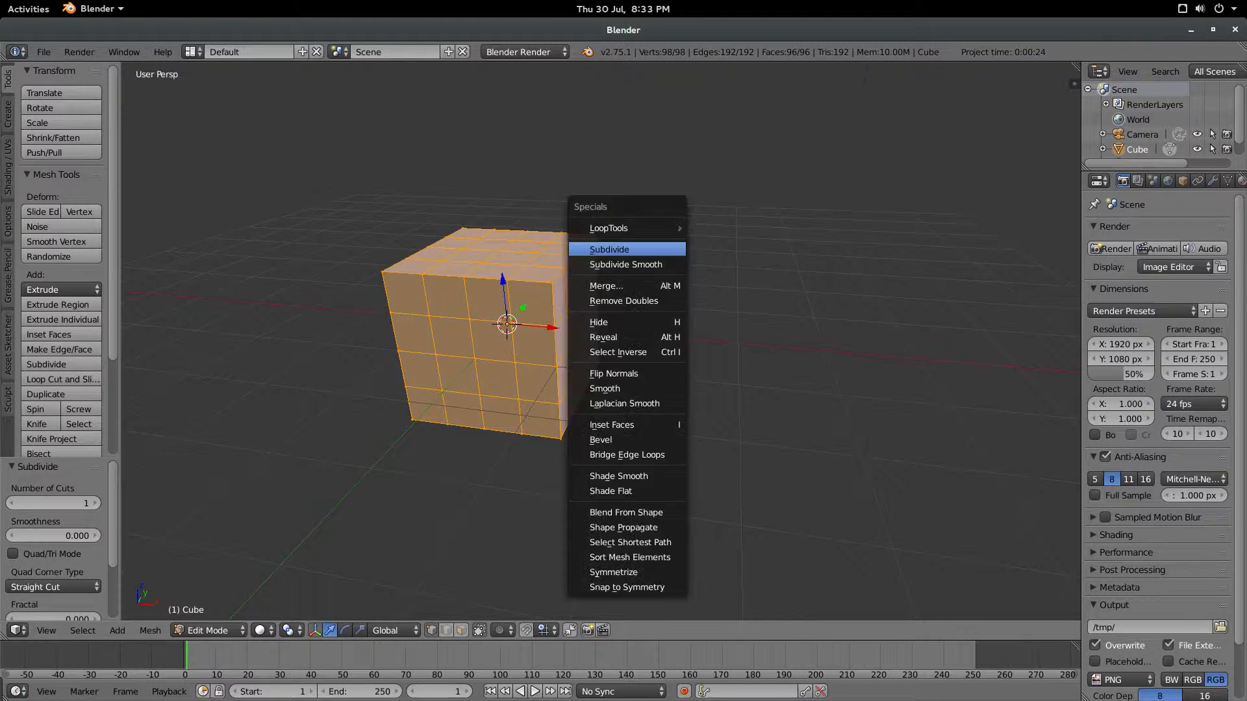
left_click(635, 388)
middle_click_drag(635, 388, 591, 362)
key("w")
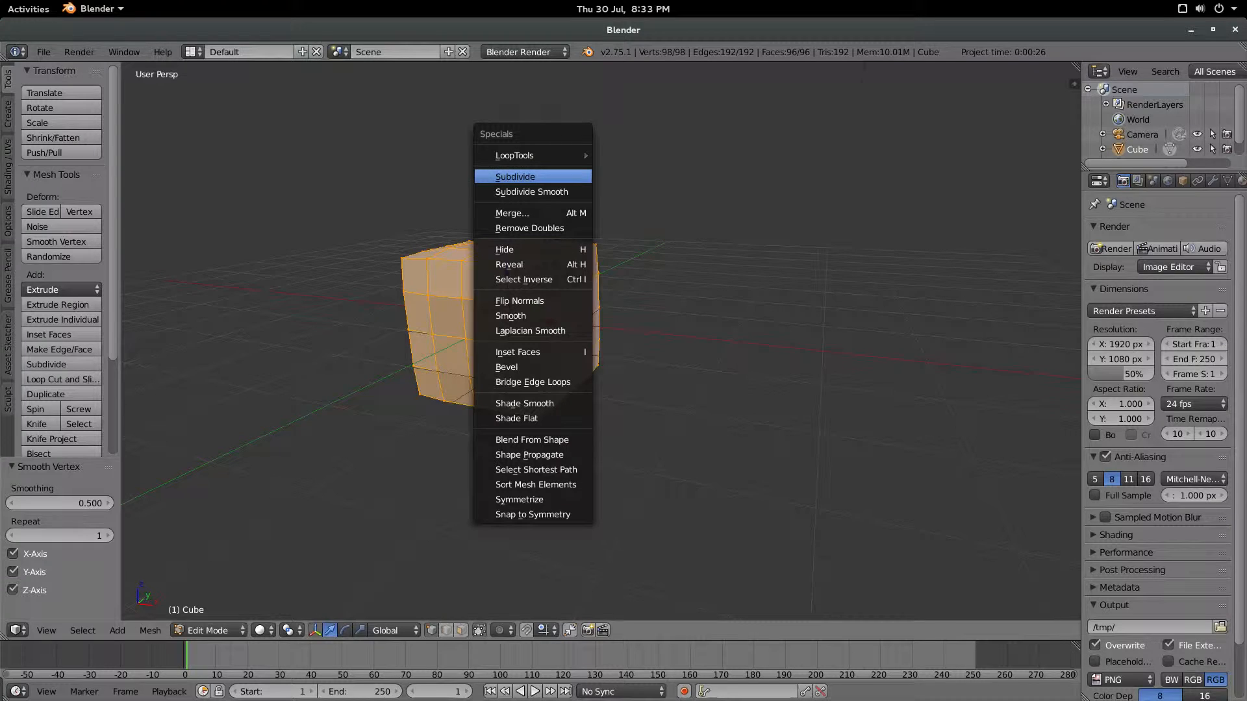
left_click(520, 177)
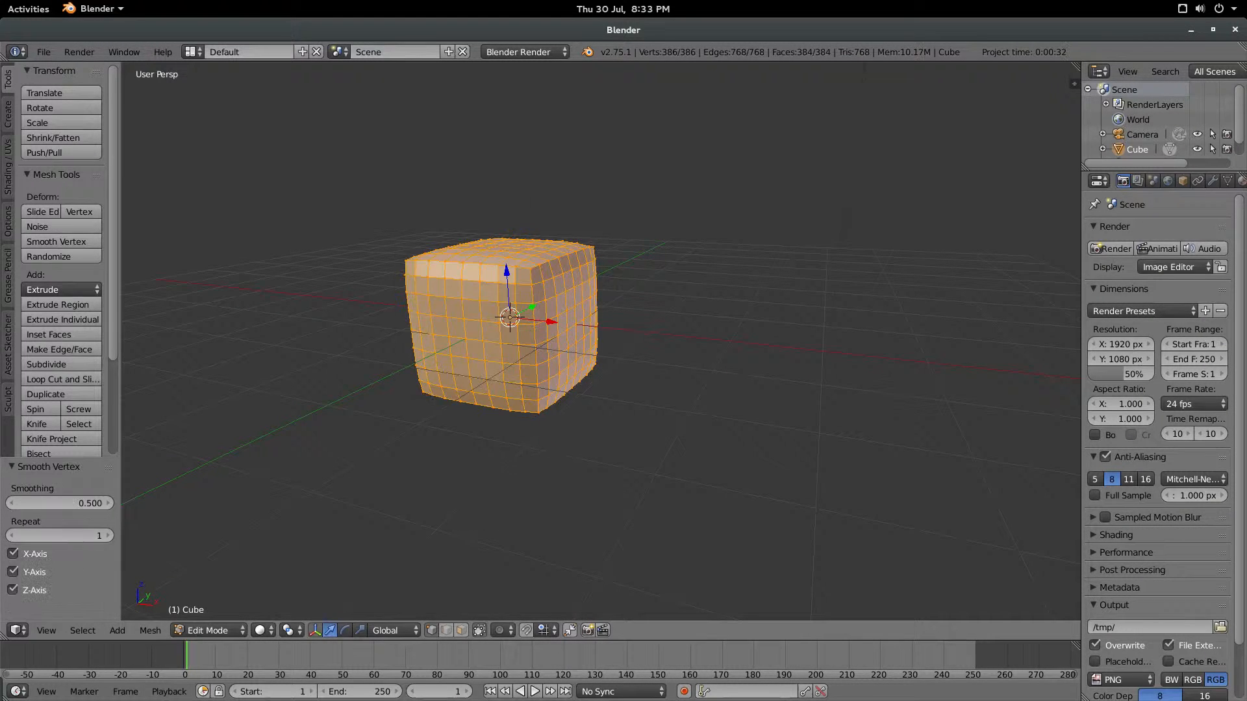
- Leave Edit Mode and switch the rounded cube to Sculpt Mode
key("Tab")
key("Tab")
key("Tab")
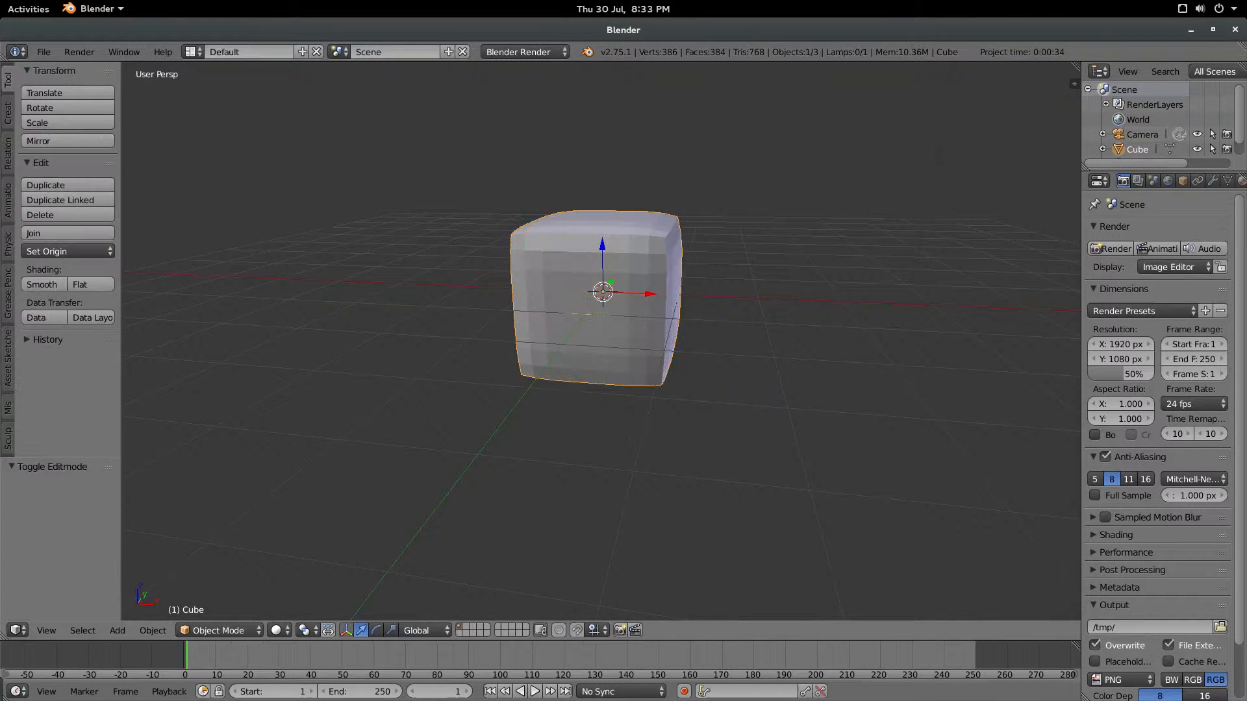
key("Tab")
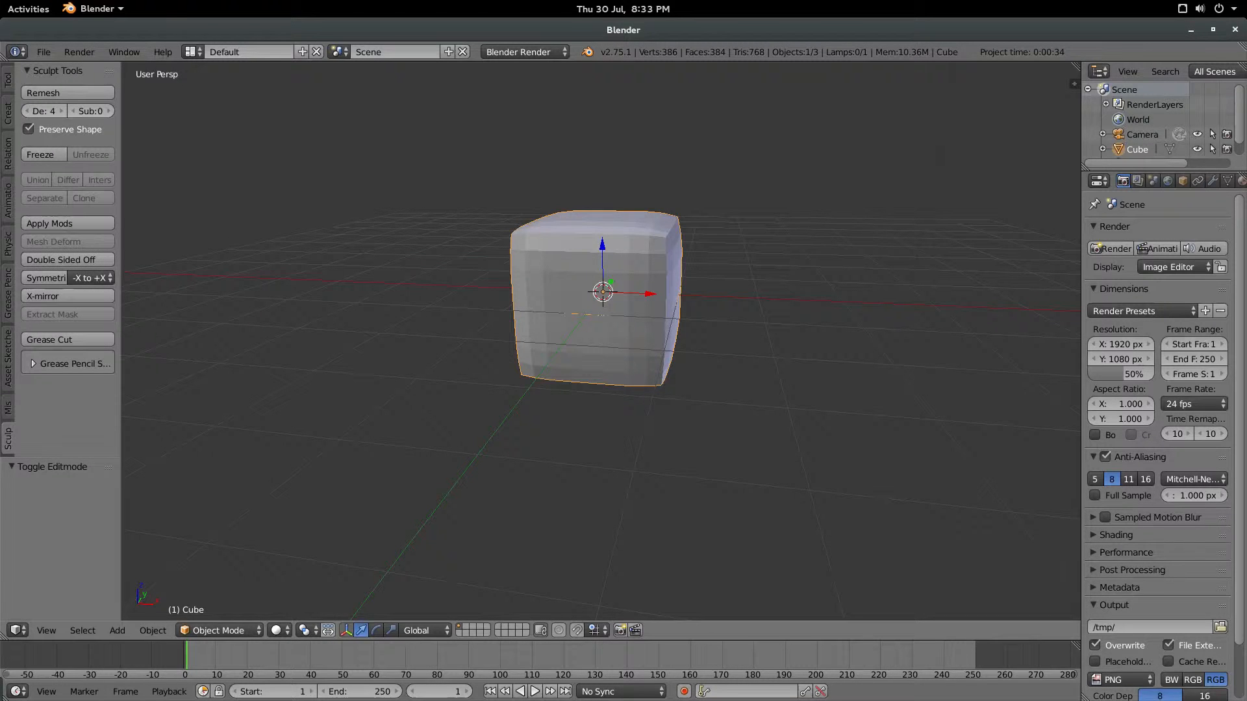
key("Tab")
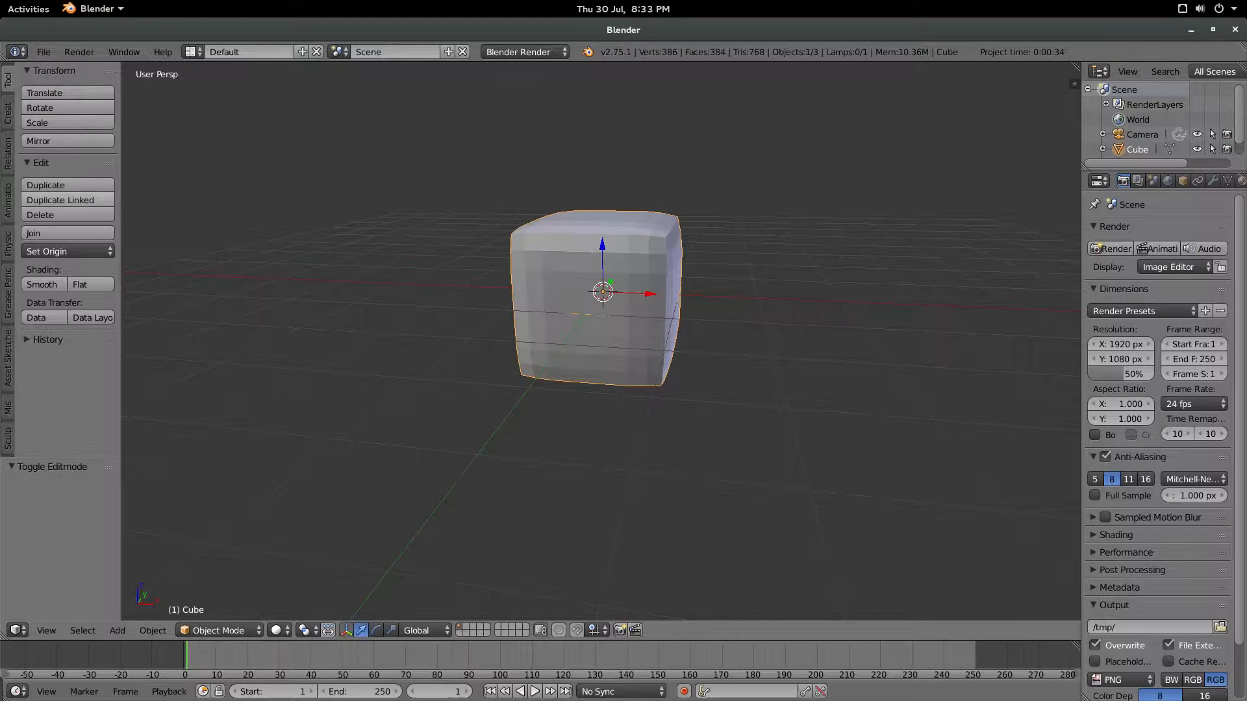
left_click(219, 630)
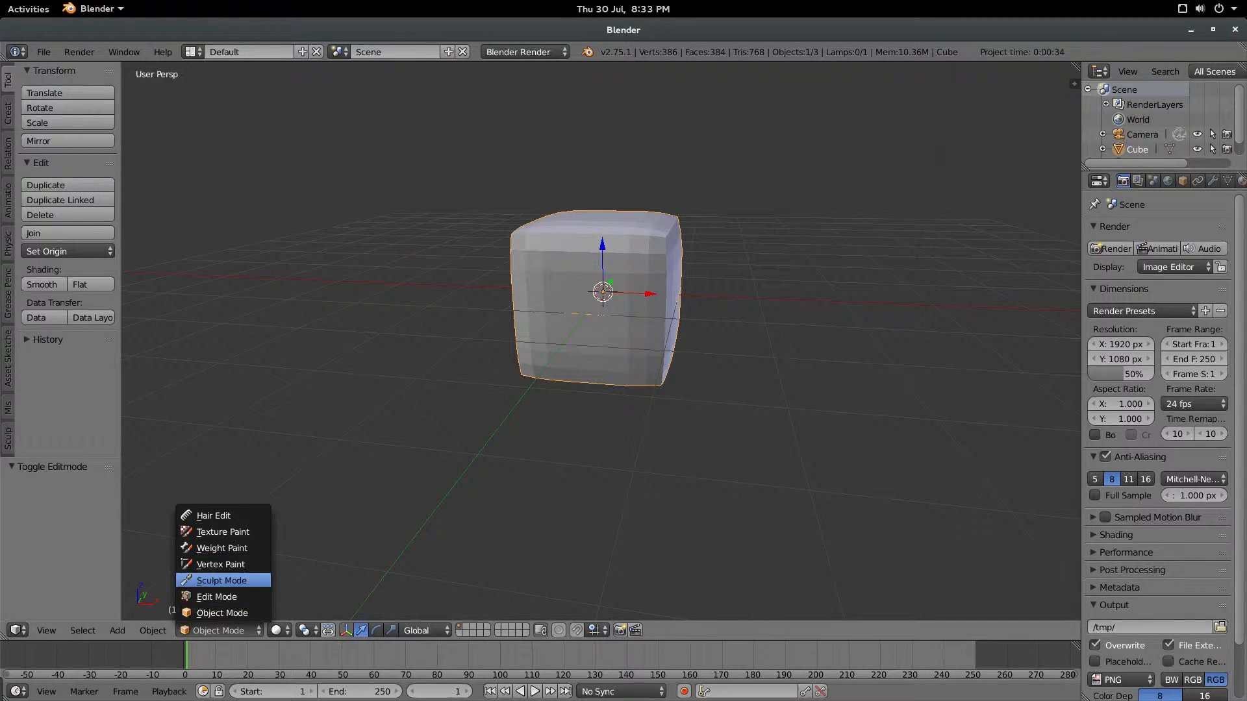
left_click(221, 581)
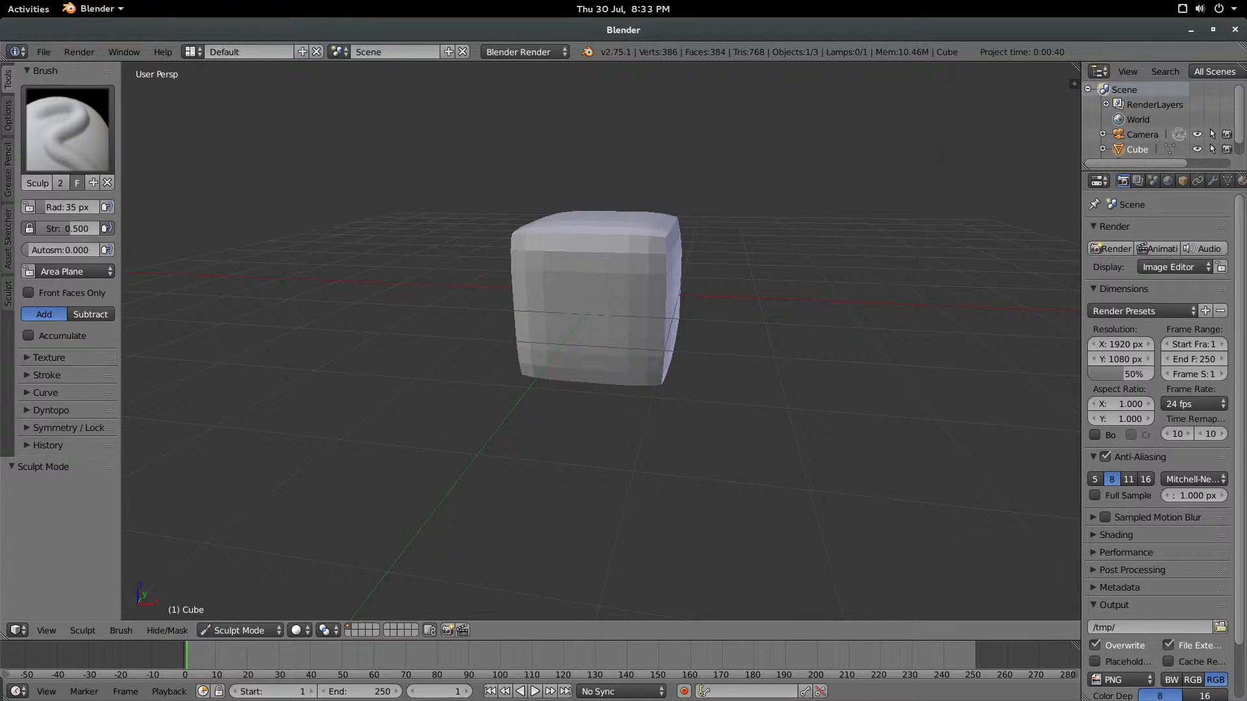
- Show the sculpt symmetry settings at a wider size and toggle X mirroring, leaving it enabled
left_click(60, 428)
scroll(62, 260, "down", 5)
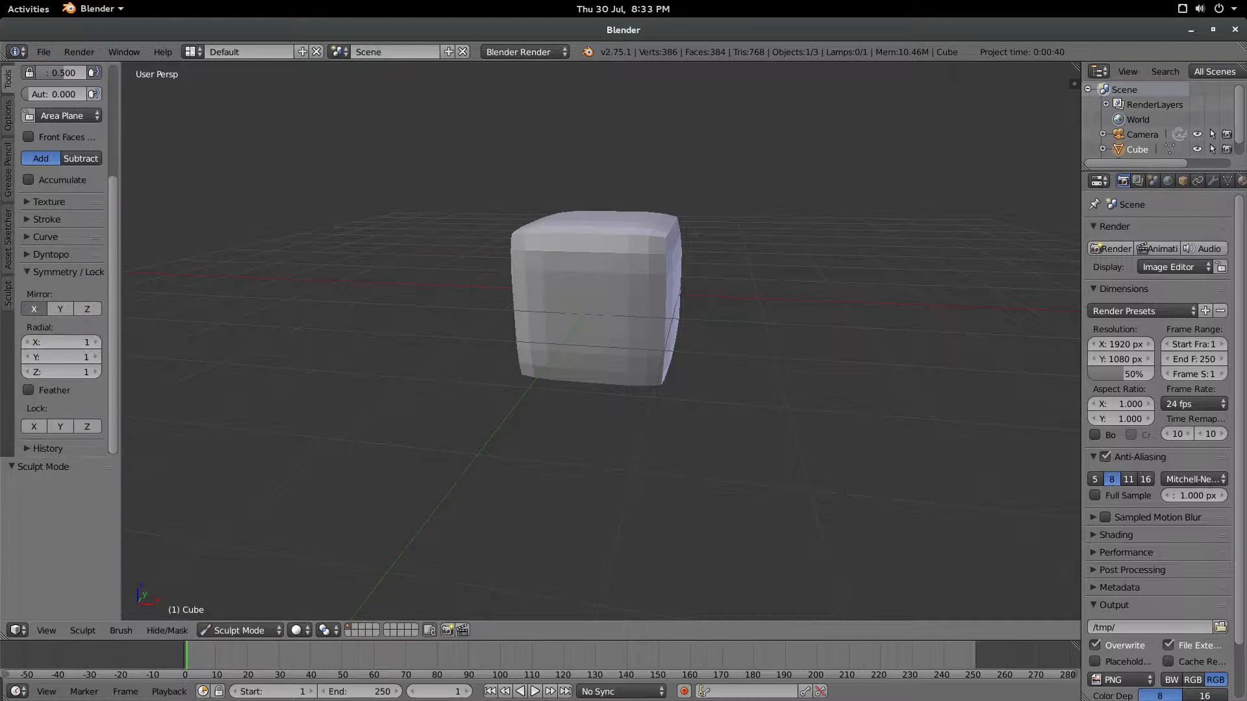
left_click_drag(121, 285, 213, 284)
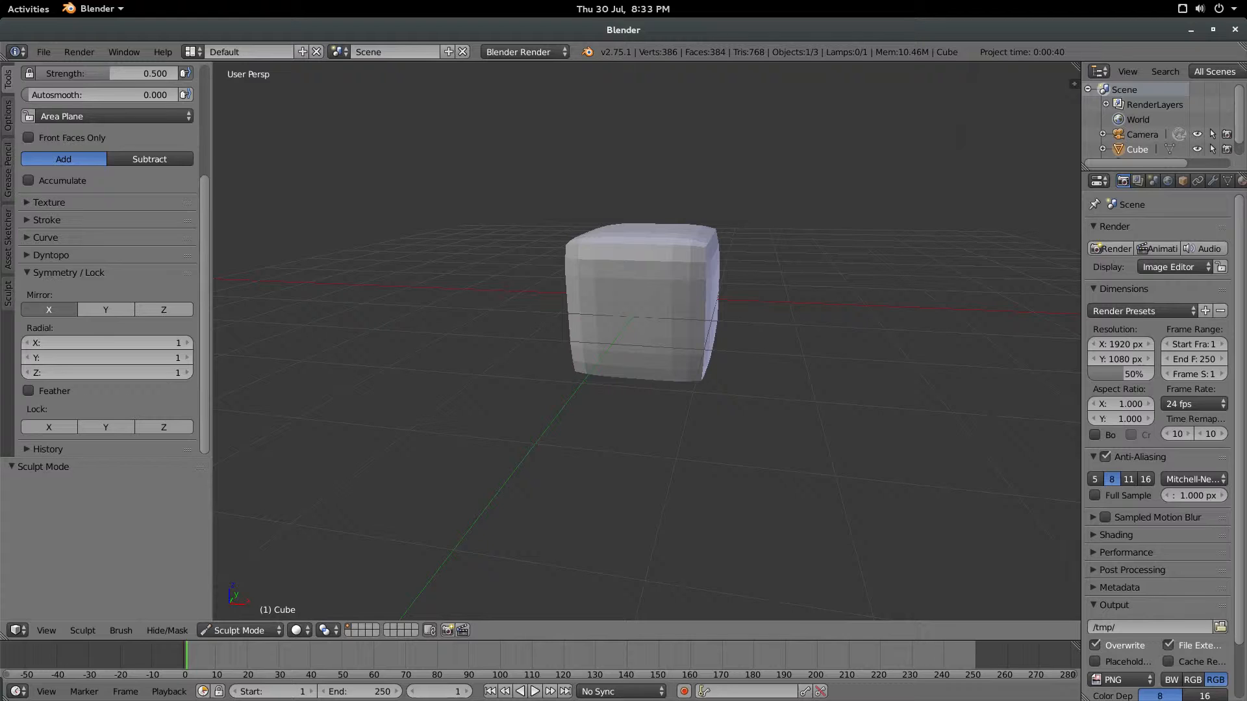
left_click(48, 309)
left_click(49, 309)
left_click(49, 309)
left_click(49, 309)
- Raise mirrored strokes on the cube's front face using the SculptDraw brush with a 55 px radius
key("f")
left_click(620, 255)
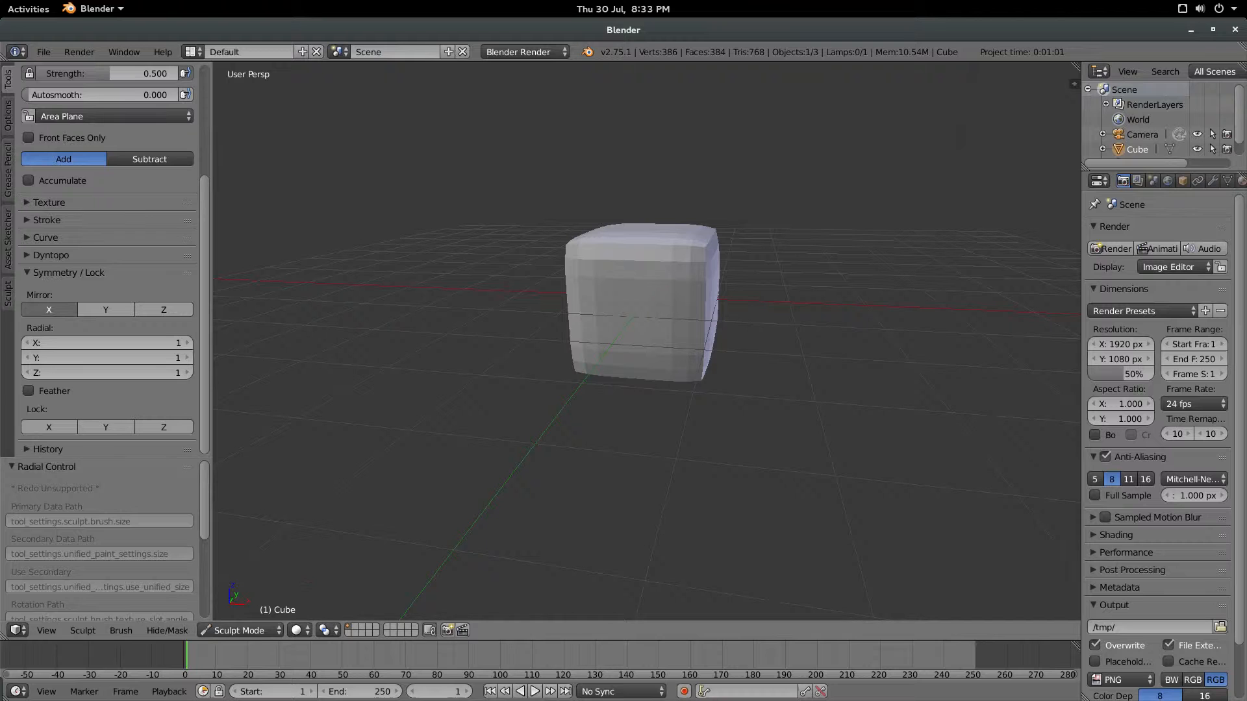
scroll(107, 149, "up", 5)
left_click(107, 134)
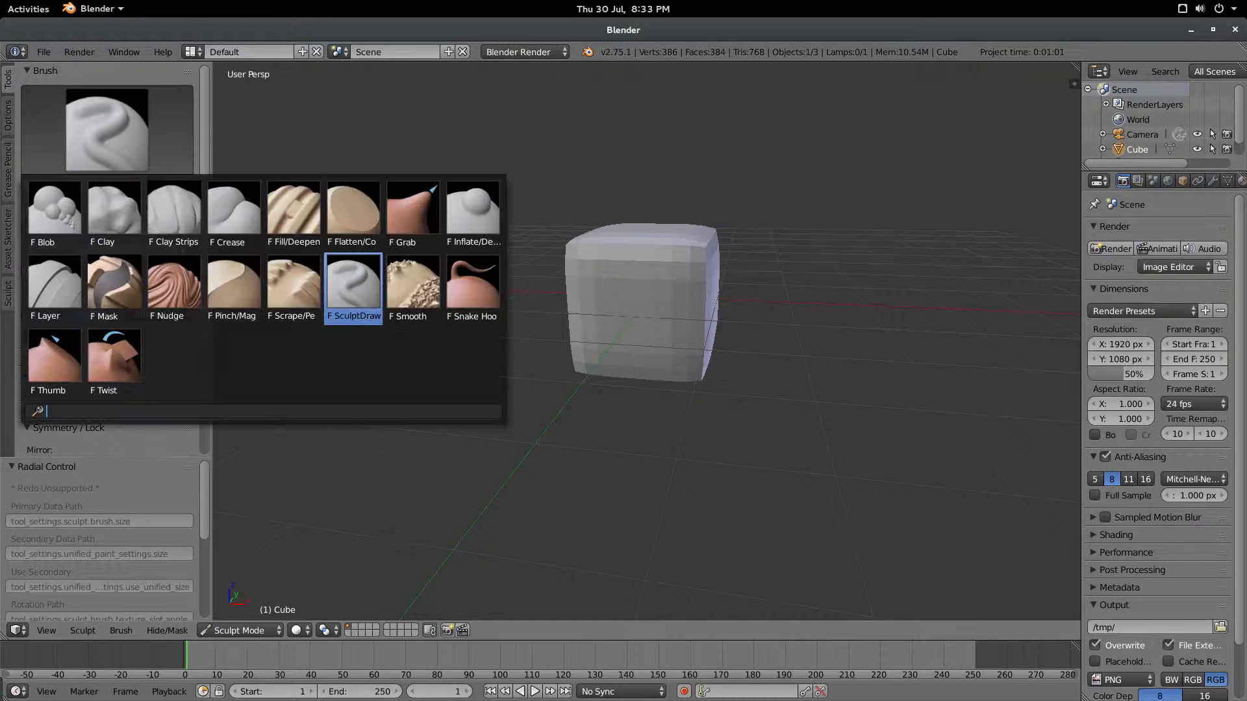
left_click(353, 286)
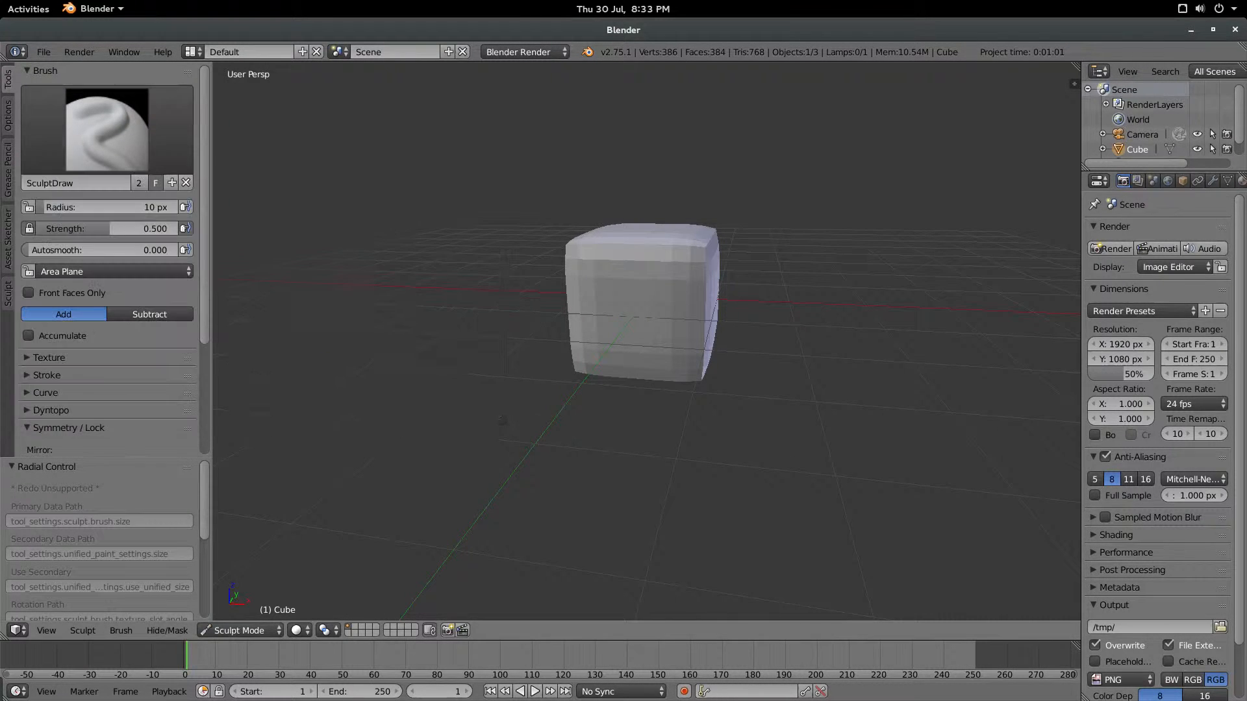
key("f")
left_click(658, 287)
mouse_move(658, 287)
left_mouse_down()
mouse_move(597, 287)
mouse_move(668, 285)
left_mouse_up()
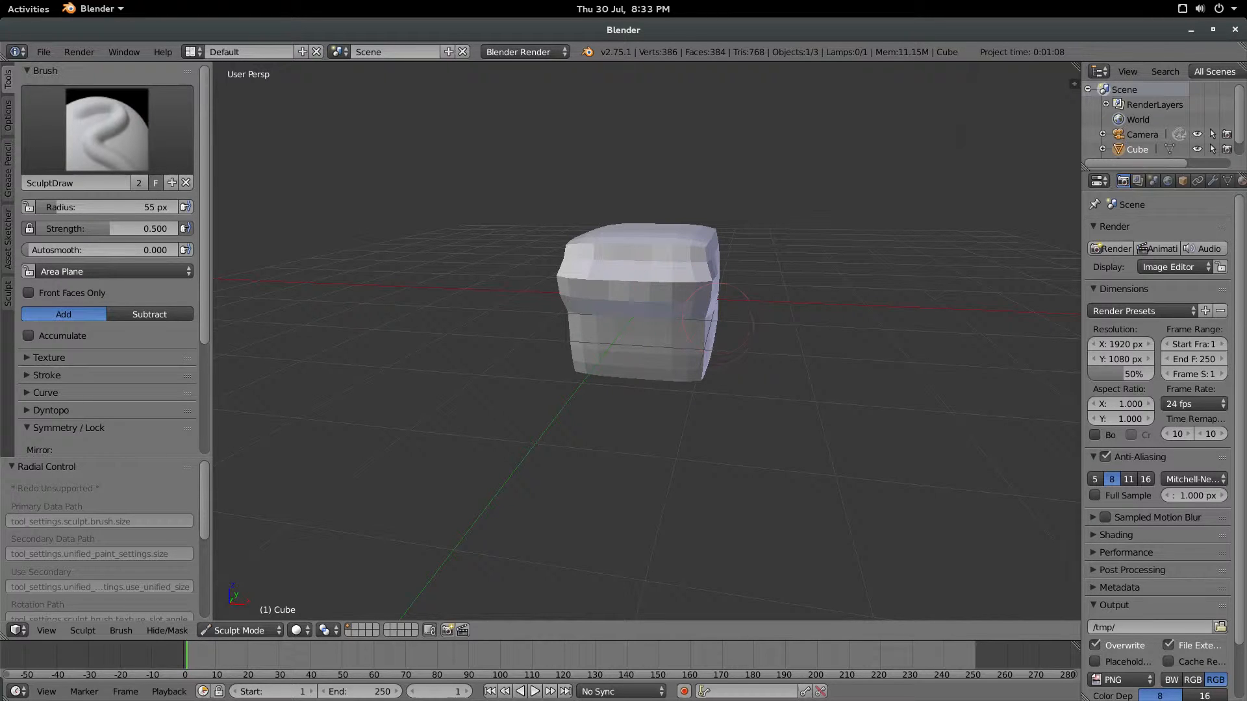
mouse_move(711, 338)
left_mouse_down()
mouse_move(689, 335)
mouse_move(712, 338)
left_mouse_up()
- Reduce the brush radius to 29 px and carve an inverted mirrored stroke into the cube's front face
key("f")
left_click(693, 298)
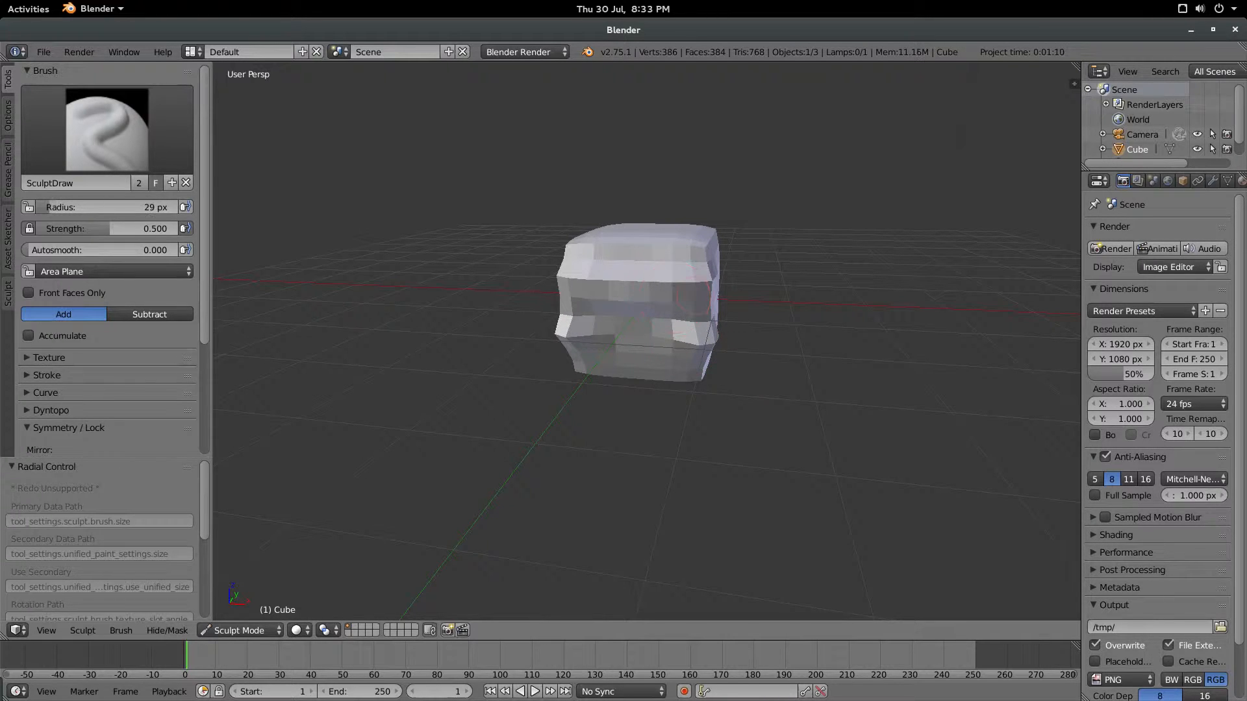
mouse_move(695, 286)
left_mouse_down("ctrl")
mouse_move(669, 283)
mouse_move(694, 282)
mouse_move(682, 282)
left_mouse_up("ctrl")
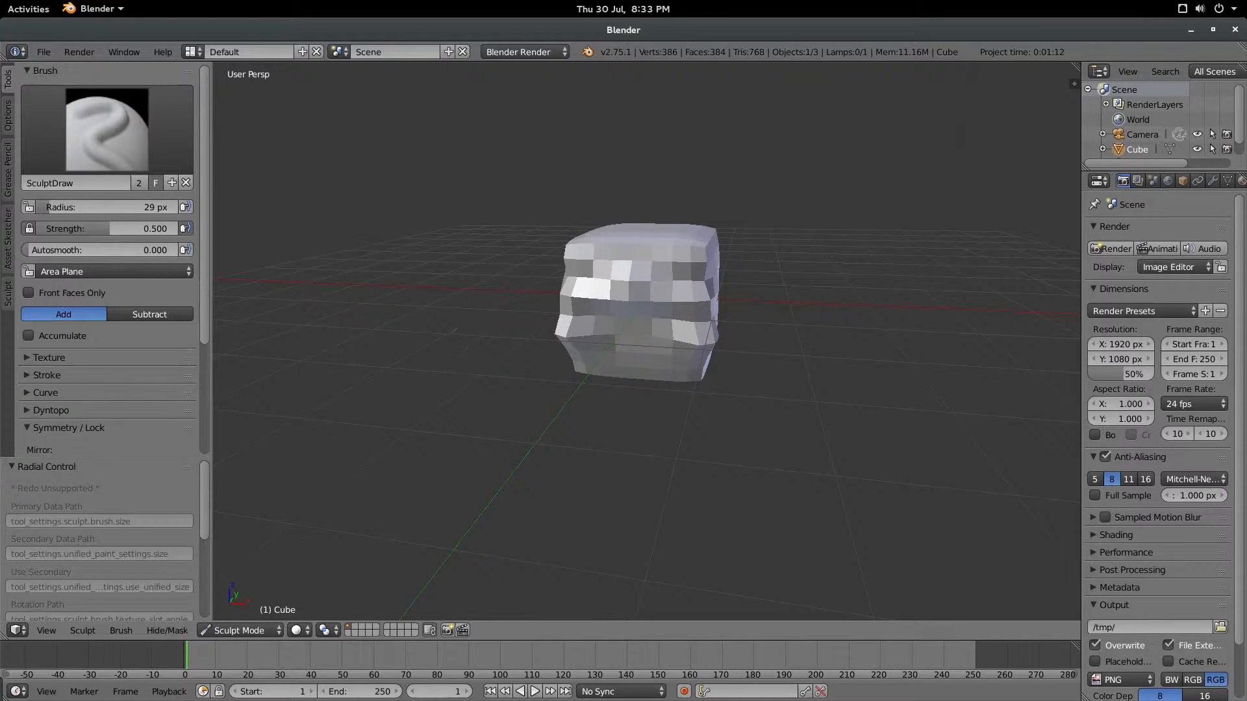
- Enable Dyntopo for the cube and set its detail size to 3 px
left_click(72, 410)
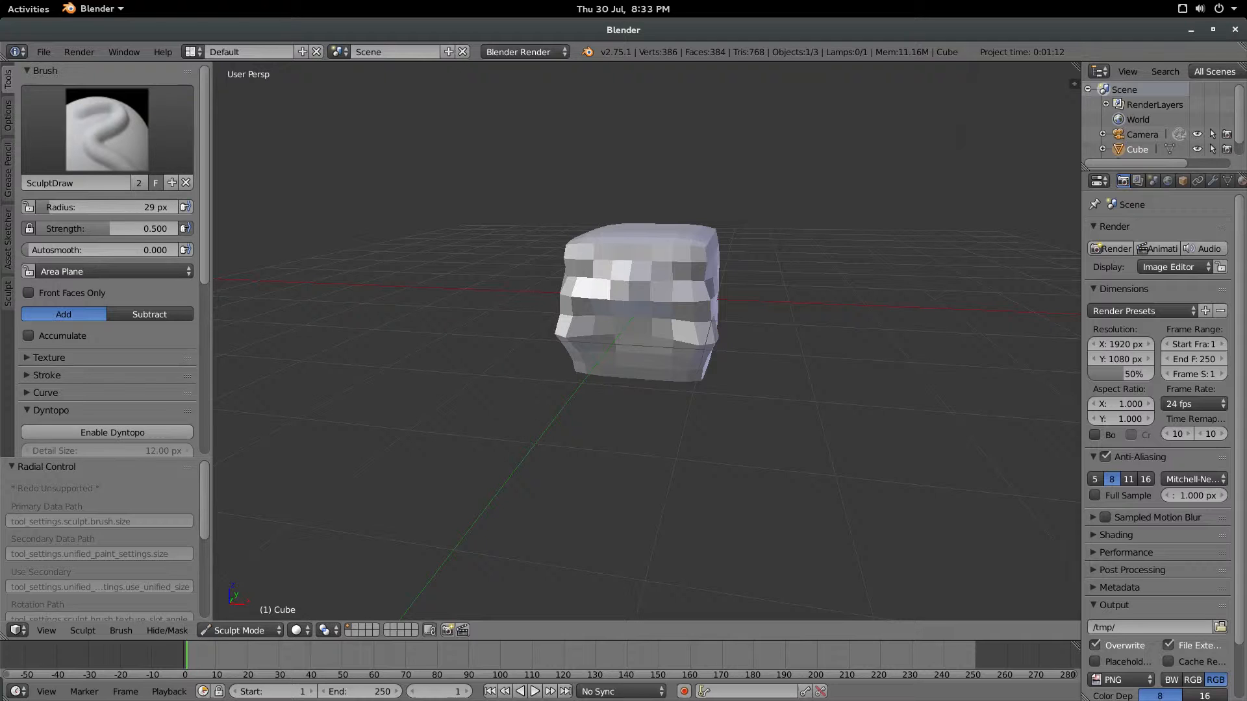
left_click(107, 433)
left_click(107, 451)
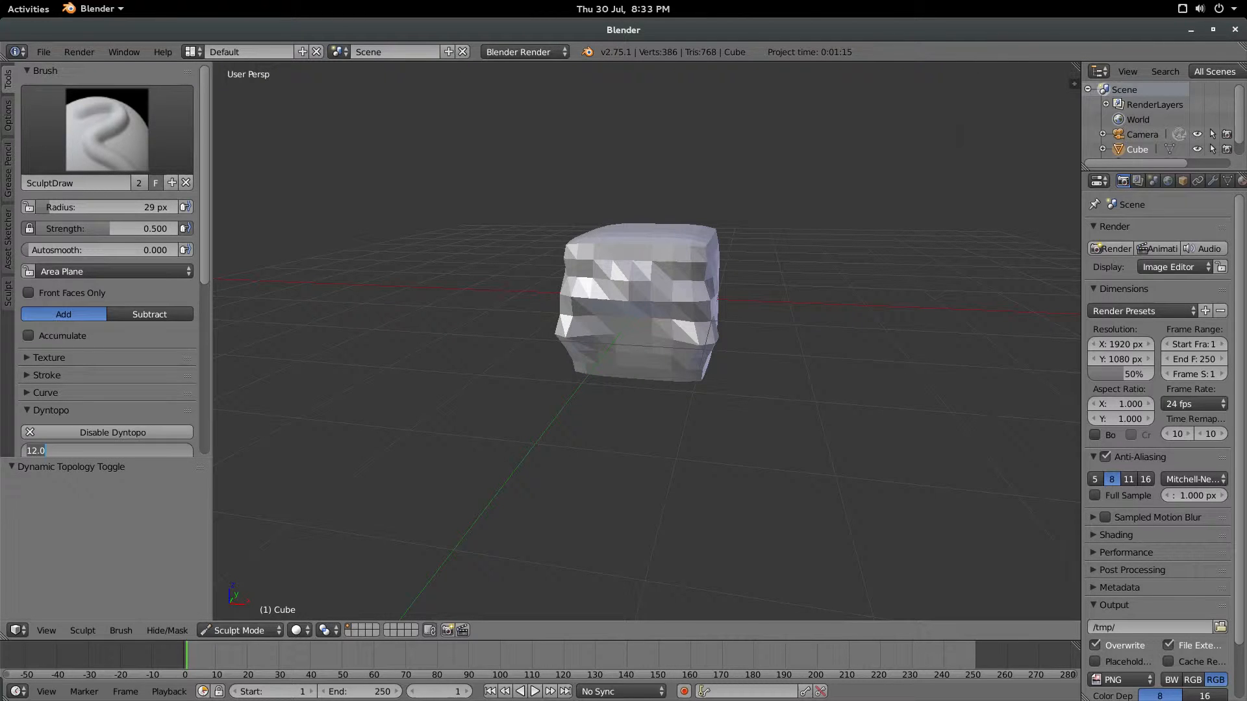
type("3")
key("Return")
- Sculpt strokes across the cube's front face using the Clay brush with a 53 px radius
key("f")
left_click(652, 271)
left_click(130, 140)
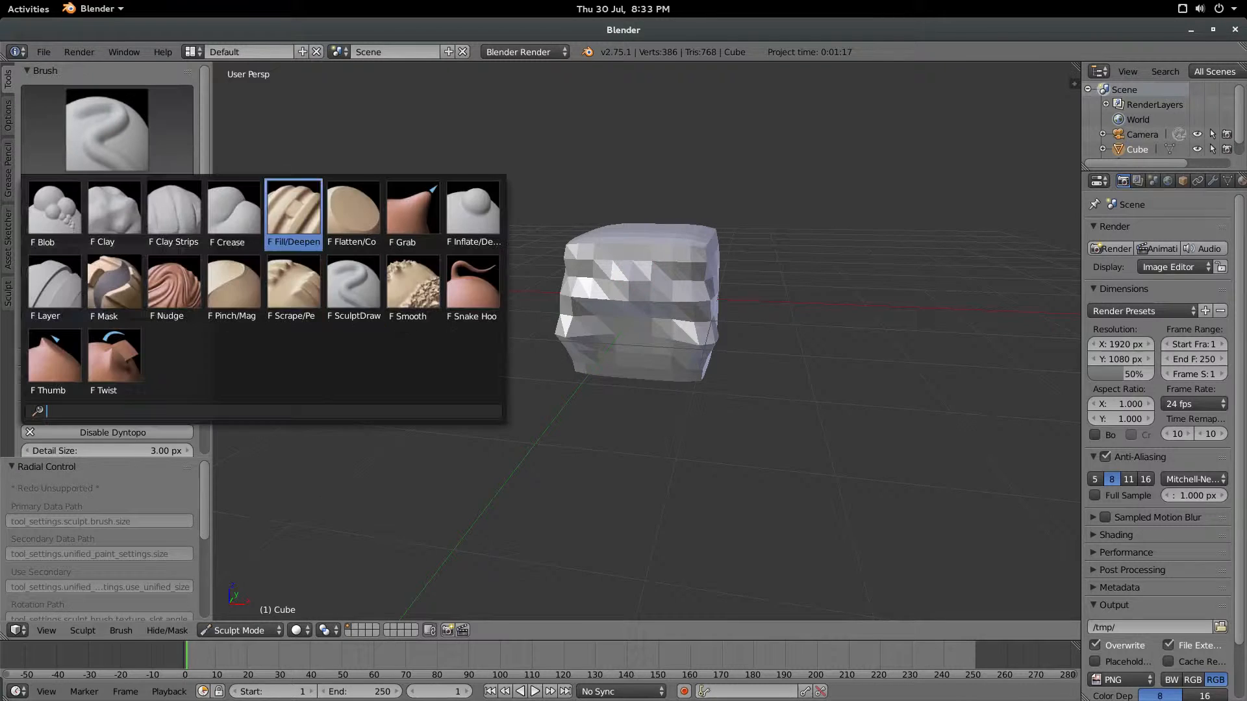
left_click(114, 211)
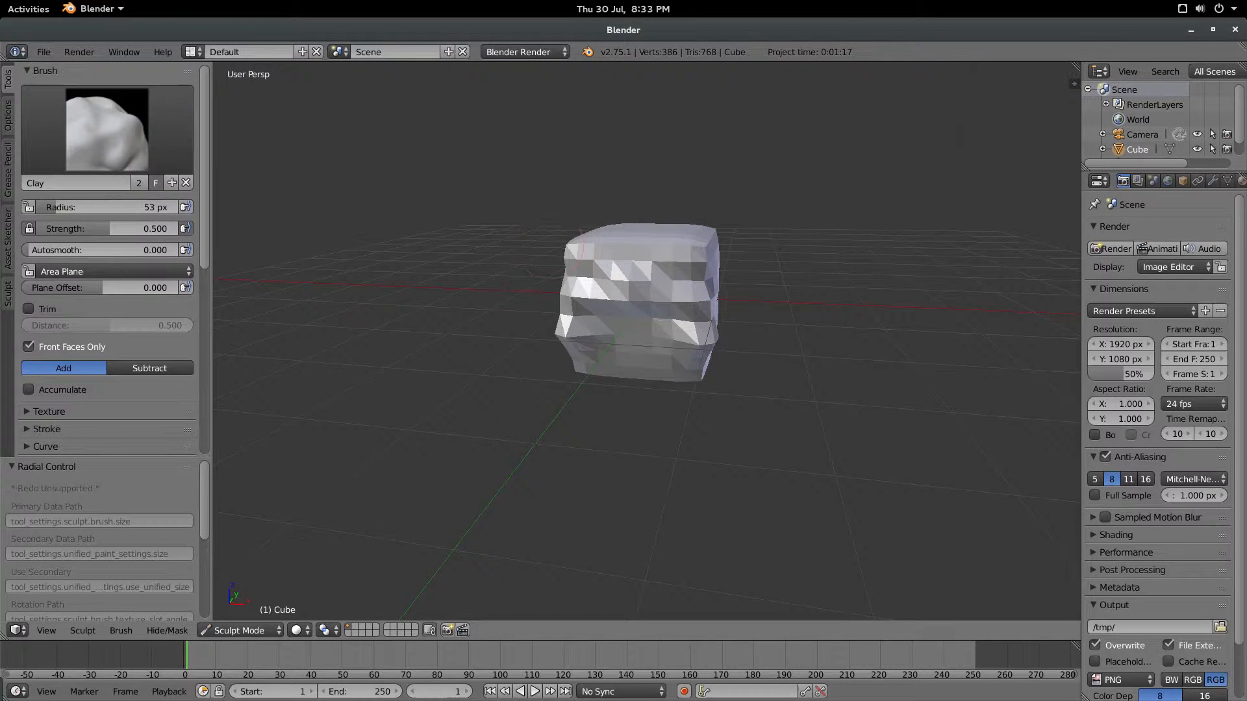
left_click_drag(575, 283, 687, 302)
middle_click_drag(682, 301, 627, 295)
left_click_drag(588, 263, 714, 266)
middle_click_drag(678, 250, 672, 292)
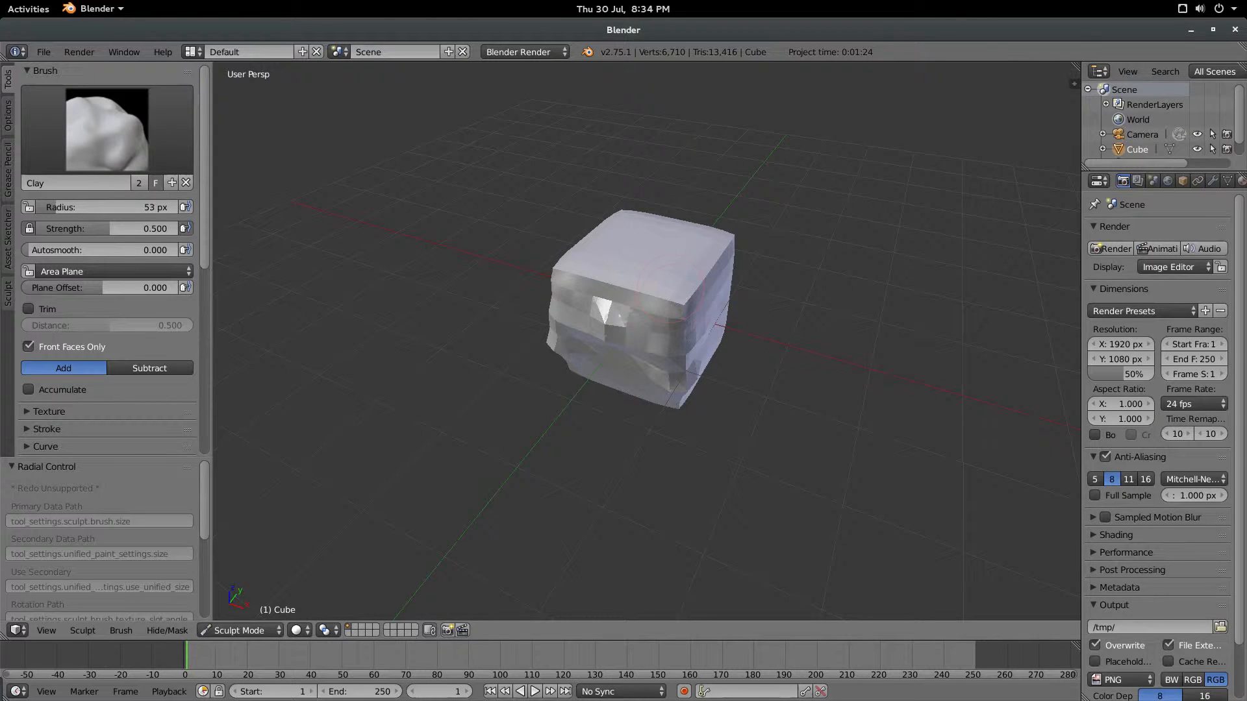
- Add smaller Clay strokes to the cube with the brush radius set to 26 px and 42 px
key("f")
left_click(654, 298)
left_click_drag(656, 301, 690, 298)
middle_click_drag(700, 291, 694, 239)
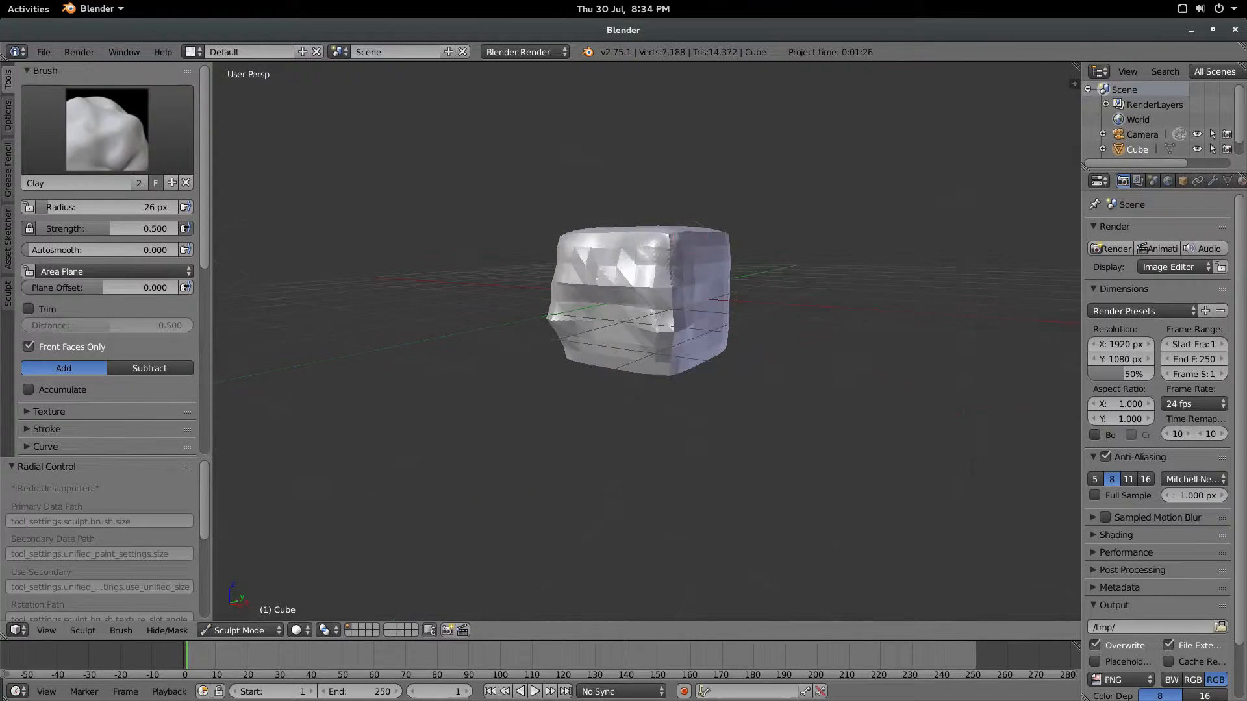
key("f")
left_click(669, 312)
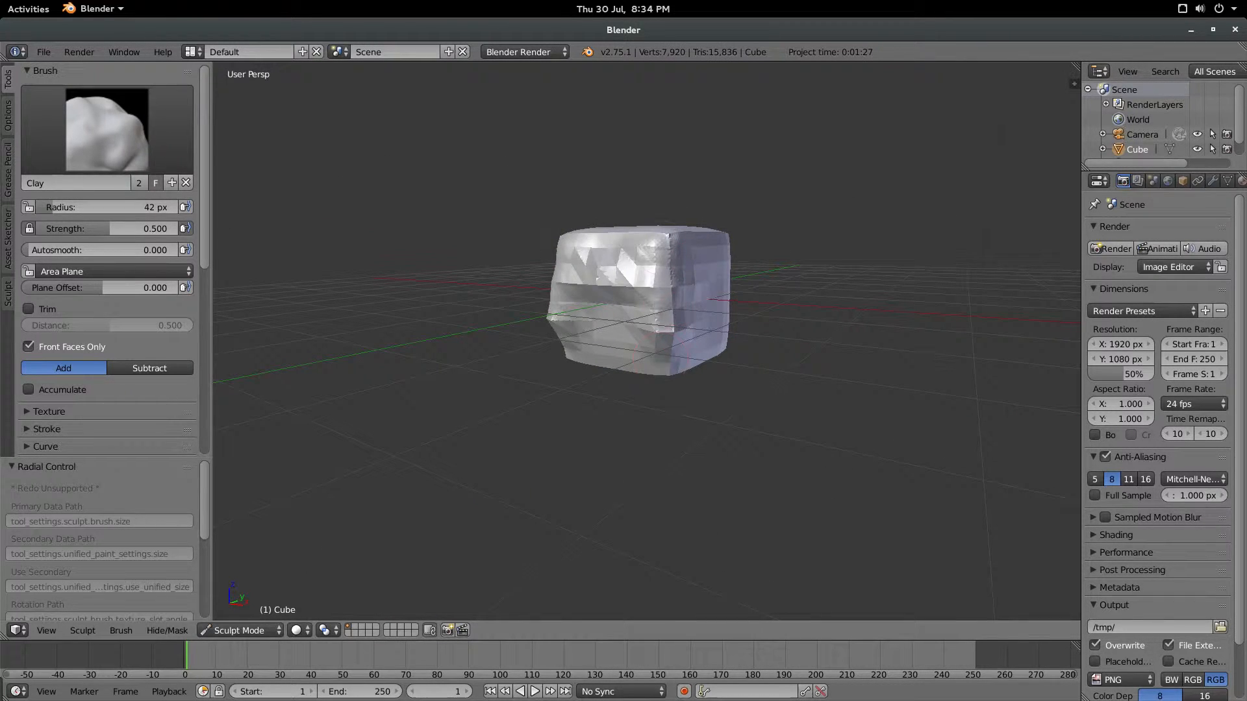
middle_click_drag(667, 301, 696, 303)
- Switch to the SculptDraw brush with a 13 px radius and draw a horizontal mirrored ridge across the cube's front face
key("f")
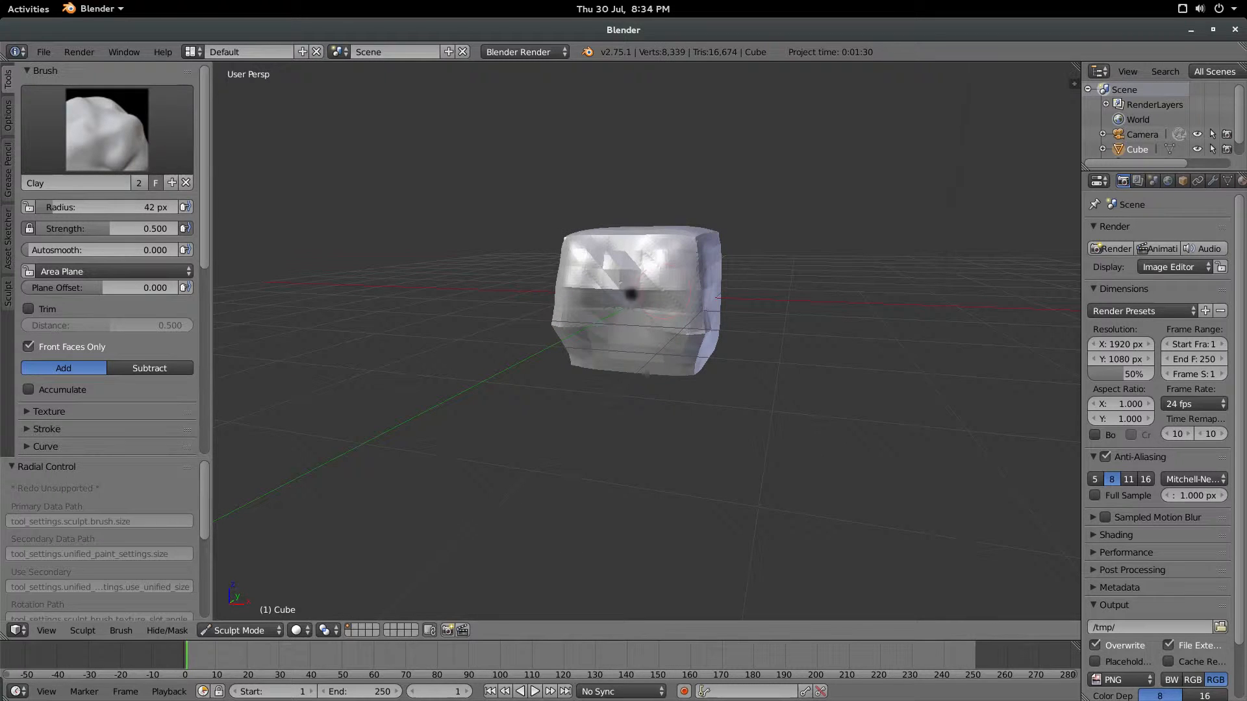
left_click(639, 295)
left_click(130, 139)
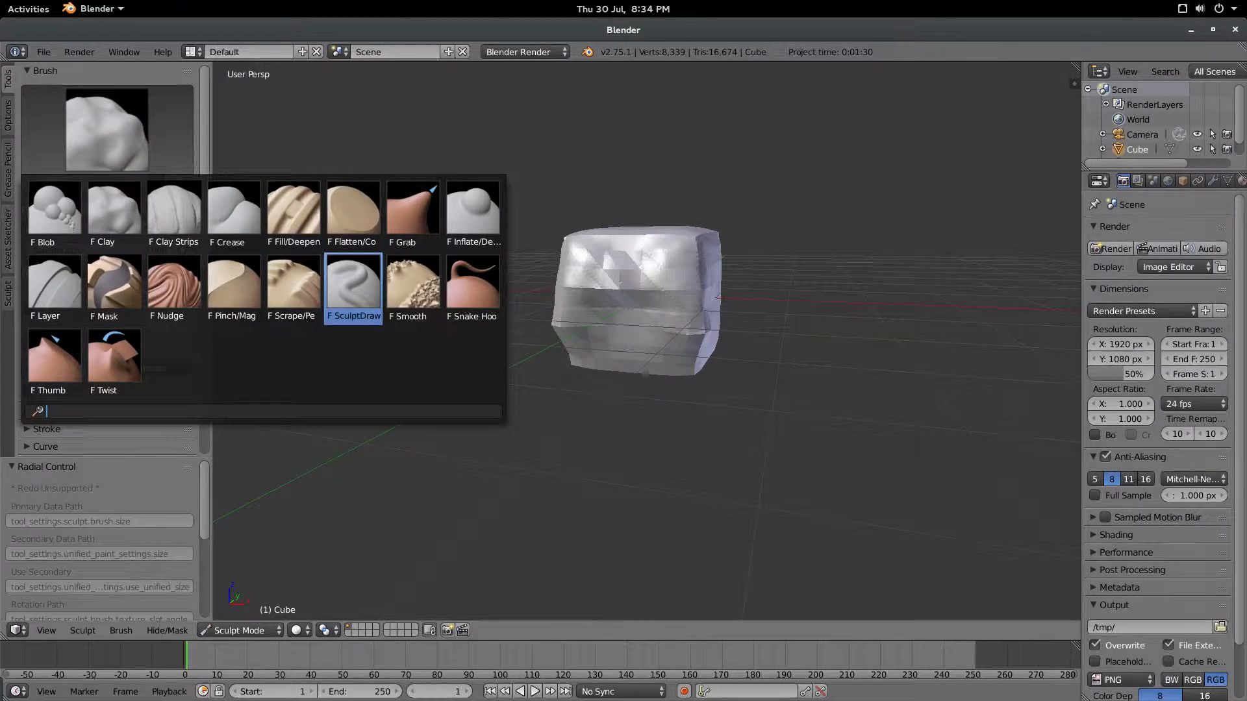
left_click(353, 286)
left_click_drag(636, 287, 701, 288)
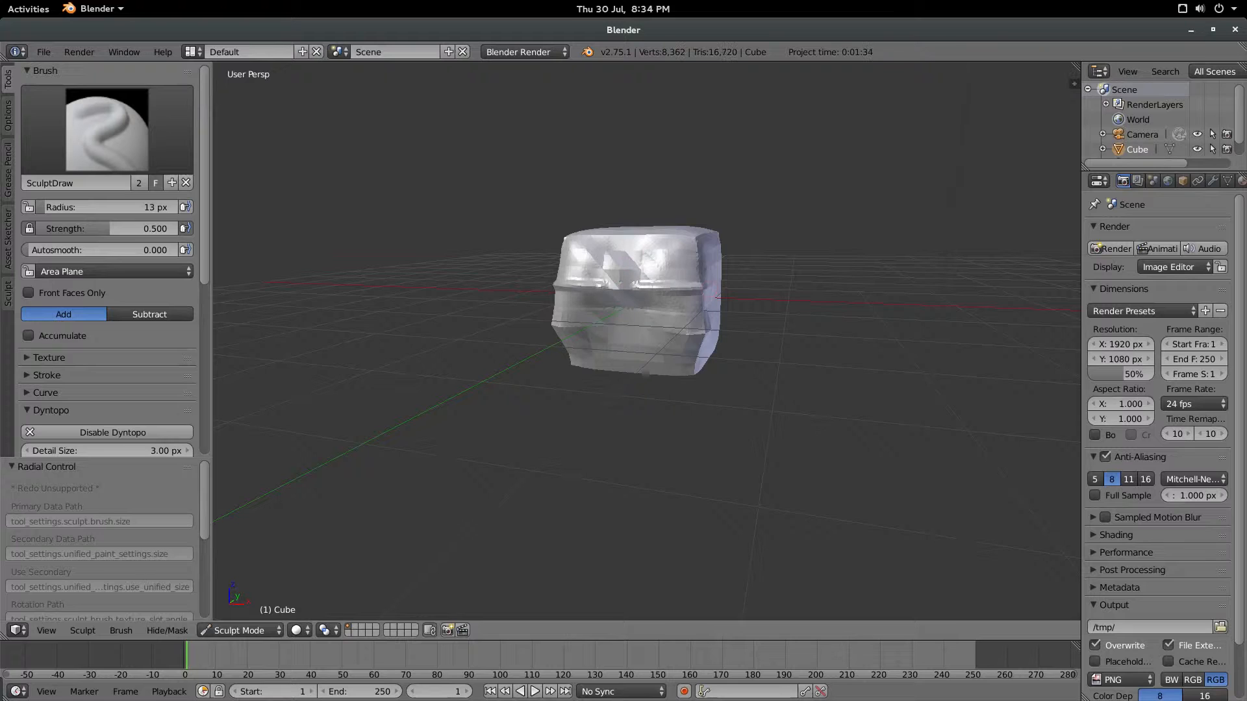
- Sculpt curved mirrored ridges above and below the horizontal ridge on the front face with the SculptDraw brush
middle_click_drag(675, 292, 698, 294)
scroll(688, 298, "up", 2)
mouse_move(675, 335)
left_mouse_down()
mouse_move(730, 296)
mouse_move(689, 257)
mouse_move(685, 224)
left_mouse_up()
middle_click_drag(686, 224, 565, 241)
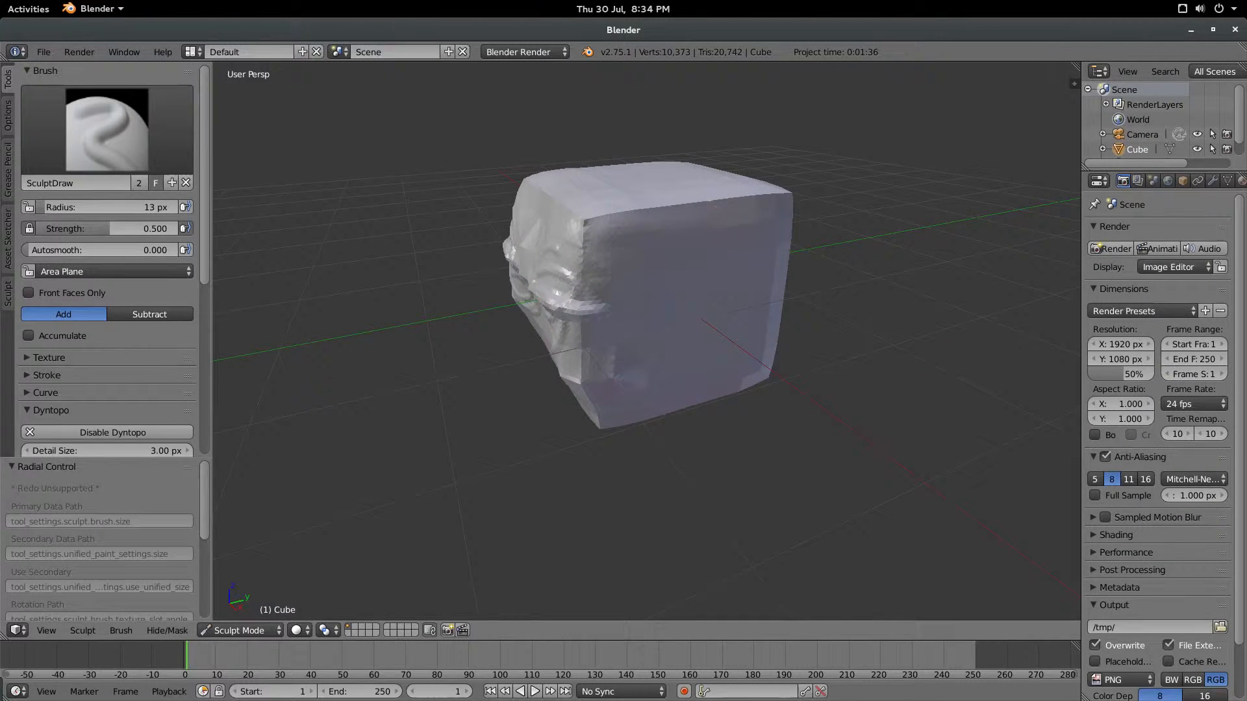
mouse_move(541, 375)
middle_mouse_down()
mouse_move(623, 351)
mouse_move(689, 292)
middle_mouse_up()
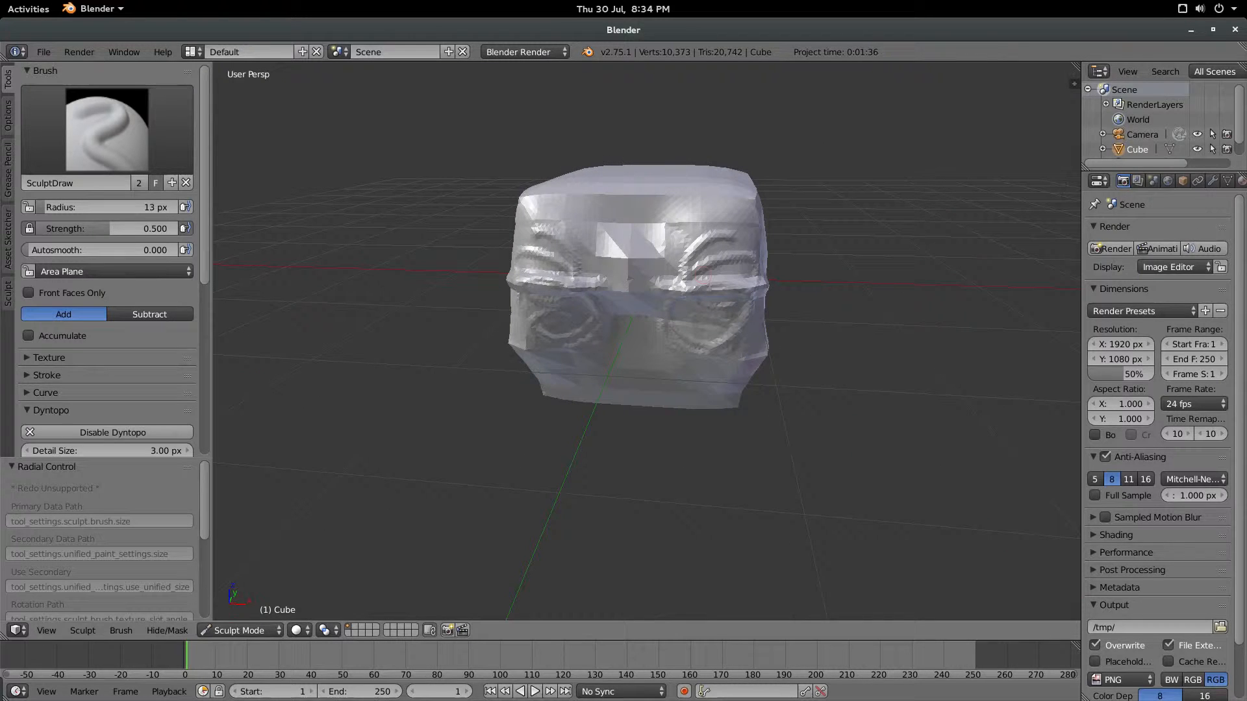
- Set the SculptDraw radius to 53 px and sculpt broad vertical mirrored ridges on the front face
mouse_move(695, 289)
left_mouse_down()
mouse_move(724, 227)
mouse_move(685, 253)
mouse_move(672, 284)
mouse_move(701, 157)
left_mouse_up()
key("f")
left_click(697, 287)
left_click_drag(696, 211, 689, 333)
middle_click_drag(695, 292, 614, 302)
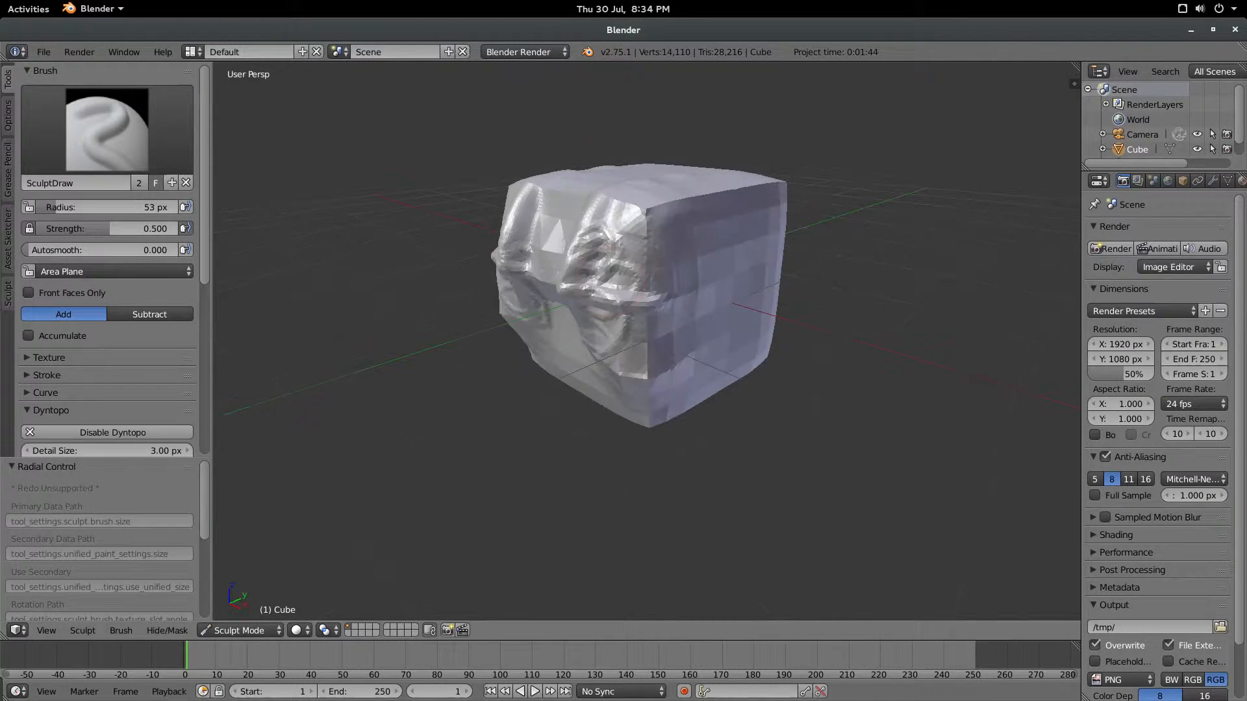
- Sculpt a wide horizontal SculptDraw ridge along the upper part of the cube's side face
mouse_move(620, 280)
left_mouse_down()
mouse_move(682, 211)
mouse_move(618, 272)
left_mouse_up()
middle_click_drag(620, 286, 596, 299)
mouse_move(611, 283)
left_mouse_down()
mouse_move(757, 263)
mouse_move(760, 250)
left_mouse_up()
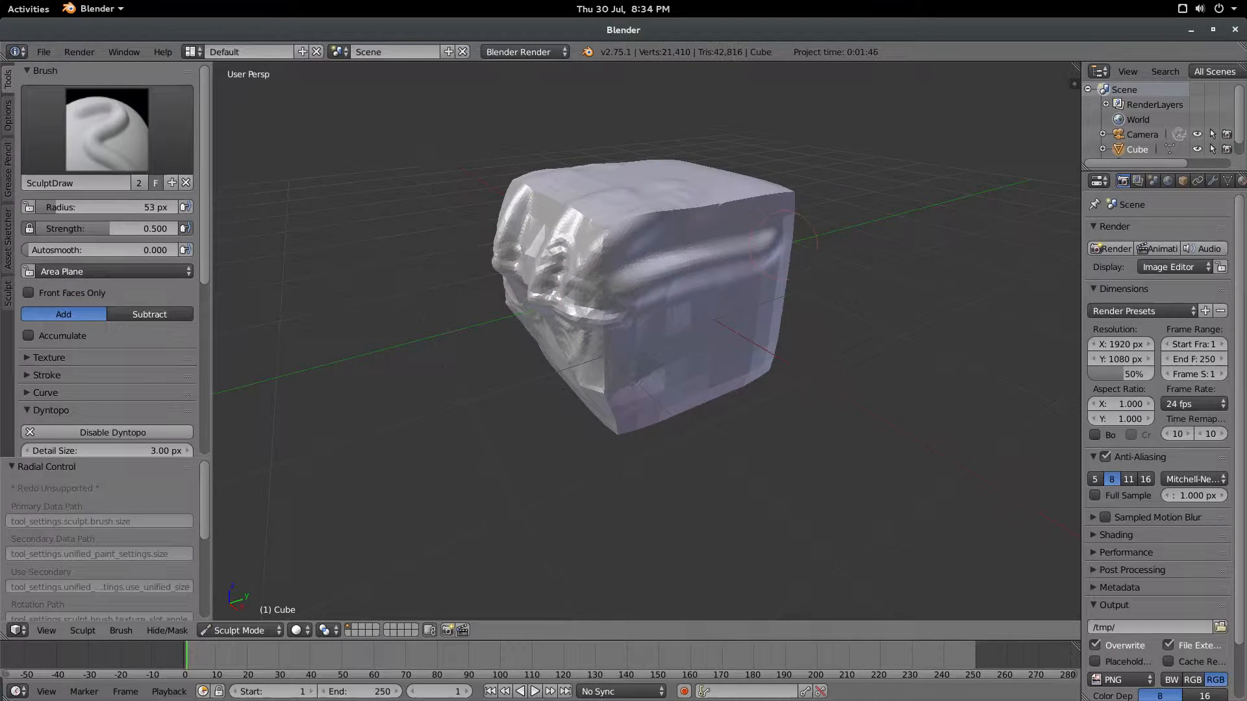
middle_click_drag(624, 268, 692, 252)
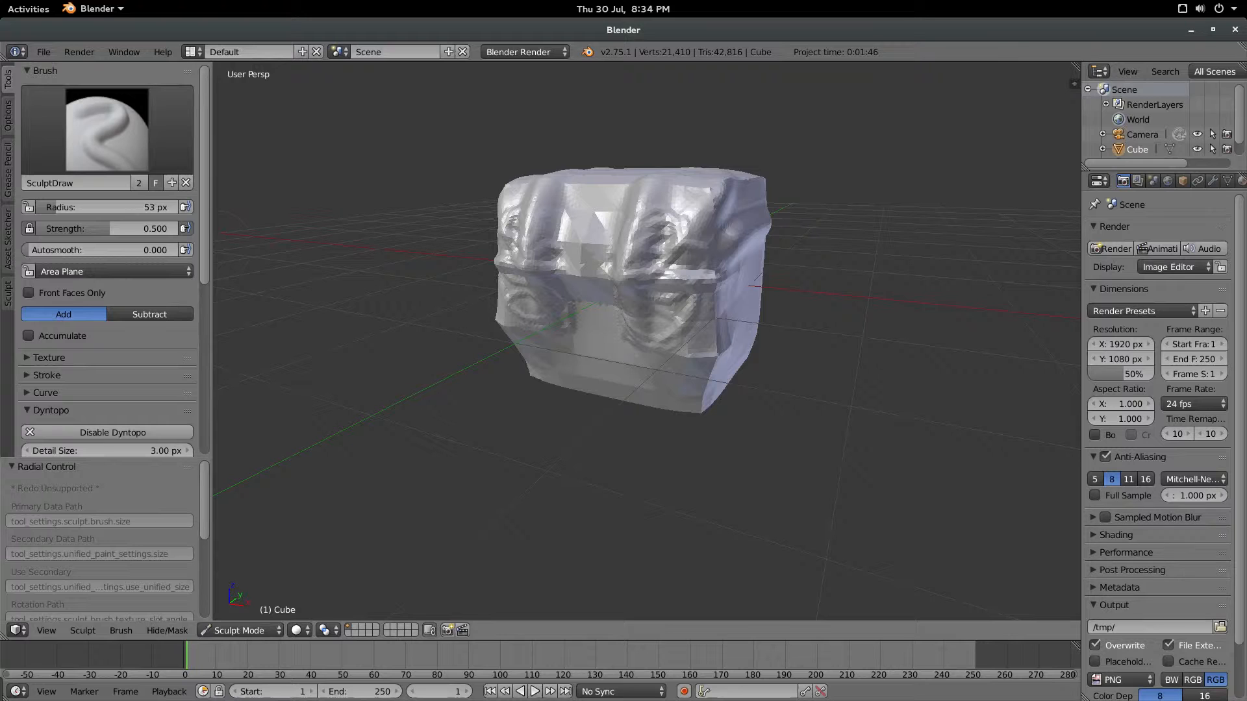
middle_click_drag(624, 279, 649, 272)
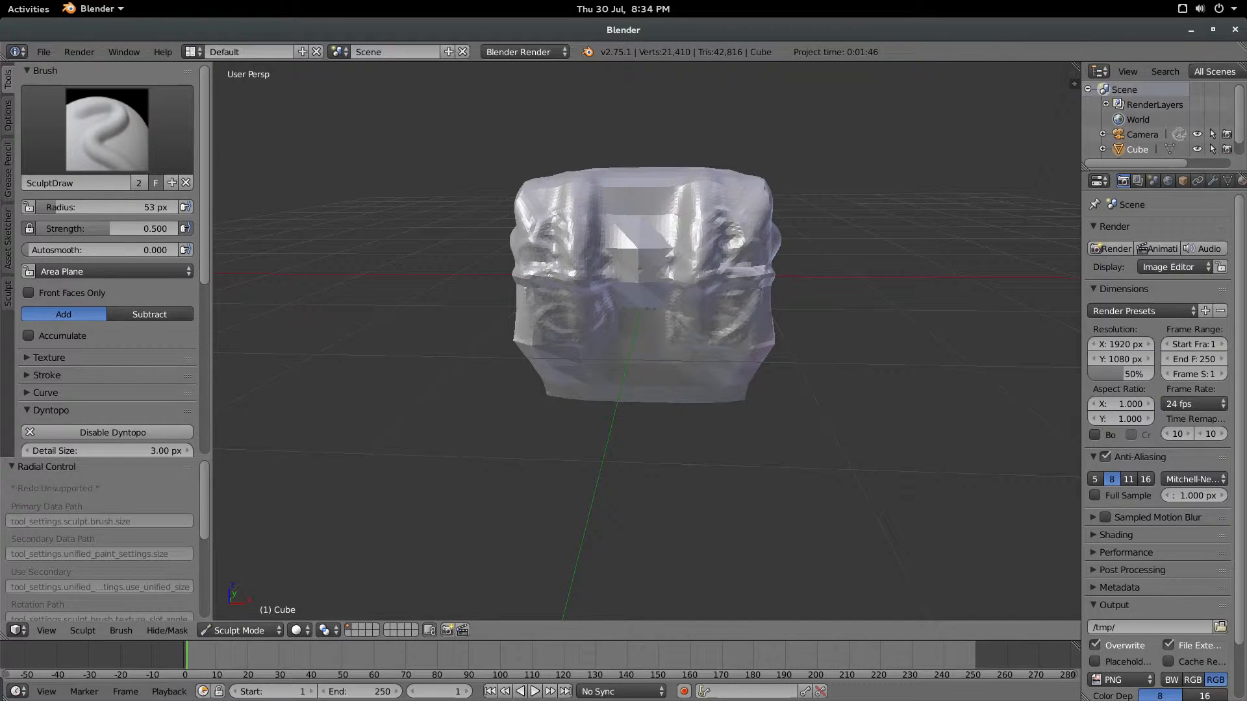
- Collapse the brush settings and turn off X mirror symmetry for sculpting
left_click(8, 115)
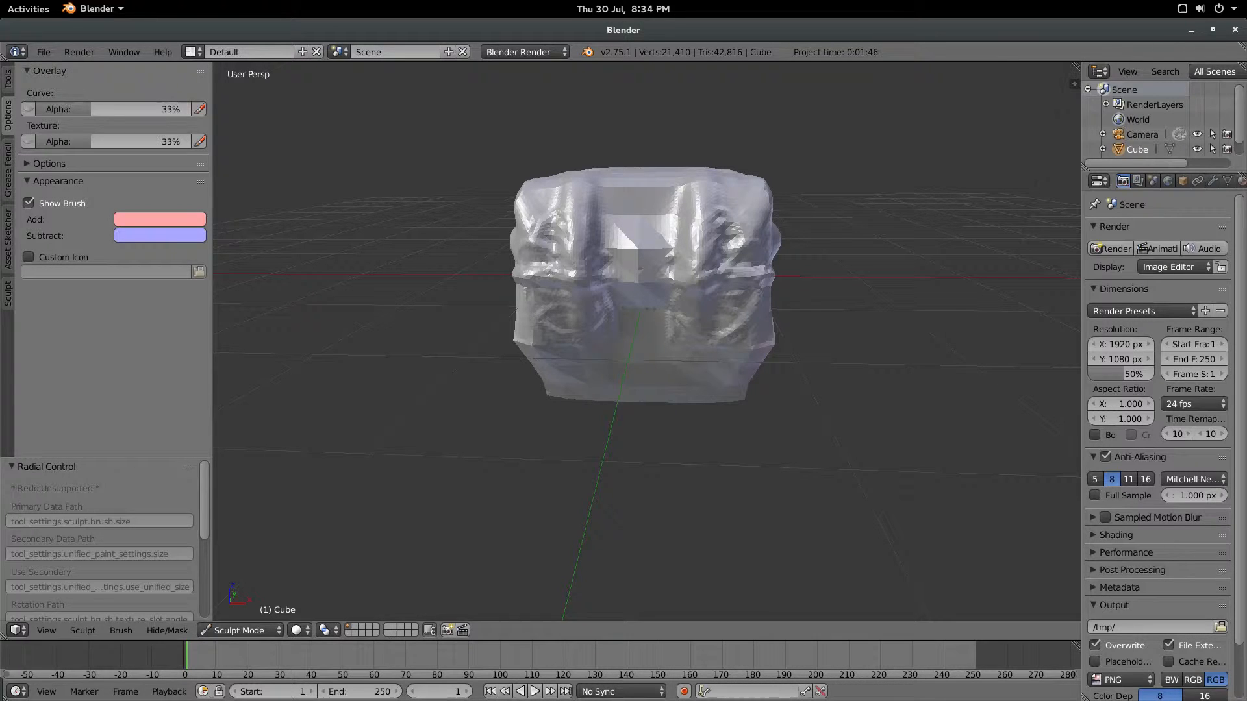
left_click(8, 78)
scroll(107, 260, "down", 10)
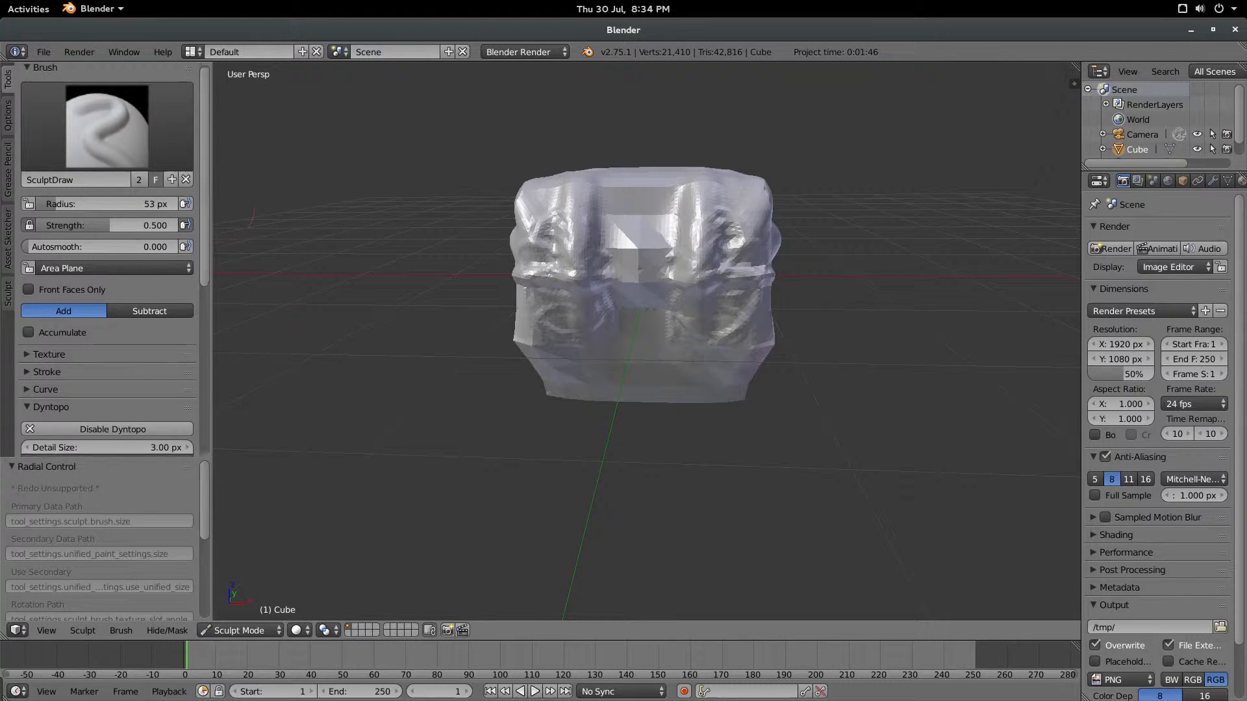
scroll(107, 260, "up", 6)
scroll(107, 260, "up", 4)
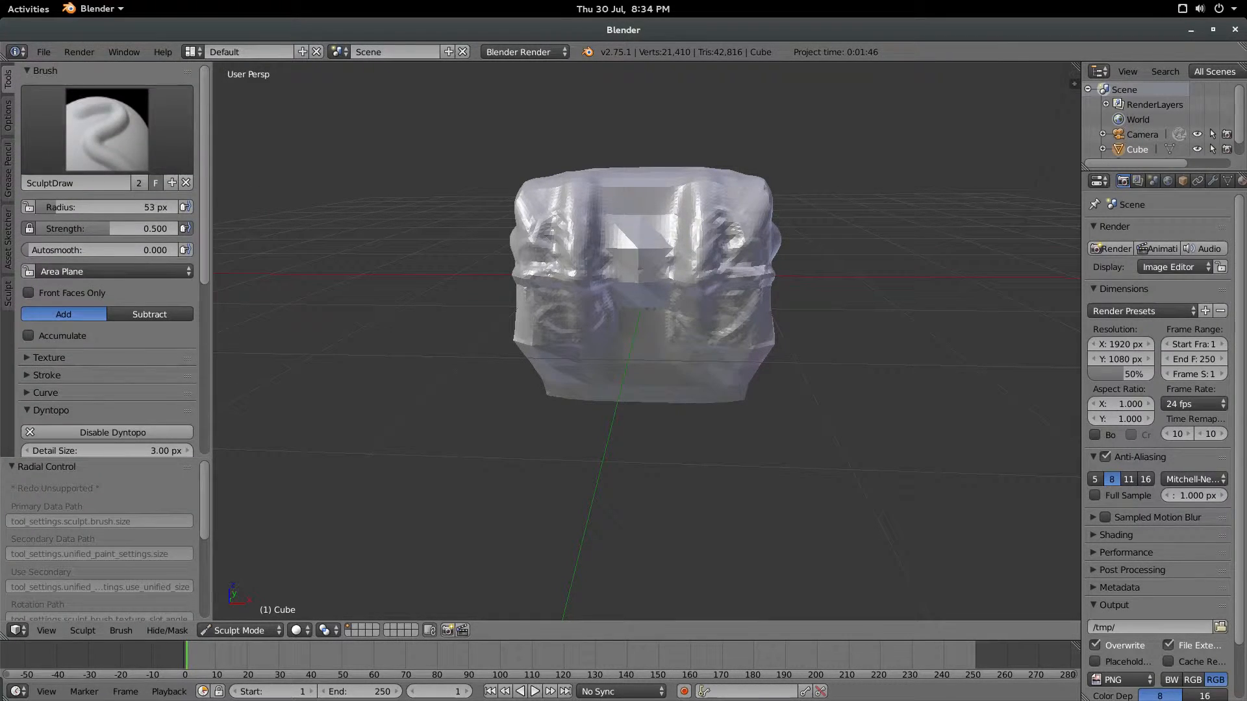
left_click(45, 71)
left_click(51, 141)
left_click(50, 141)
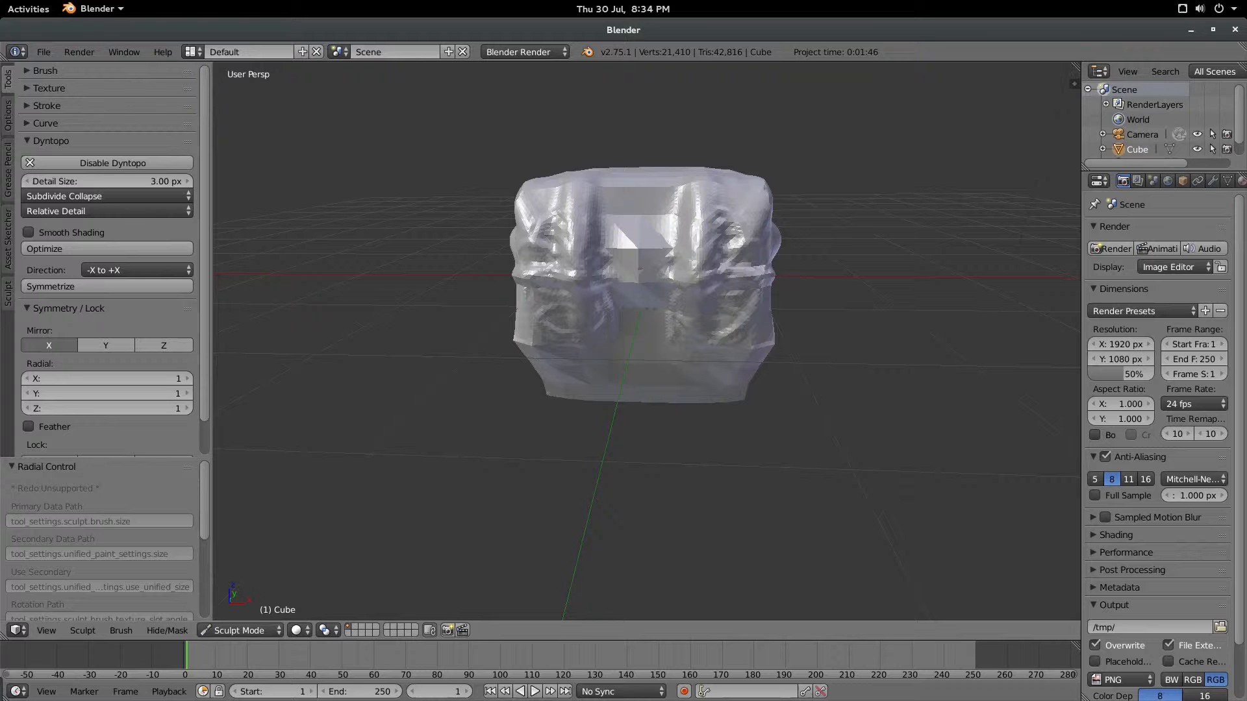
left_click(49, 345)
- Resize the brush and reshape only the +X half of the cube's front with unmirrored strokes, including an inverted carving stroke
middle_click_drag(693, 287, 655, 317)
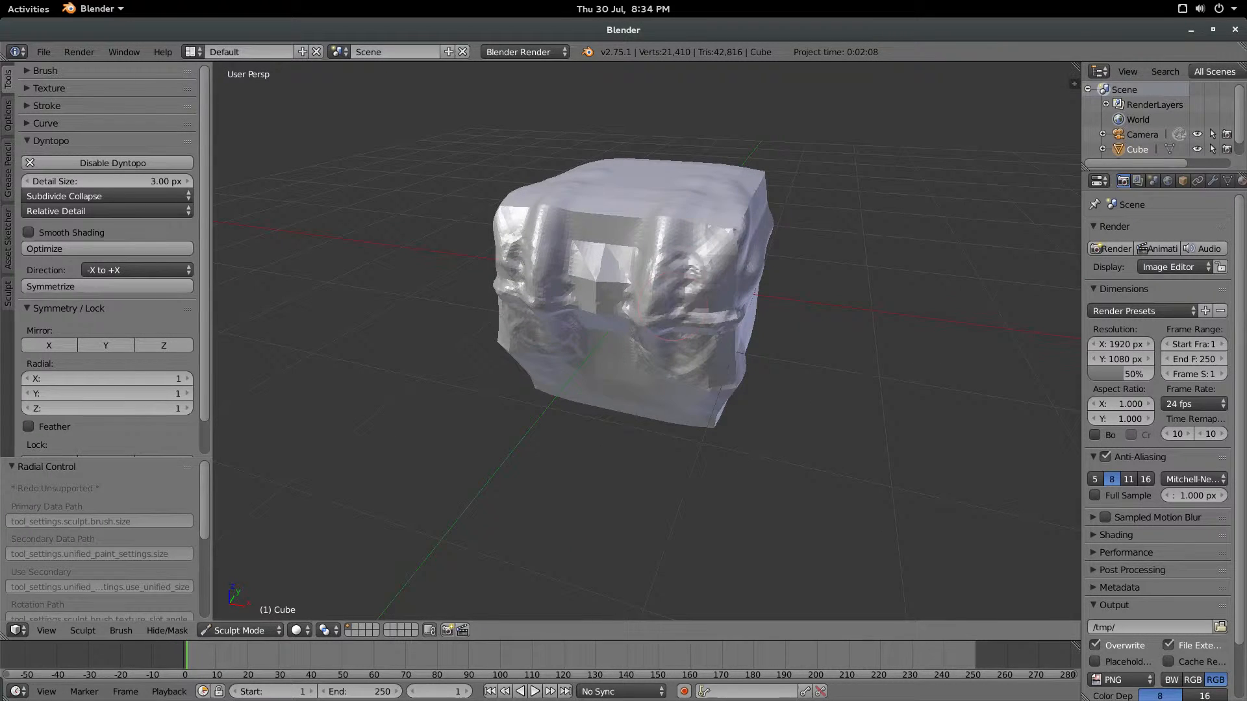
mouse_move(684, 289)
left_mouse_down()
mouse_move(737, 228)
mouse_move(693, 268)
mouse_move(673, 265)
mouse_move(651, 316)
mouse_move(636, 280)
mouse_move(677, 310)
mouse_move(708, 302)
mouse_move(690, 321)
left_mouse_up()
key("f")
left_click(707, 284)
mouse_move(663, 315)
middle_mouse_down()
mouse_move(695, 264)
mouse_move(633, 312)
middle_mouse_up()
scroll(695, 266, "down", 3)
mouse_move(651, 331)
left_mouse_down()
mouse_move(666, 300)
mouse_move(667, 318)
mouse_move(656, 322)
mouse_move(662, 261)
mouse_move(650, 289)
left_mouse_up()
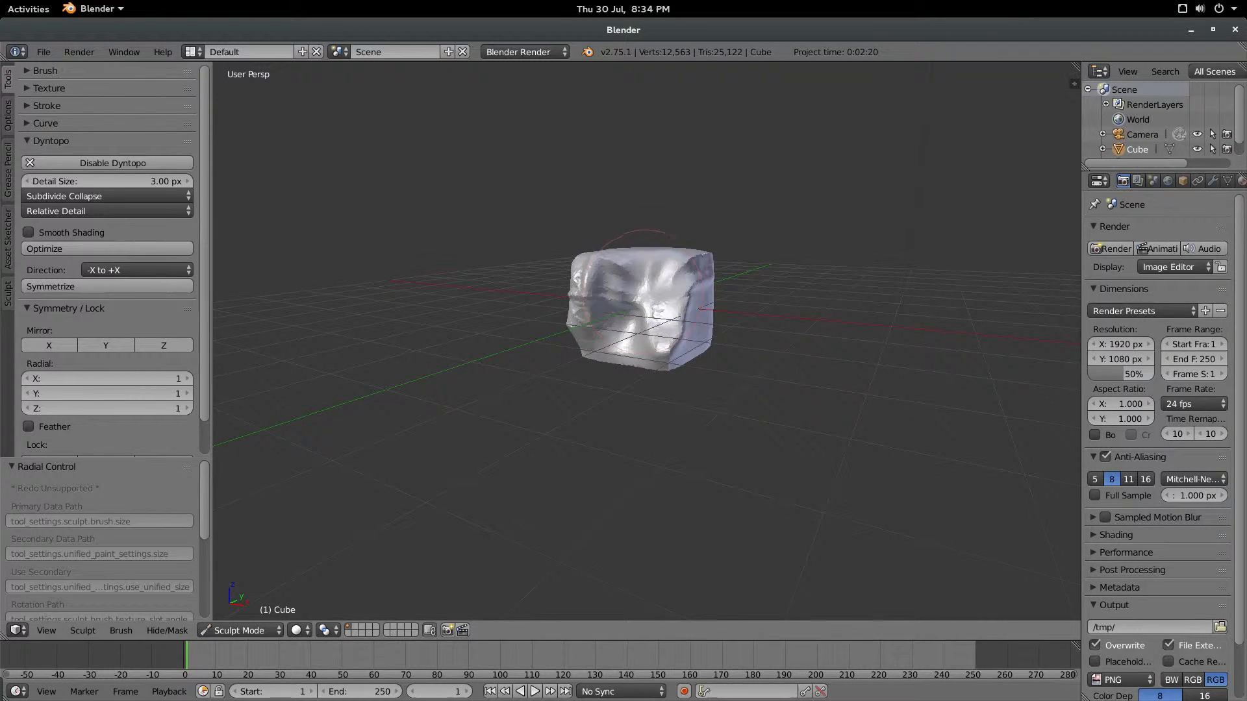
middle_click_drag(650, 289, 705, 308)
mouse_move(695, 308)
left_mouse_down("ctrl")
mouse_move(689, 341)
mouse_move(697, 324)
mouse_move(663, 343)
left_mouse_up("ctrl")
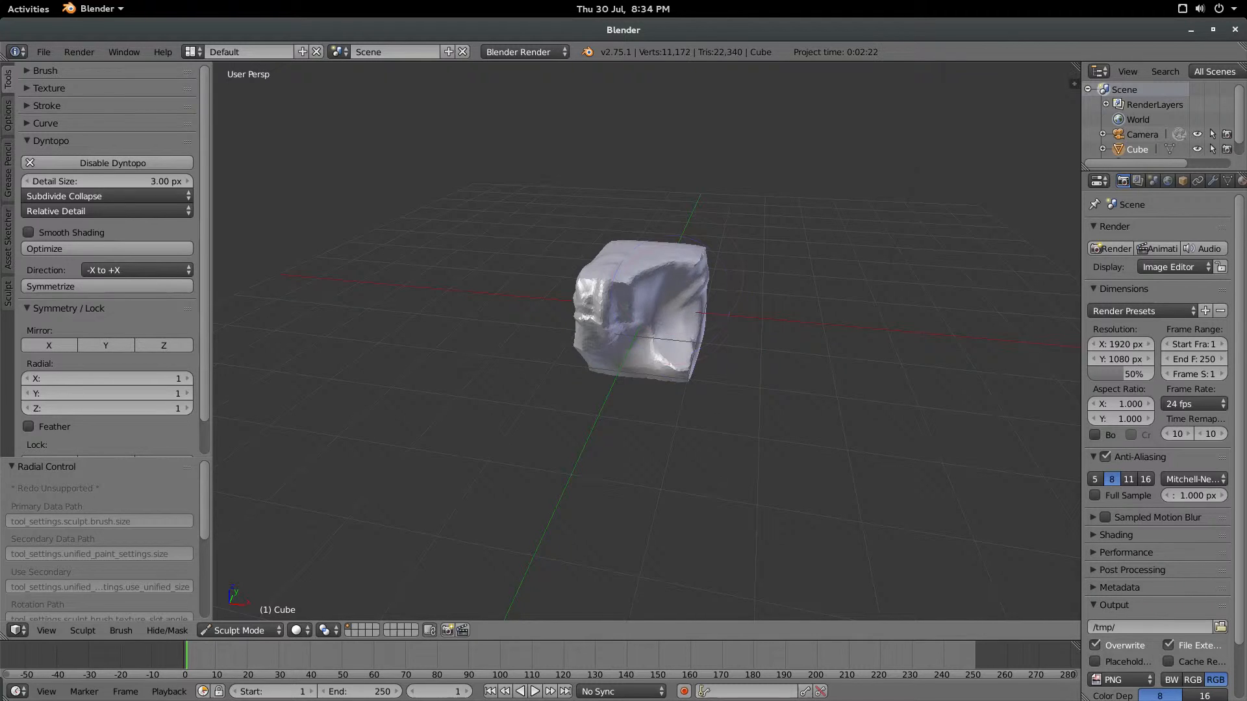
- Mirror the cube's intact -X half onto the deformed +X half with the X-mirror sculpt tool
middle_click_drag(664, 343, 718, 338)
scroll(717, 338, "up", 3)
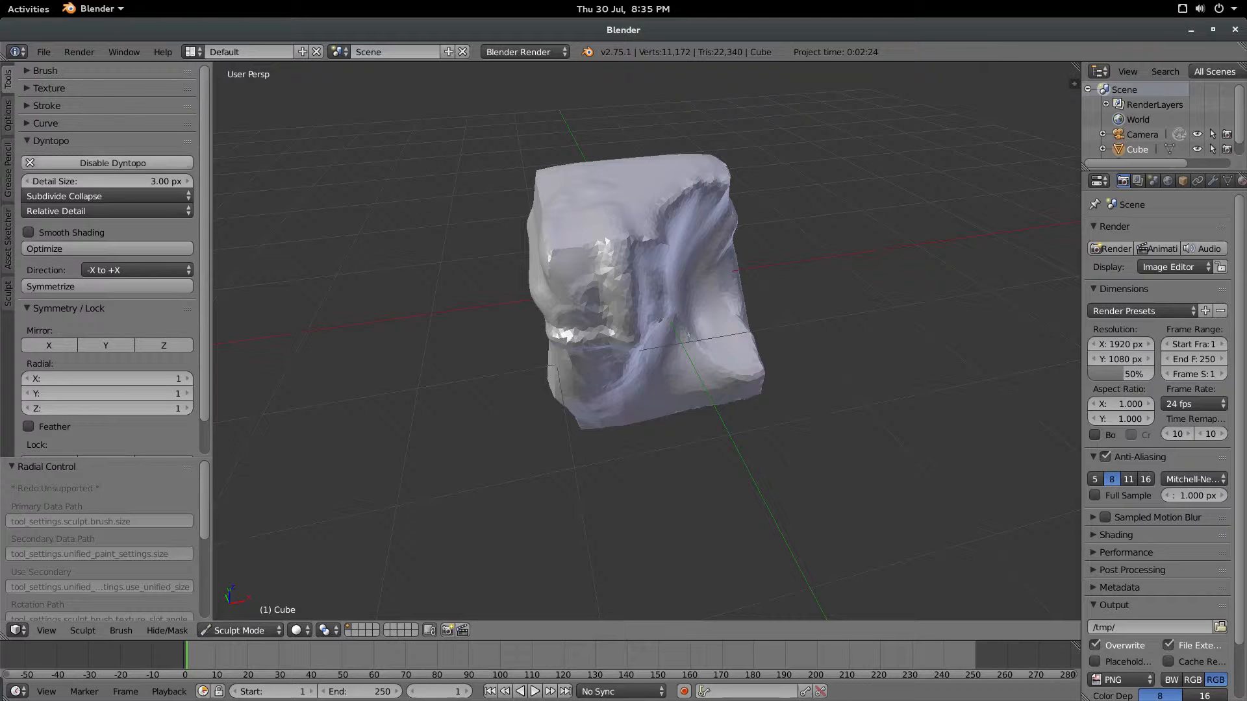
left_click(8, 293)
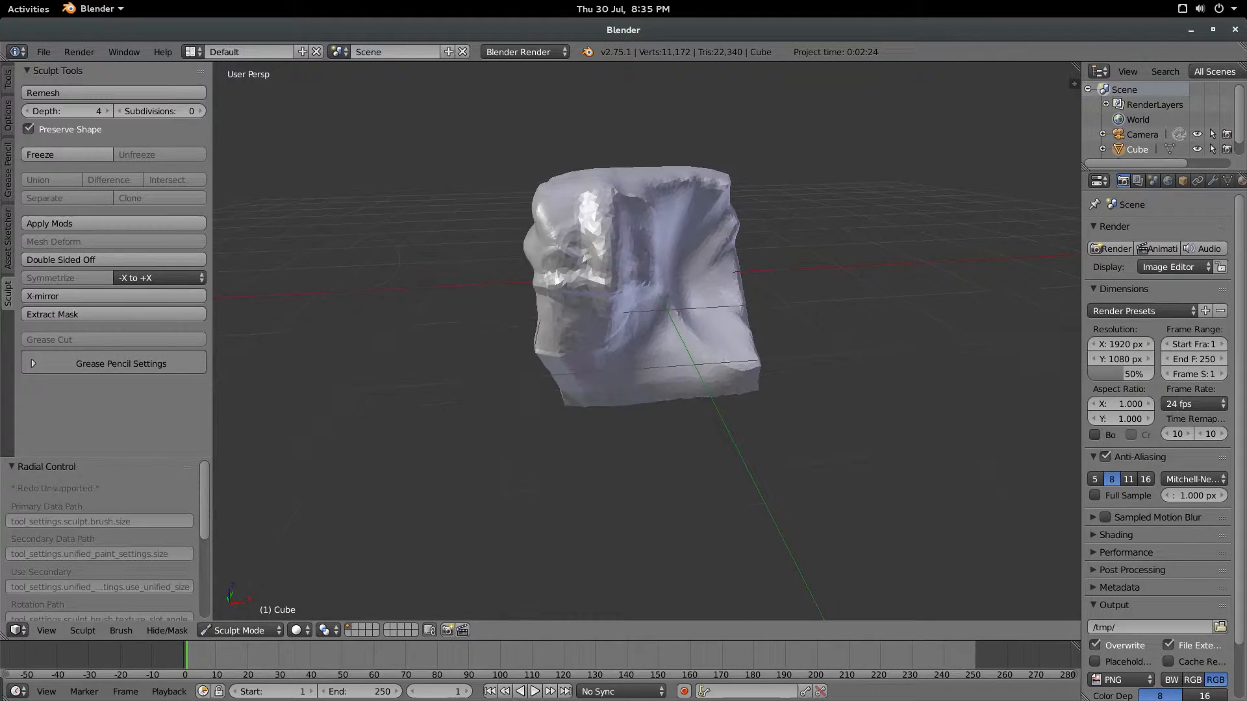
left_click(114, 295)
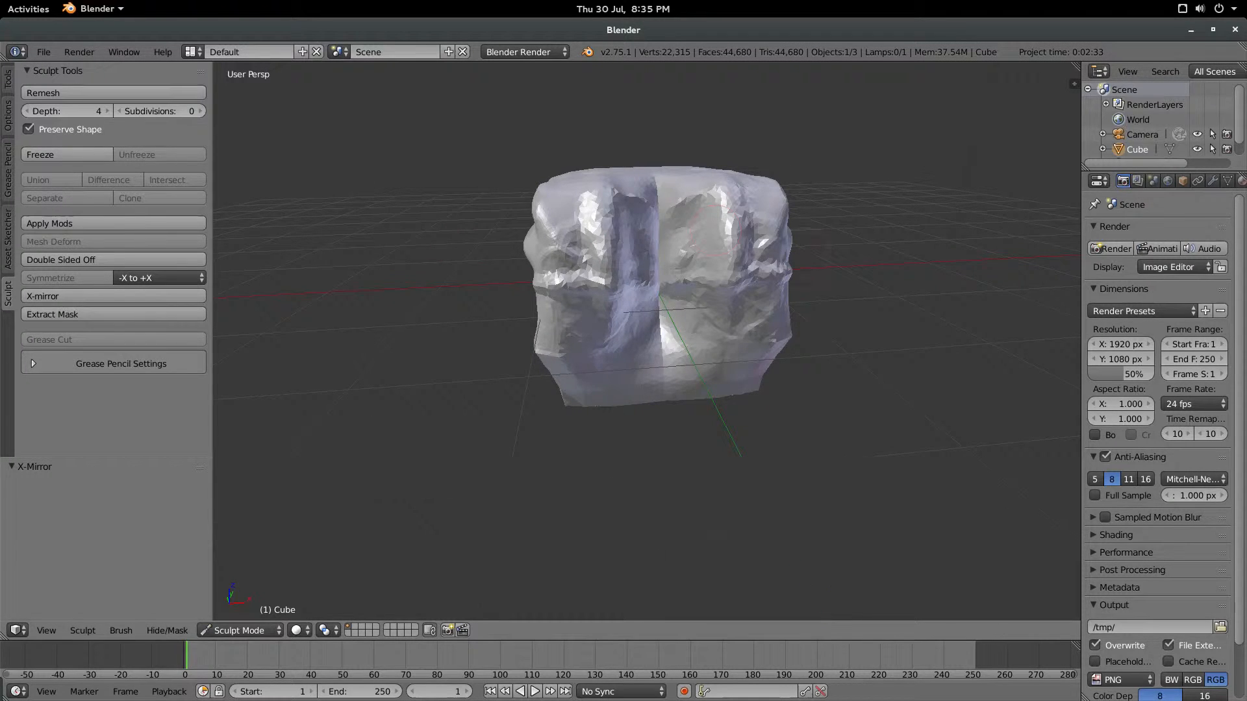
- Resize the brush, switch to the Smooth brush and smooth the cube's front along the centre seam and lower edge
mouse_move(688, 286)
middle_mouse_down()
mouse_move(636, 351)
mouse_move(559, 305)
mouse_move(656, 312)
mouse_move(641, 244)
middle_mouse_up()
key("f")
left_click(643, 245)
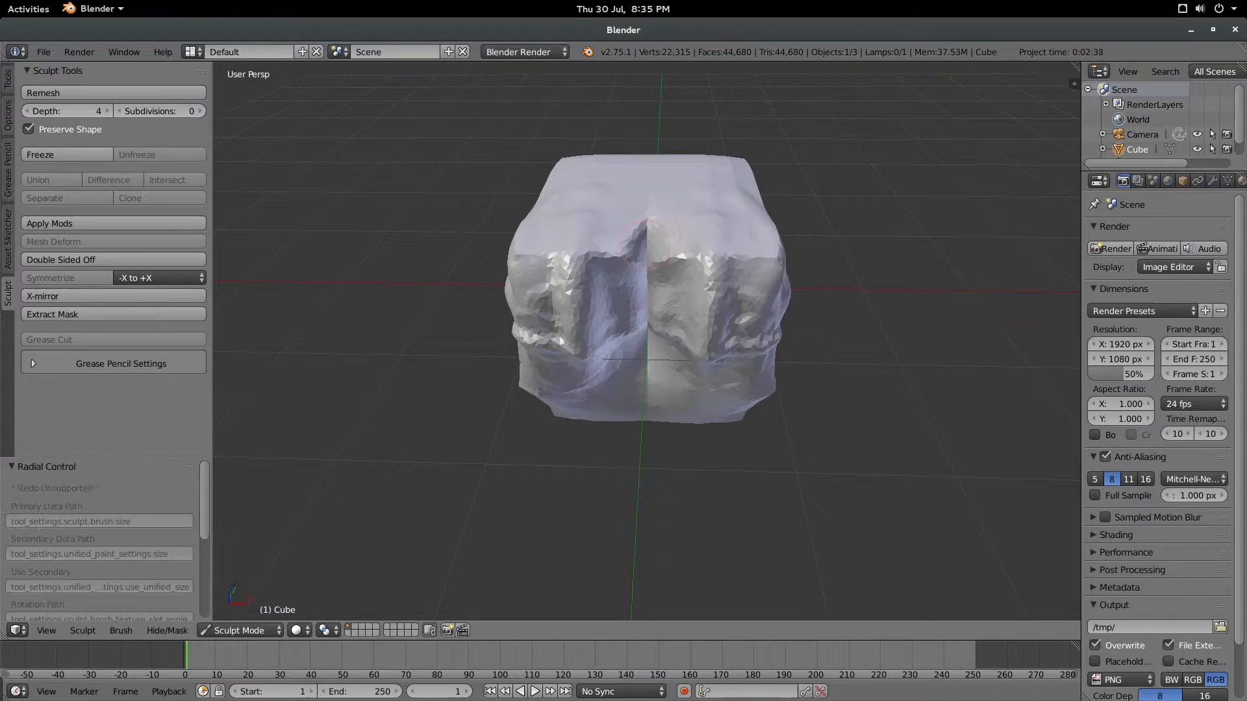
key("s")
left_click_drag(639, 234, 654, 328)
middle_click_drag(654, 328, 666, 263)
left_click_drag(668, 185, 675, 257)
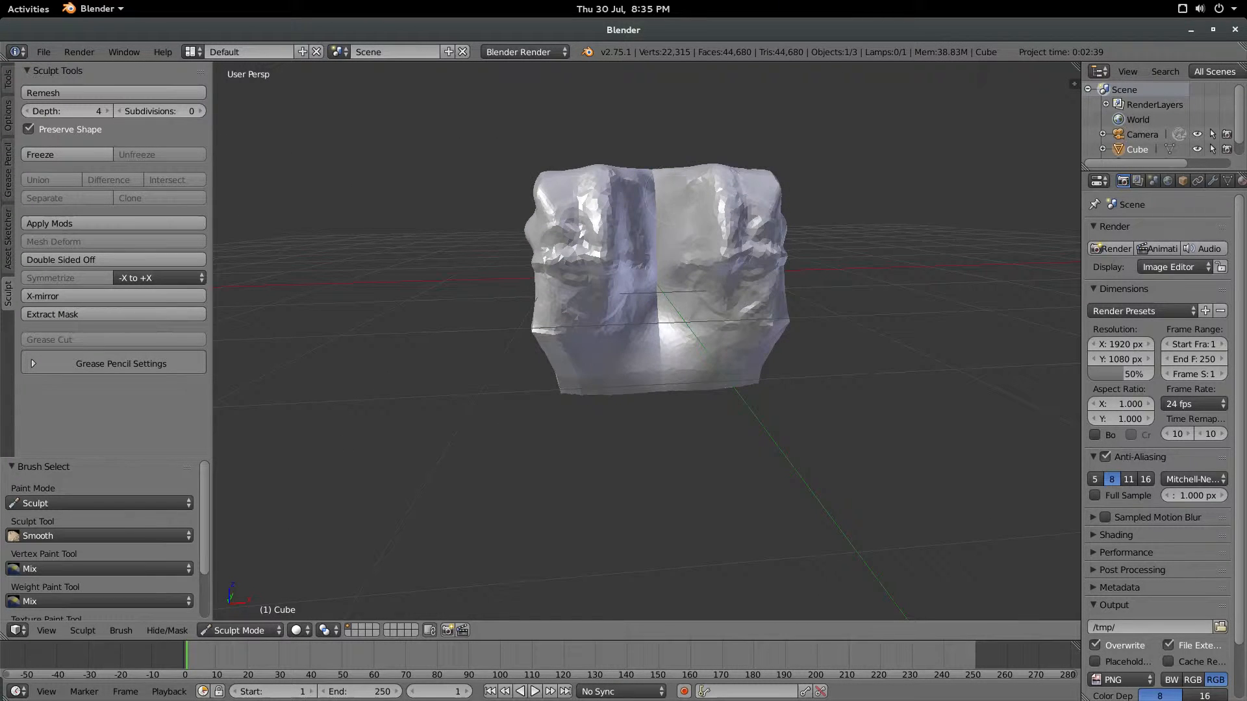
middle_click_drag(651, 354, 614, 282)
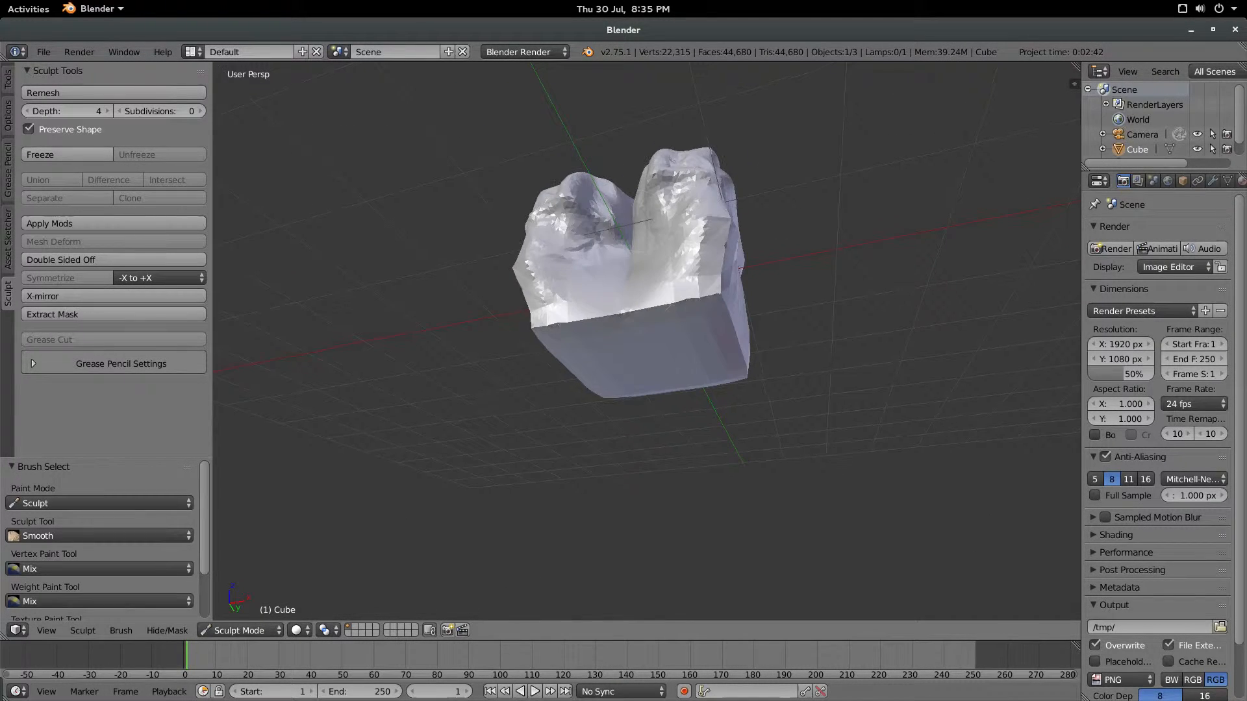
left_click_drag(609, 310, 638, 302)
- Adjust the brush radius and smooth away the sculpted detail on the -X half of the cube's front
mouse_move(624, 286)
middle_mouse_down()
mouse_move(634, 351)
mouse_move(601, 293)
mouse_move(562, 284)
mouse_move(572, 273)
middle_mouse_up()
key("f")
left_click(586, 273)
key("f")
left_click(559, 283)
mouse_move(578, 259)
left_mouse_down()
mouse_move(585, 311)
mouse_move(565, 305)
left_mouse_up()
key("f")
left_click(595, 279)
middle_click_drag(584, 292, 636, 267)
left_click_drag(578, 286, 610, 305)
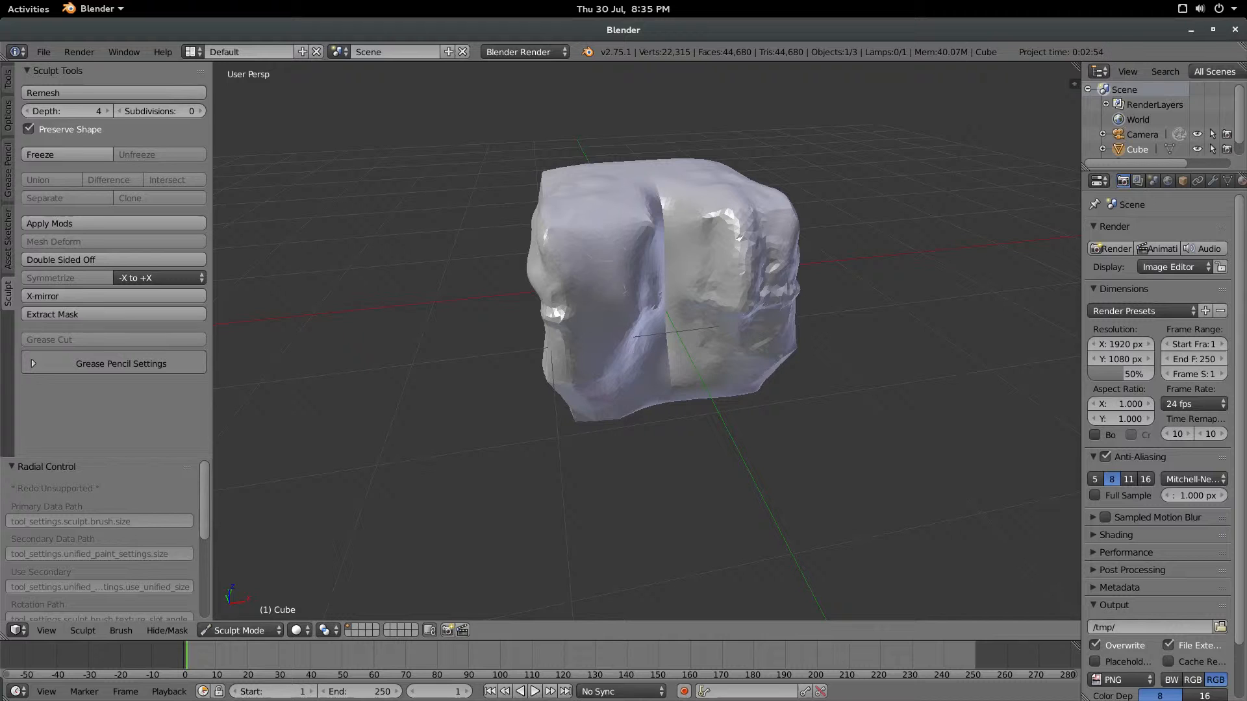
- Run X-mirror on the cube again with the direction left at -X to +X
left_click(113, 296)
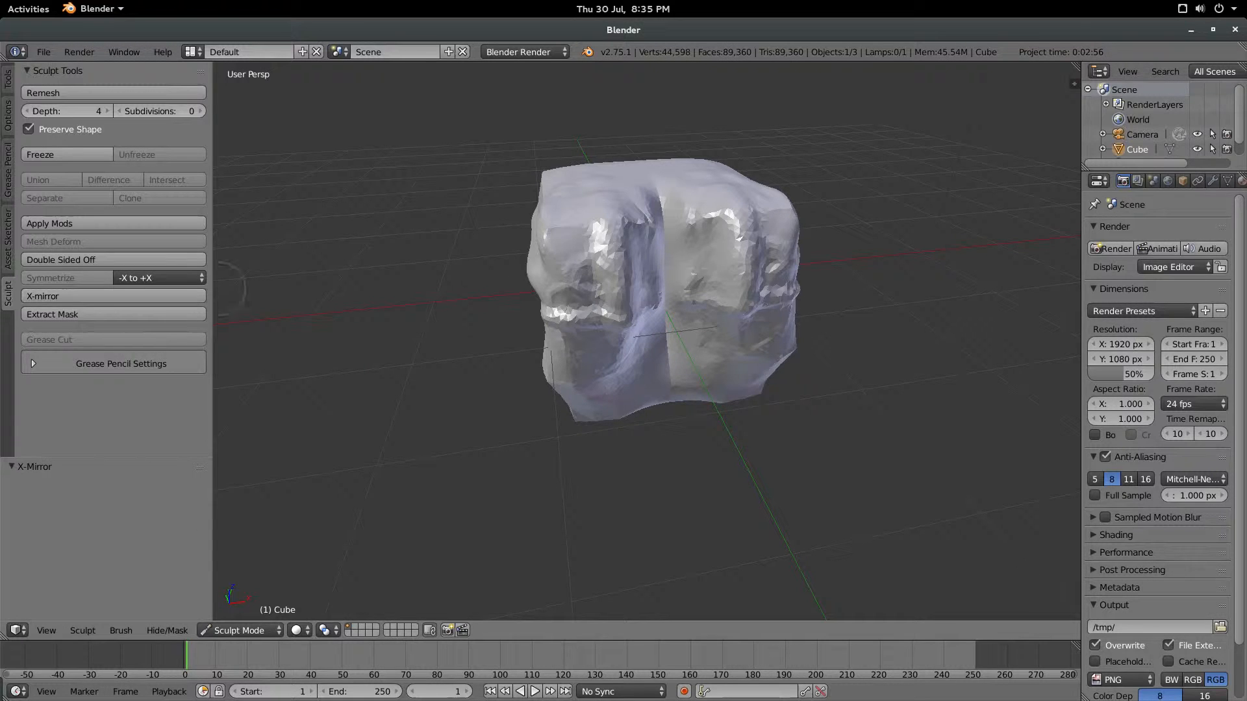
middle_click_drag(584, 273, 647, 237)
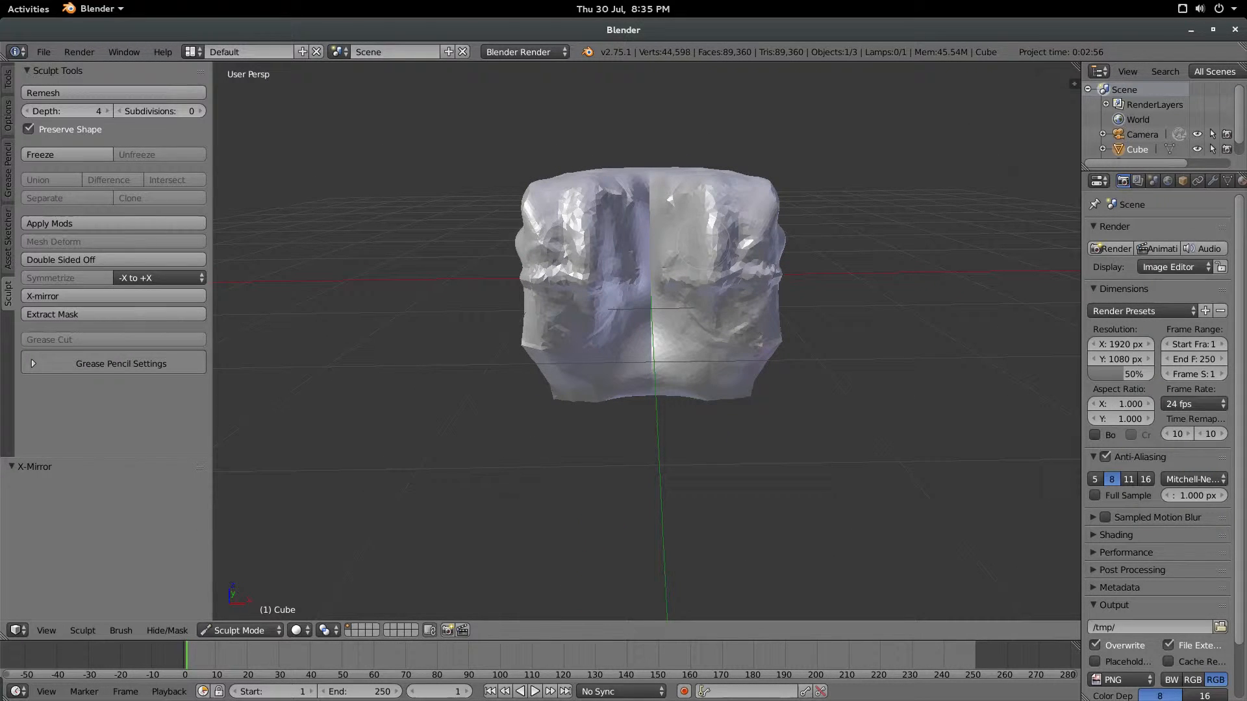
left_click(159, 278)
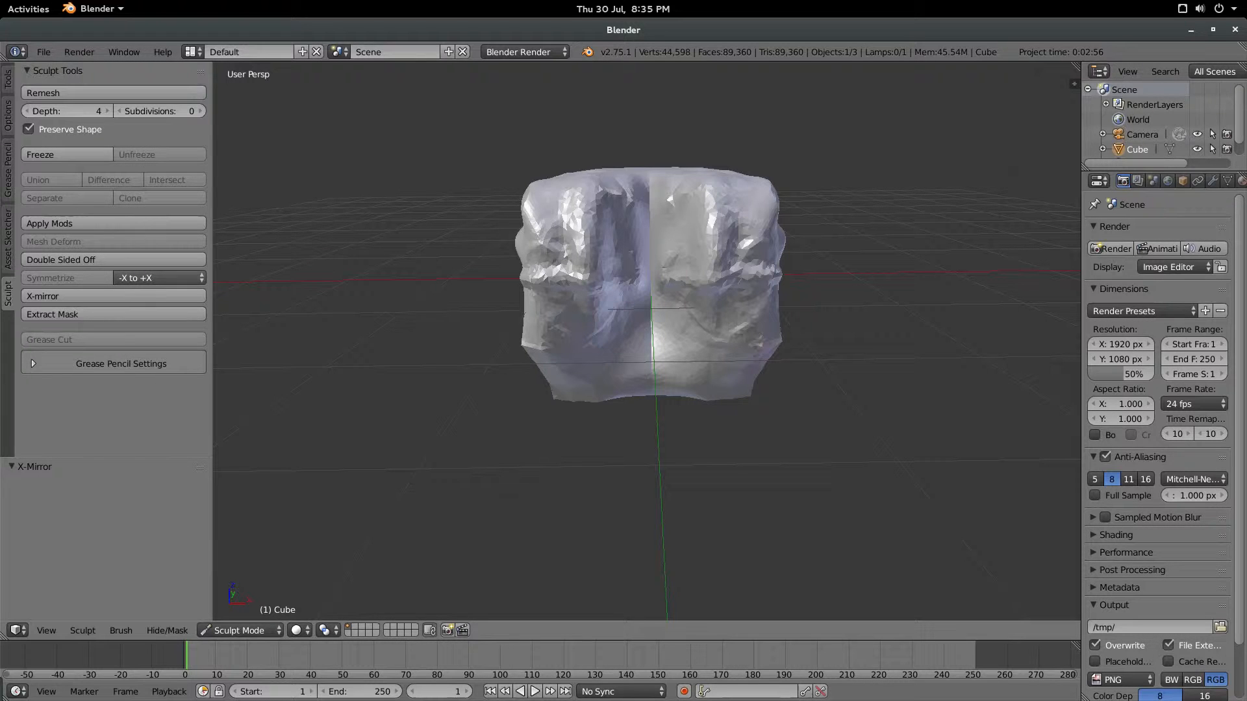
middle_click_drag(610, 221, 630, 260)
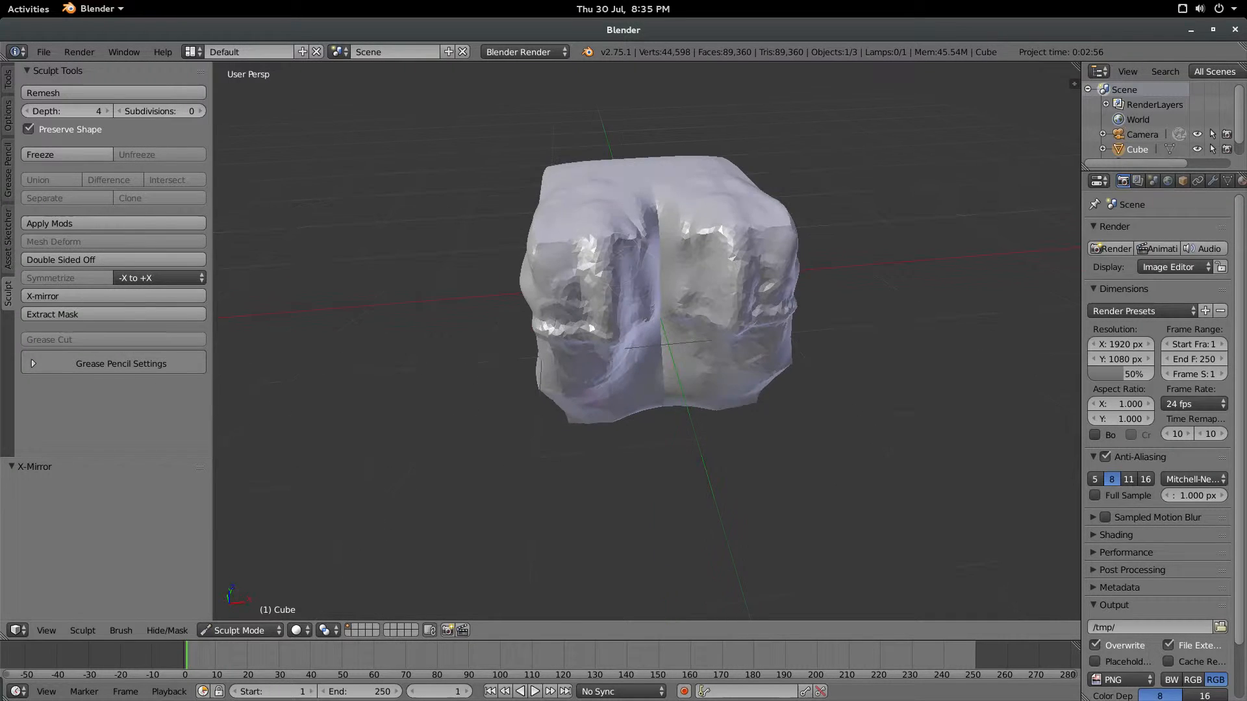
- Resize the brush and smooth the -X half of the front face once more
key("f")
left_click(640, 263)
mouse_move(601, 259)
left_mouse_down("shift")
mouse_move(584, 302)
mouse_move(562, 292)
mouse_move(604, 259)
left_mouse_up("shift")
- Set the symmetrize direction to +X to -X and run X-mirror on the cube
left_click(159, 278)
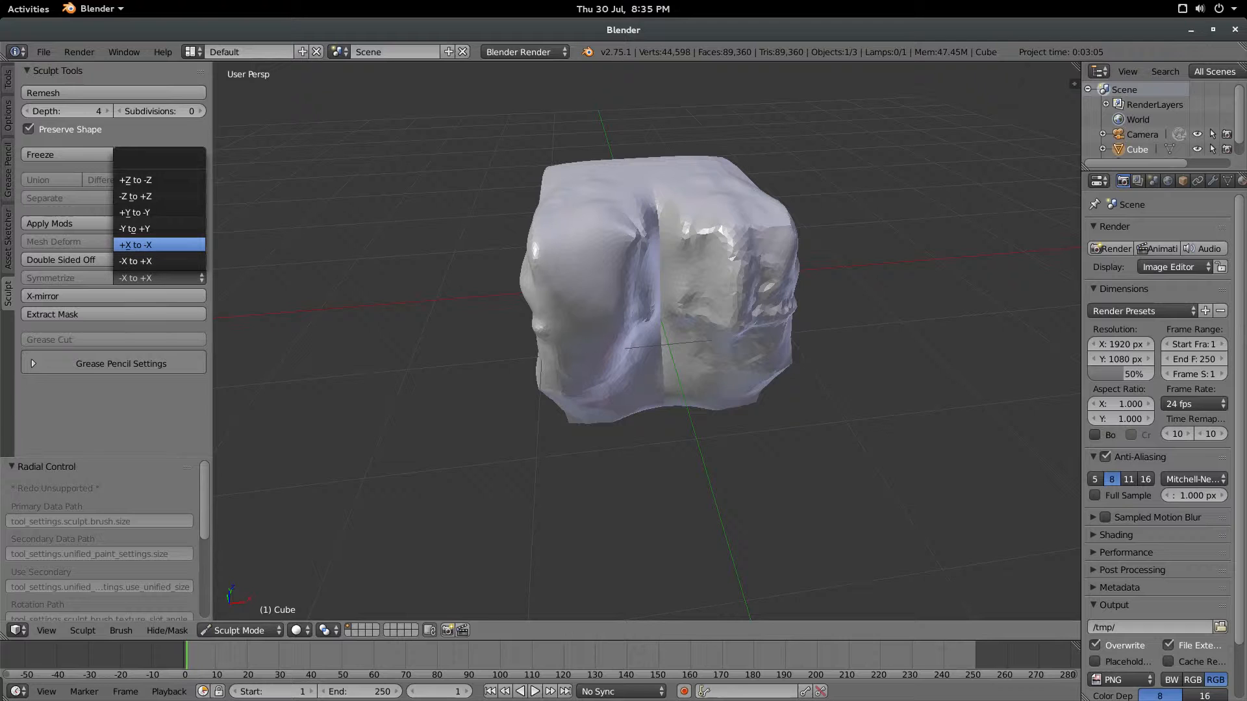
left_click(159, 245)
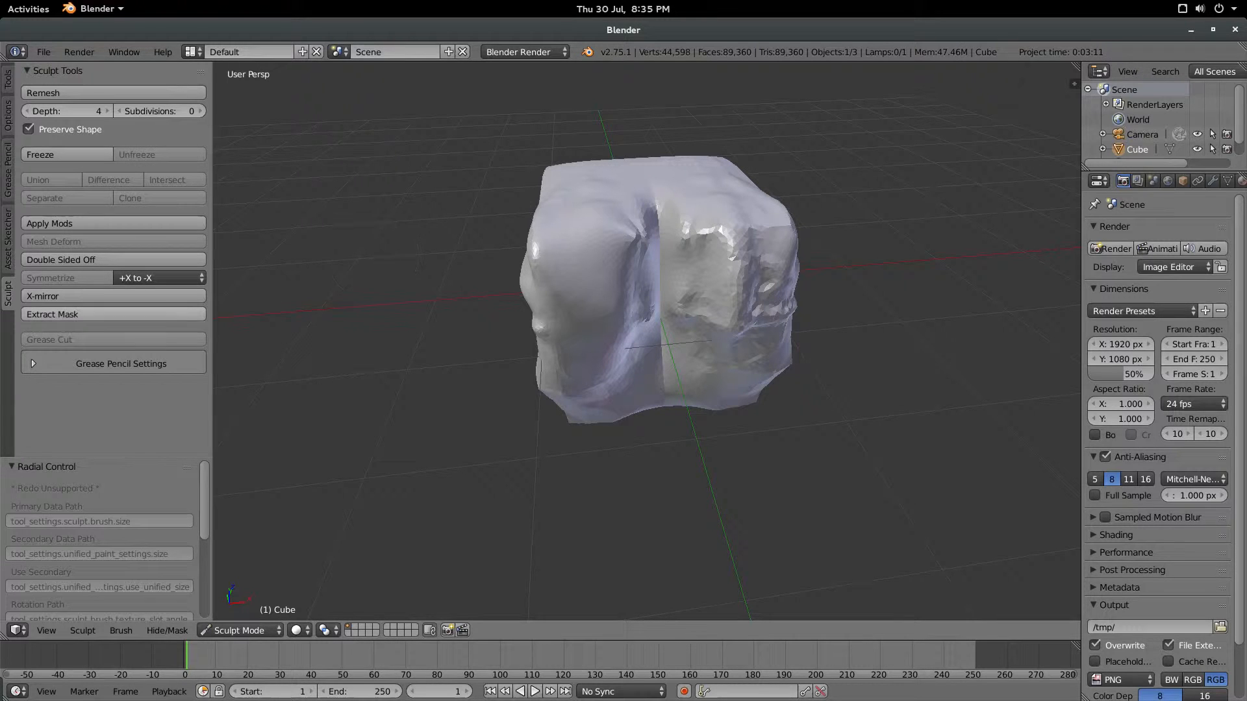
left_click(98, 296)
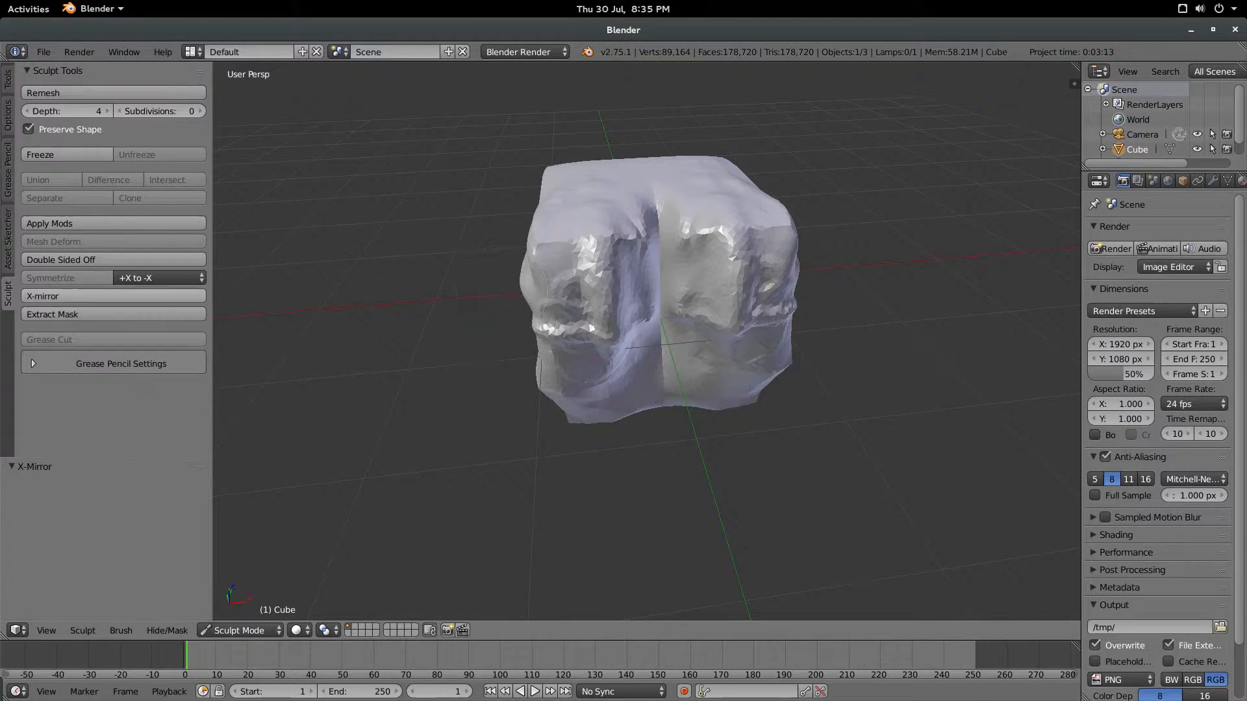
- Set the symmetrize direction to -X to +X and run X-mirror on the cube
left_click(159, 277)
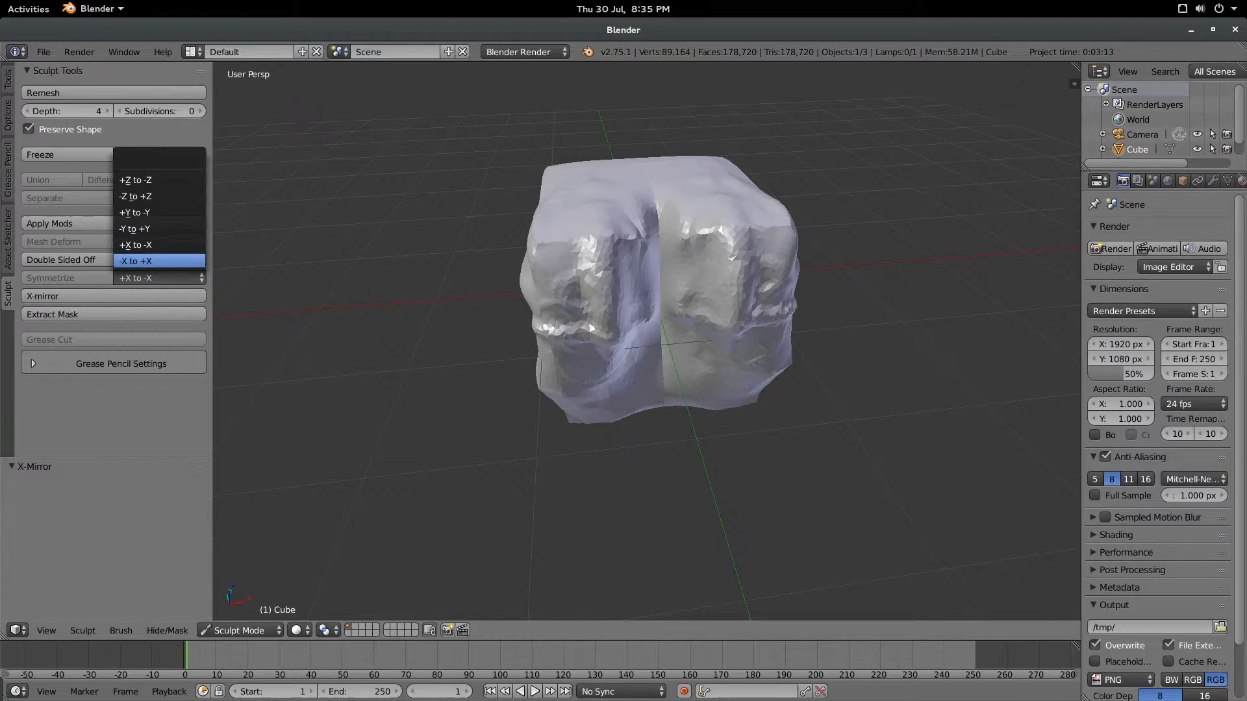
left_click(142, 261)
left_click(97, 296)
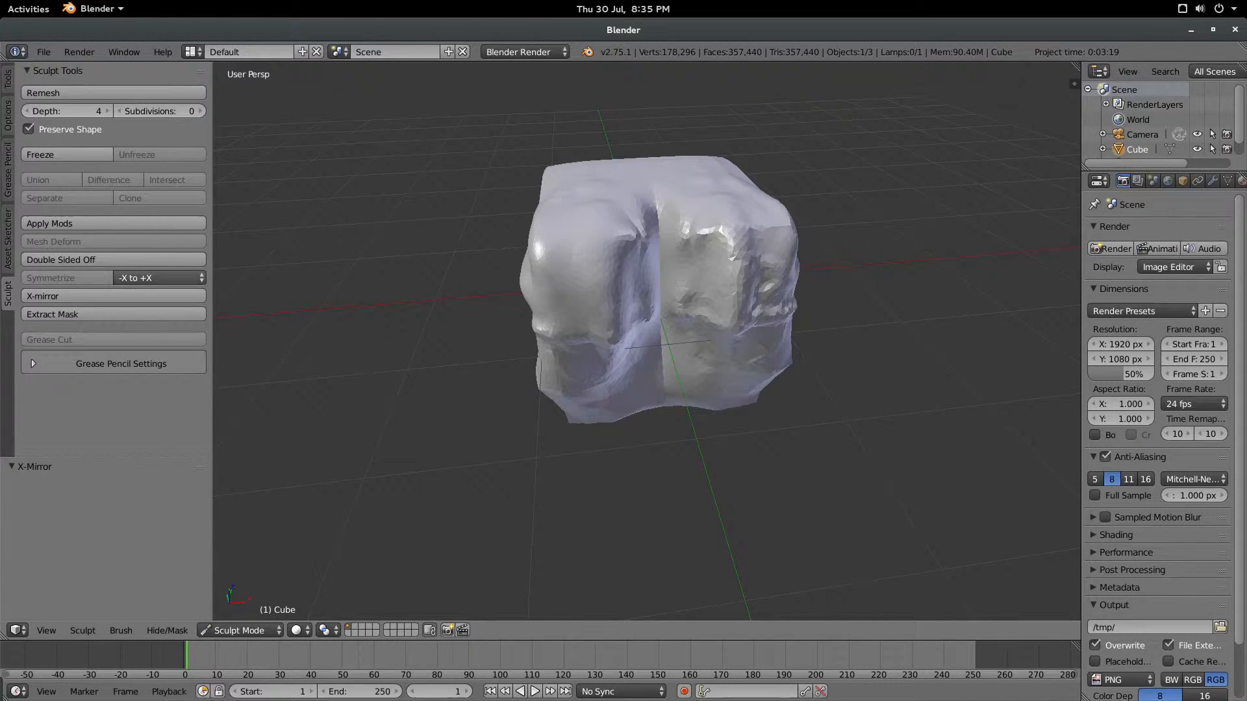
- Reselect the -X to +X direction and run X-mirror on the cube once more
left_click(160, 278)
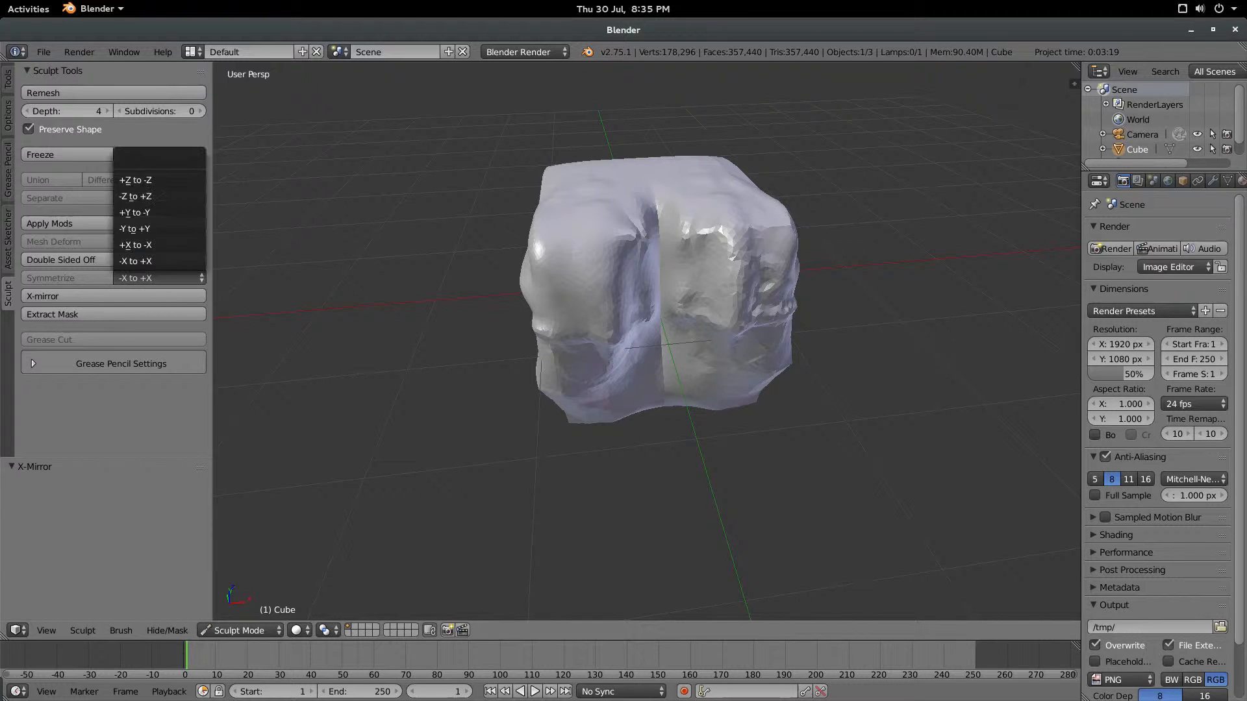
left_click(135, 262)
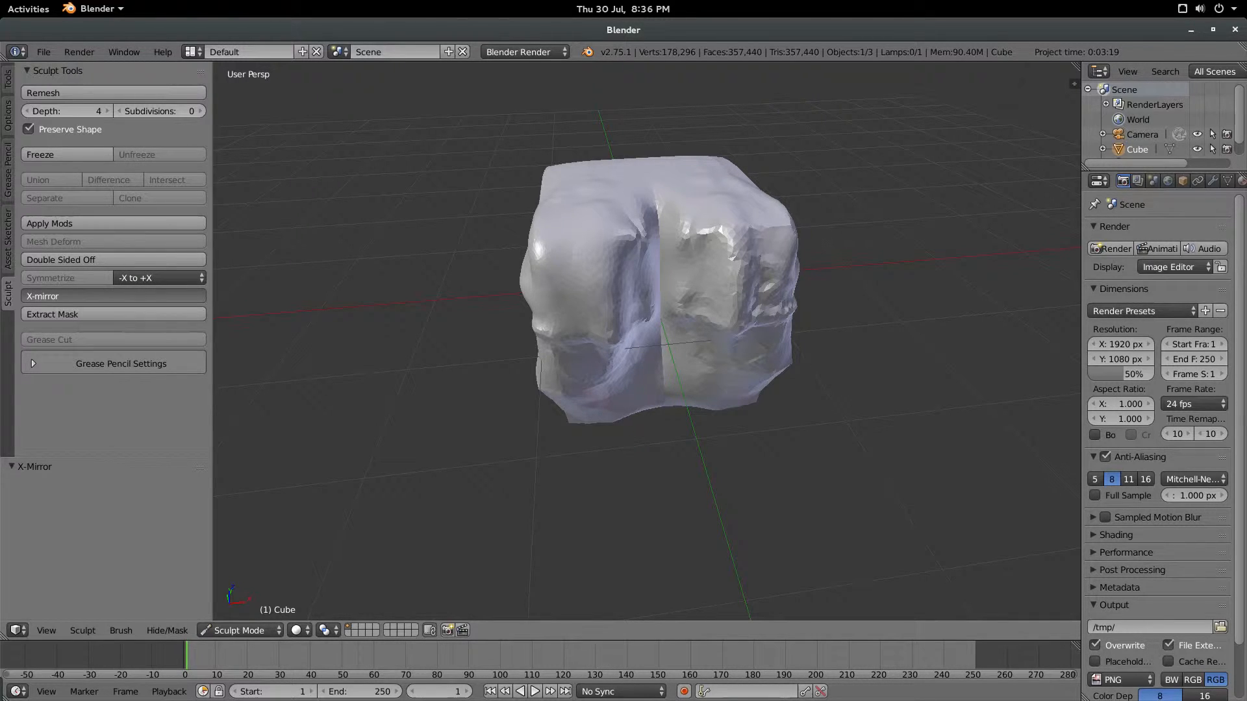
left_click(113, 296)
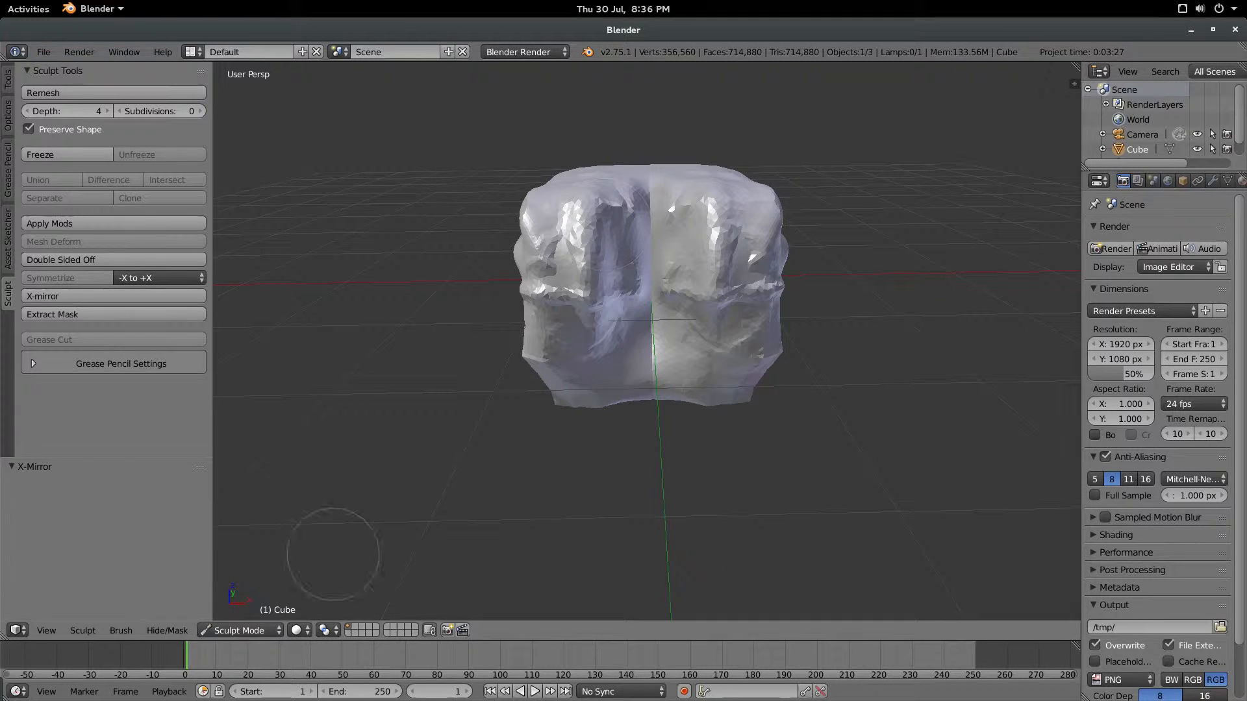
- Switch the sculpted cube from Sculpt Mode to Object Mode and view it from above
left_click(241, 630)
left_click(244, 613)
middle_click_drag(389, 390, 358, 428)
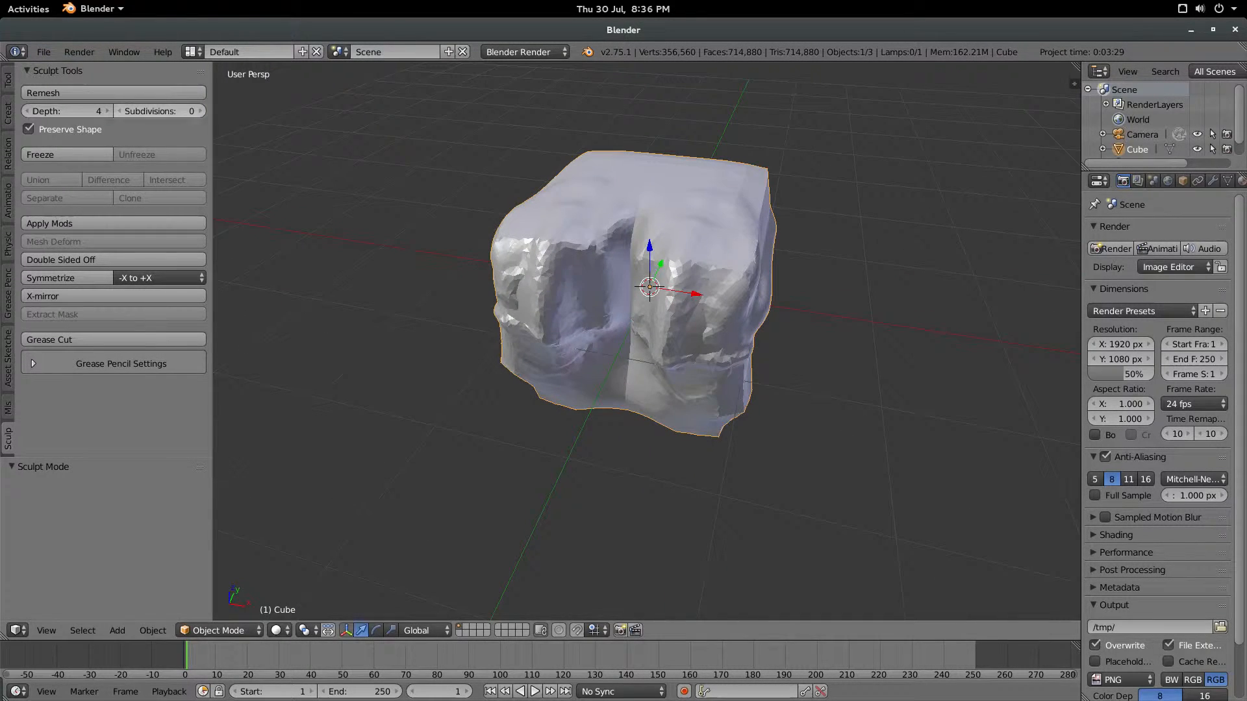
- Open the recent file dragon_yorch.blend
left_click(44, 52)
mouse_move(97, 99)
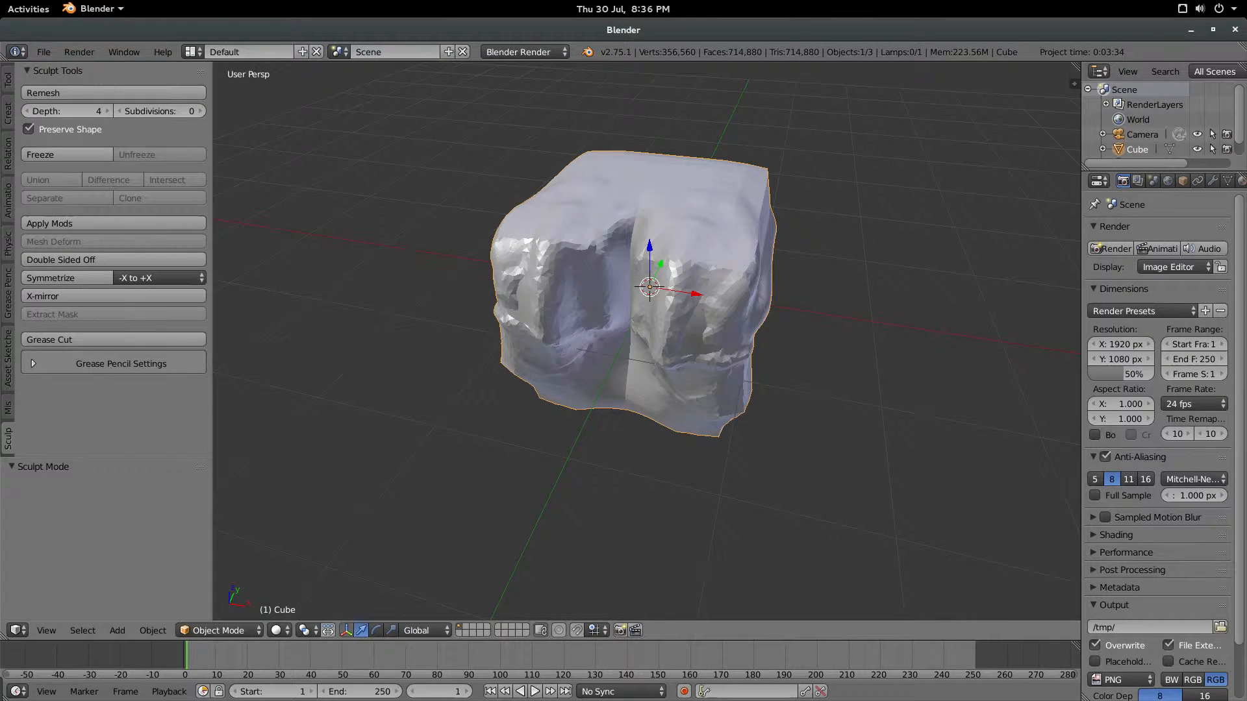
left_click(43, 52)
mouse_move(97, 100)
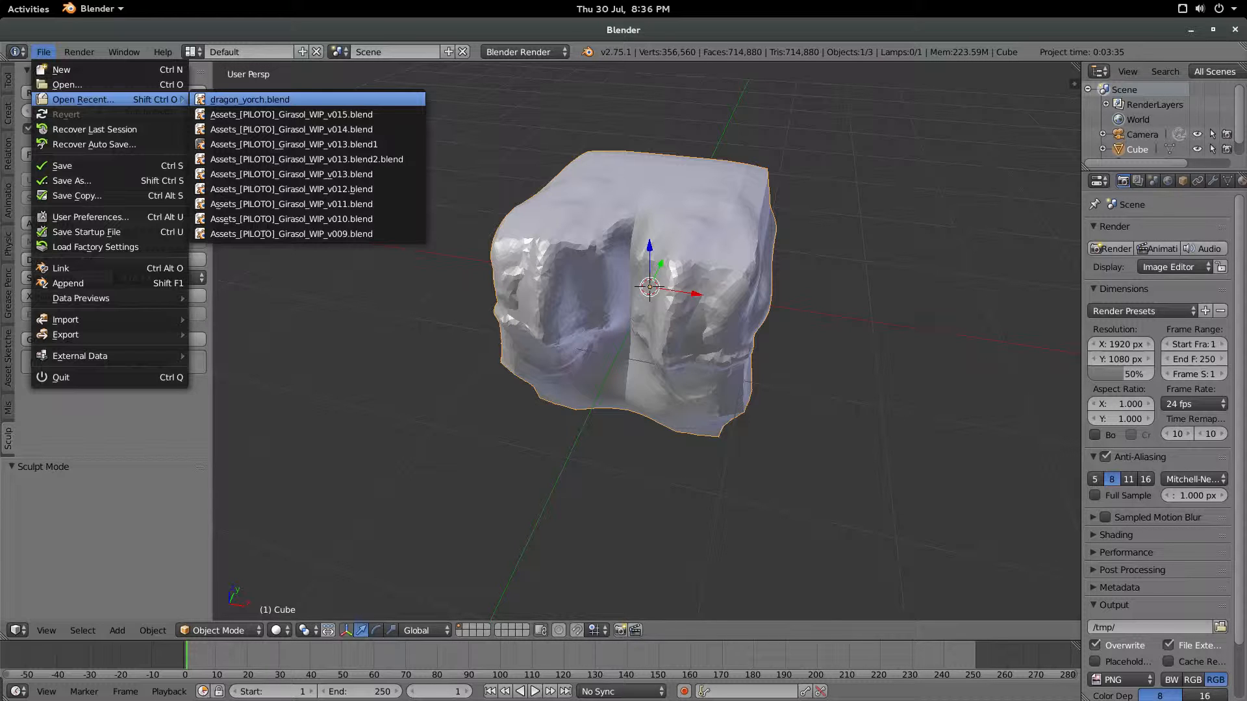
left_click(250, 99)
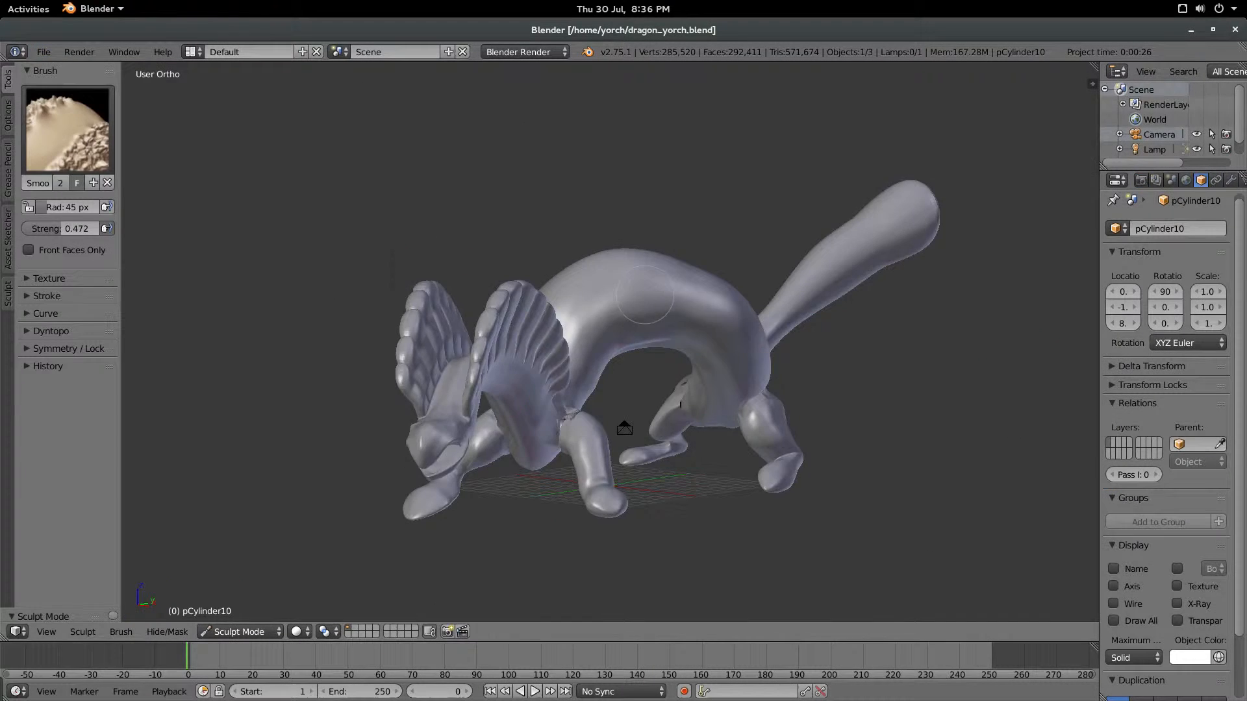
- Run X-mirror on the dragon in the -X to +X direction and examine the mirrored heads, legs and tail
middle_click_drag(649, 328, 629, 387)
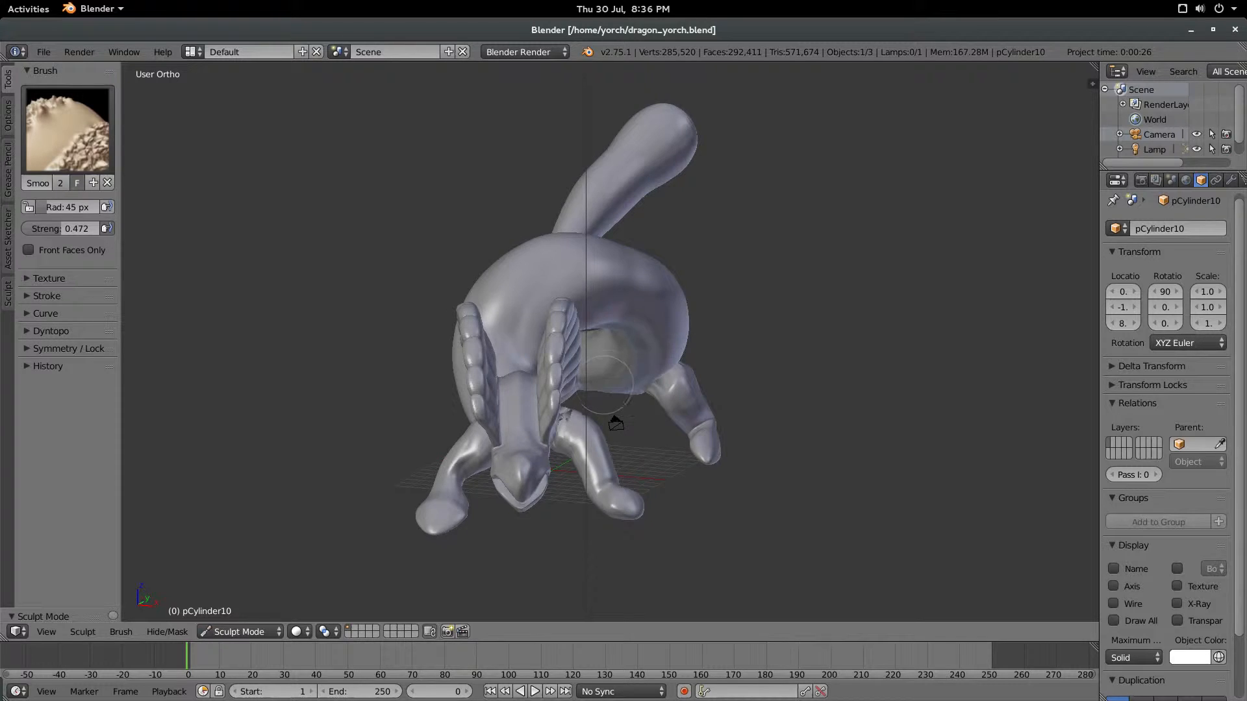
scroll(609, 390, "up", 2)
middle_click_drag(780, 88, 732, 107)
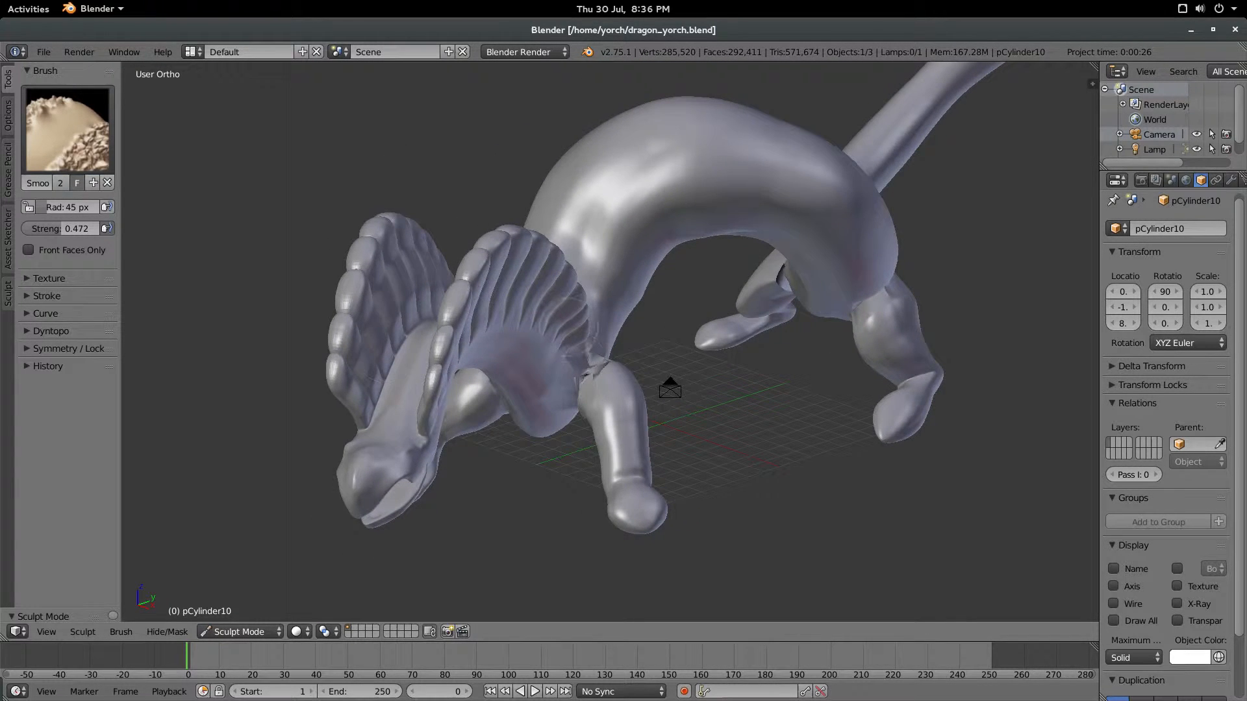
middle_click_drag(766, 246, 683, 280)
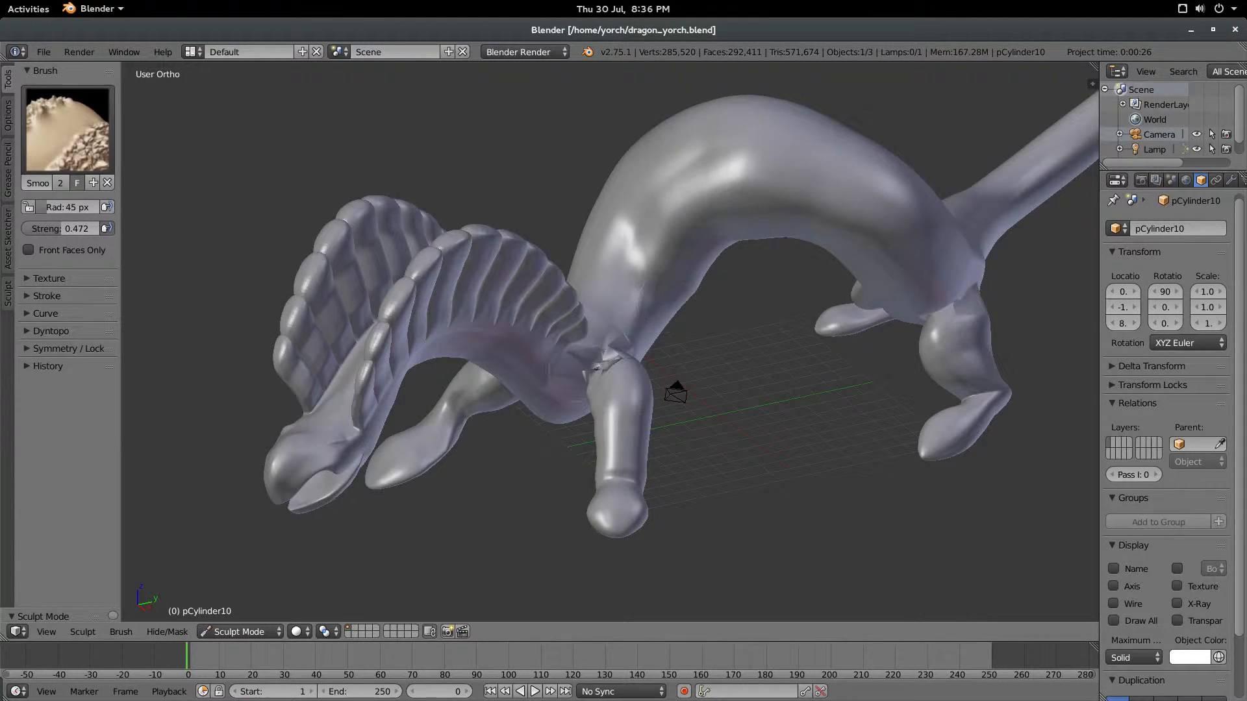
mouse_move(596, 367)
middle_mouse_down()
mouse_move(656, 514)
mouse_move(643, 341)
middle_mouse_up()
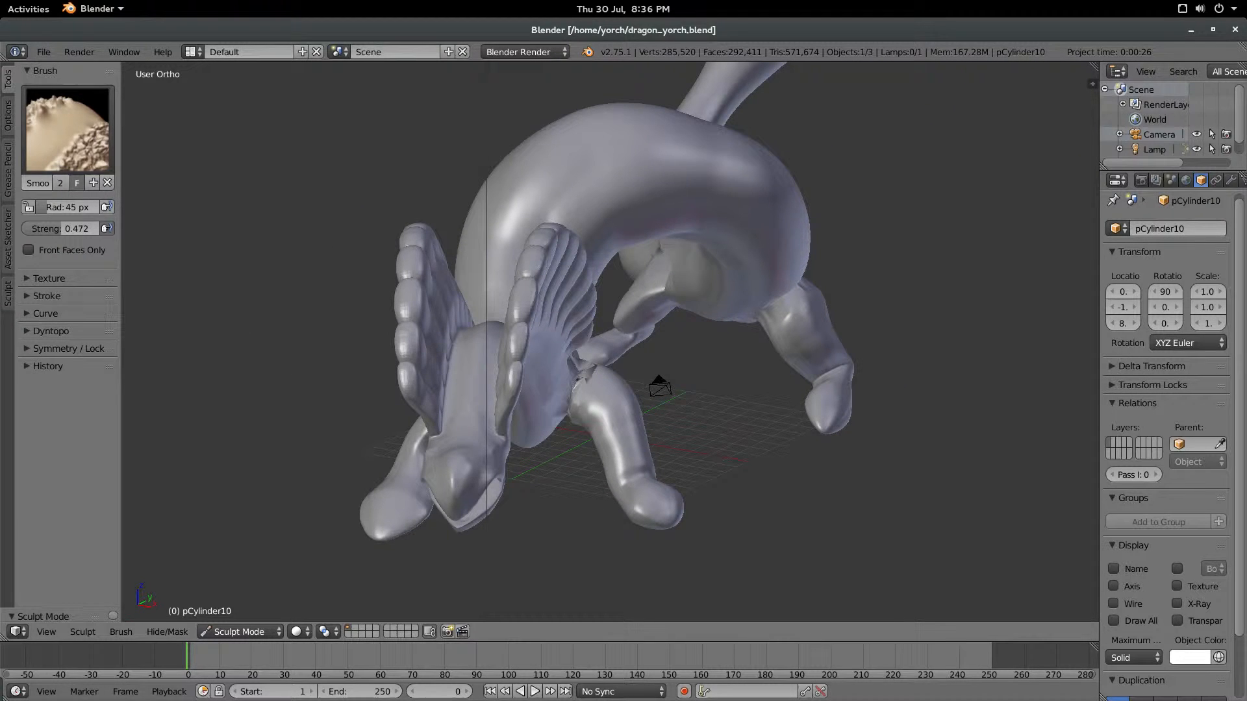
left_click(8, 293)
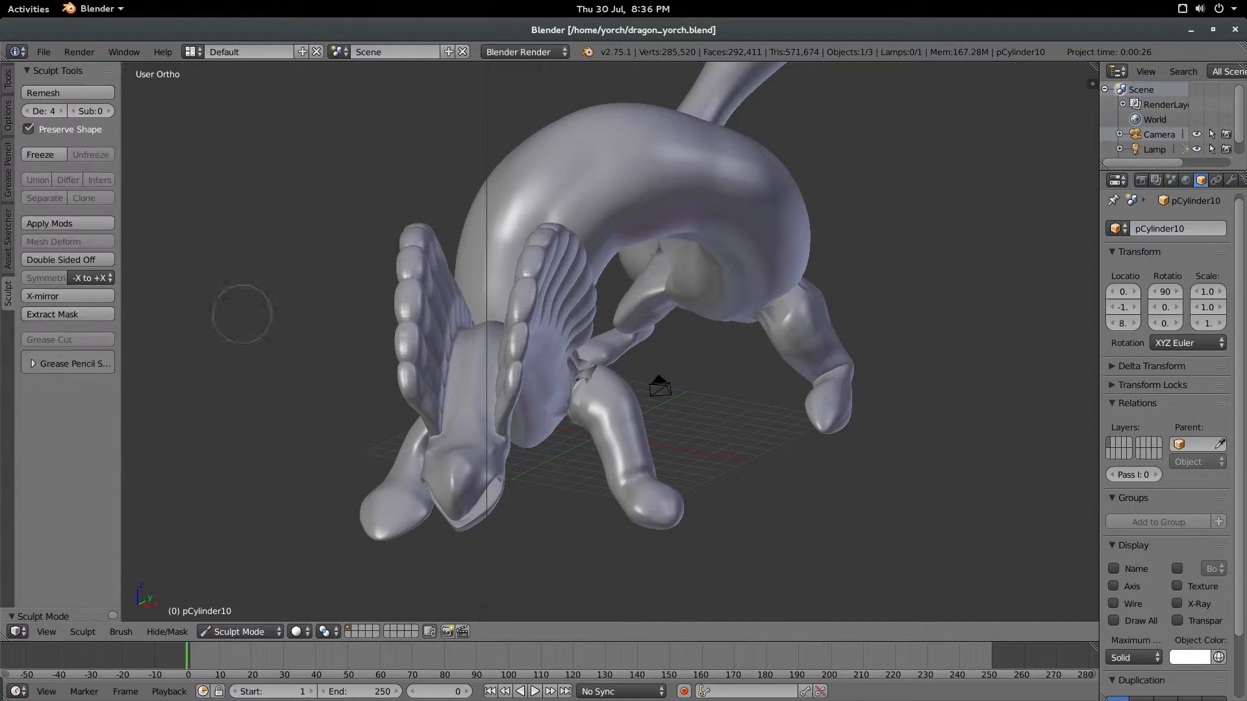
middle_click_drag(242, 315, 303, 324)
scroll(347, 318, "down", 3)
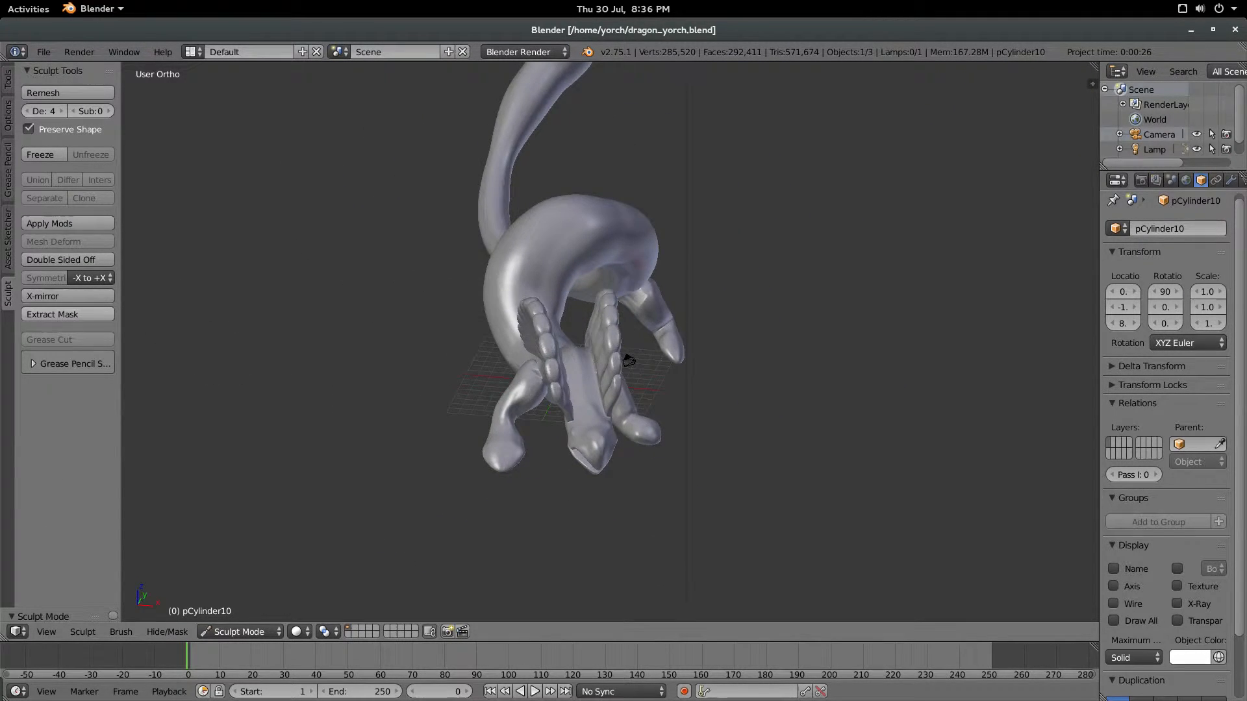
left_click(65, 296)
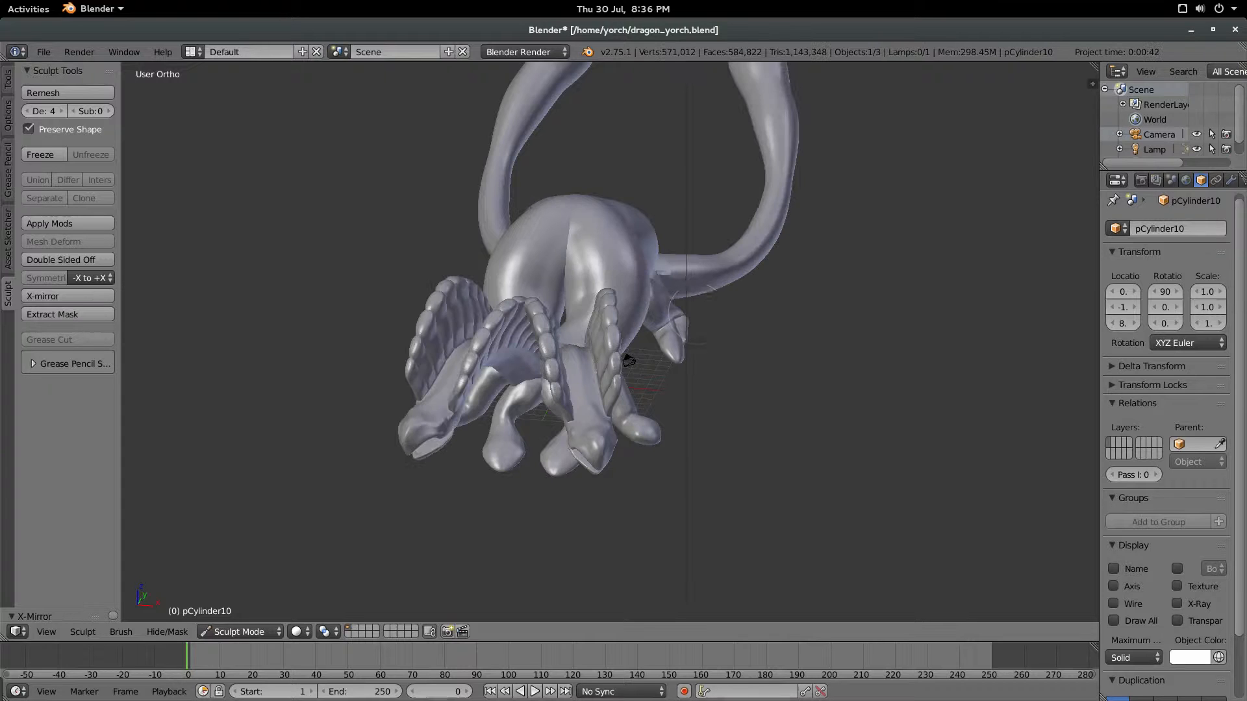
mouse_move(694, 319)
middle_mouse_down()
mouse_move(737, 296)
mouse_move(717, 256)
mouse_move(870, 266)
mouse_move(718, 301)
mouse_move(707, 266)
mouse_move(669, 356)
mouse_move(643, 352)
mouse_move(542, 471)
mouse_move(416, 376)
middle_mouse_up()
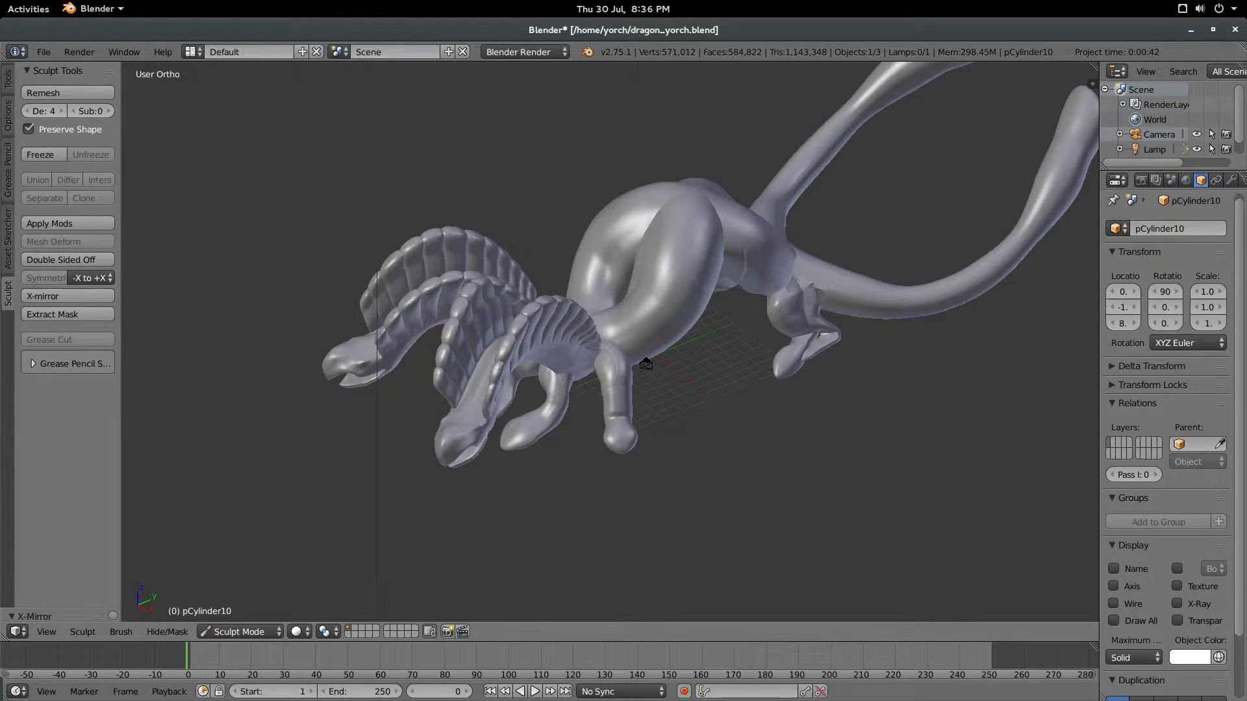
middle_click_drag(571, 344, 632, 369)
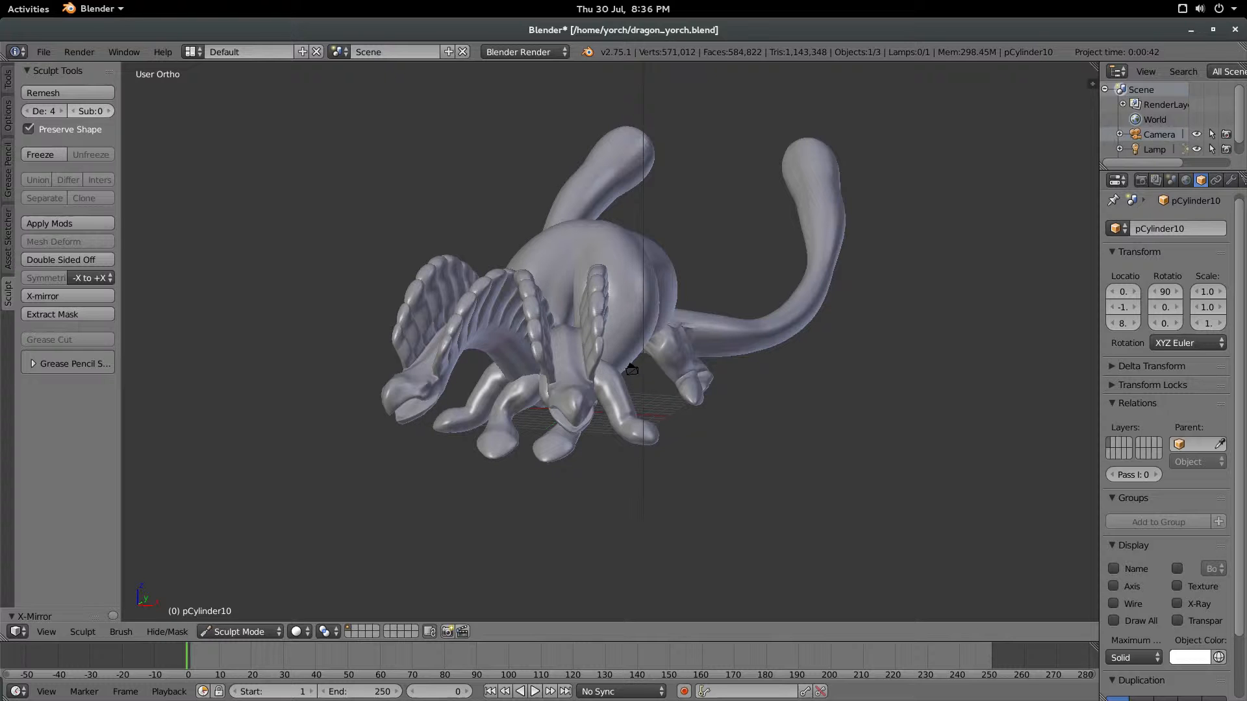
middle_click_drag(466, 354, 612, 396)
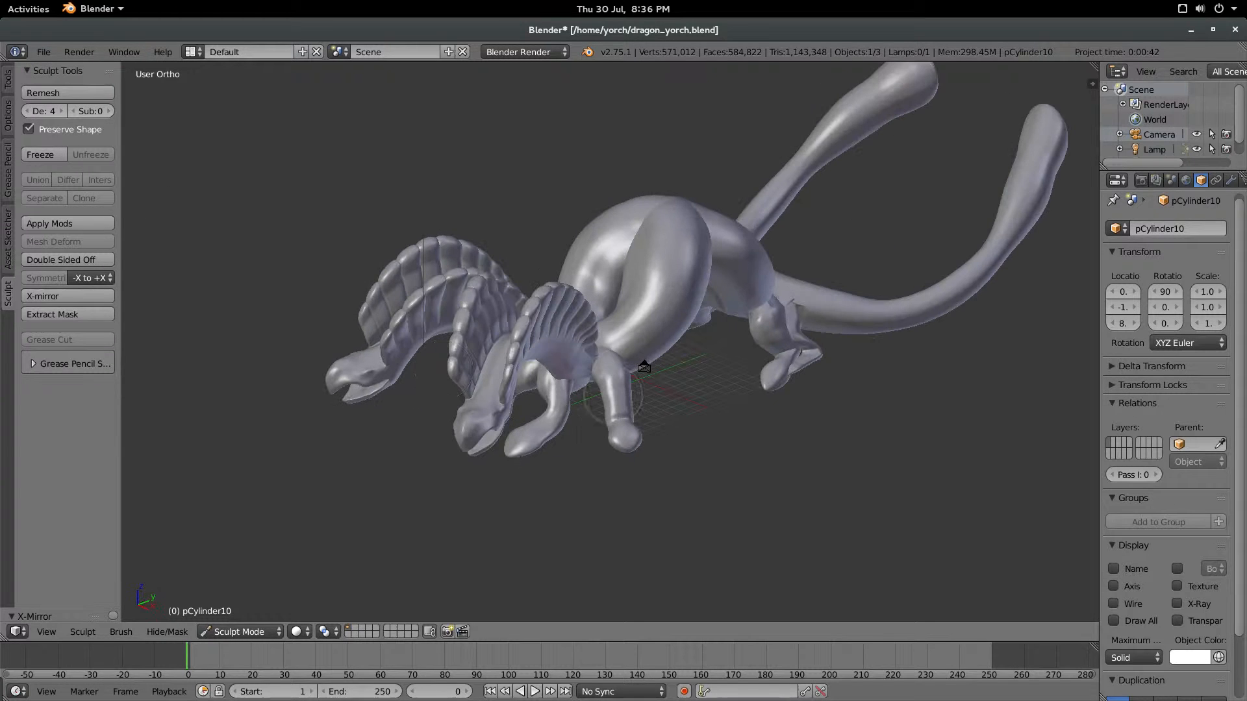
scroll(611, 341, "up", 6)
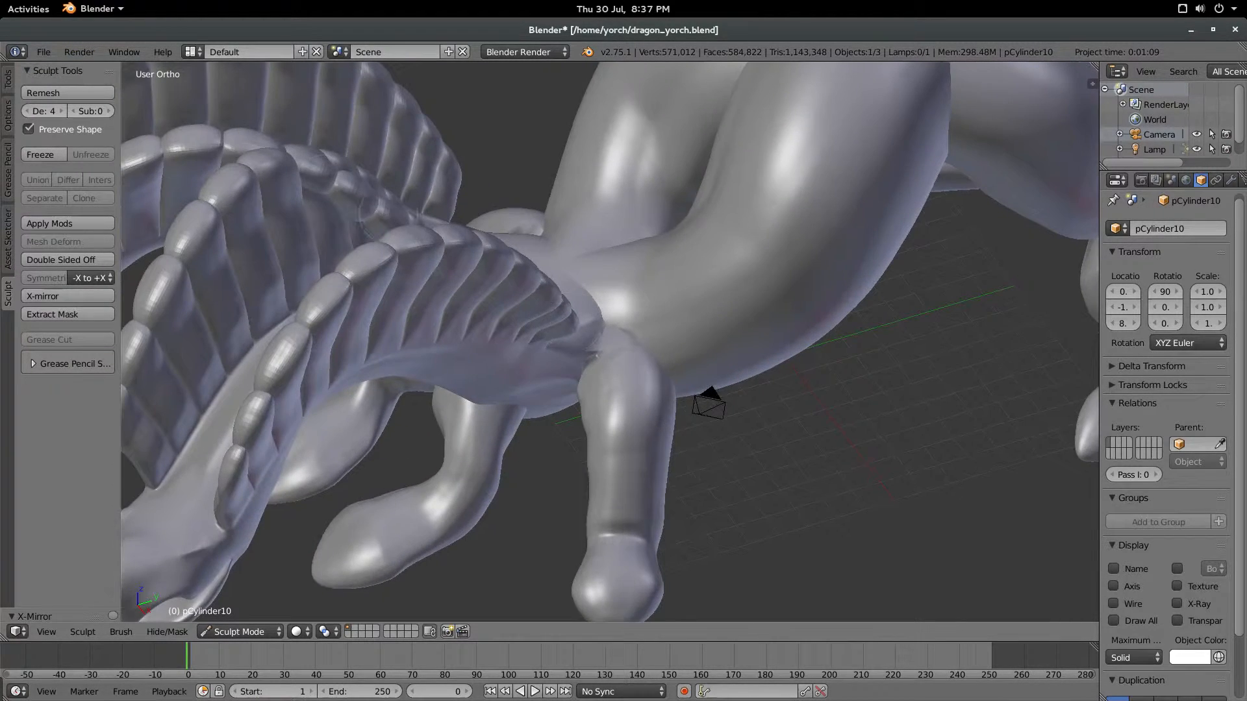
- Reopen dragon_yorch.blend from the recent files to discard the mirrored dragon
left_click(43, 52)
mouse_move(83, 99)
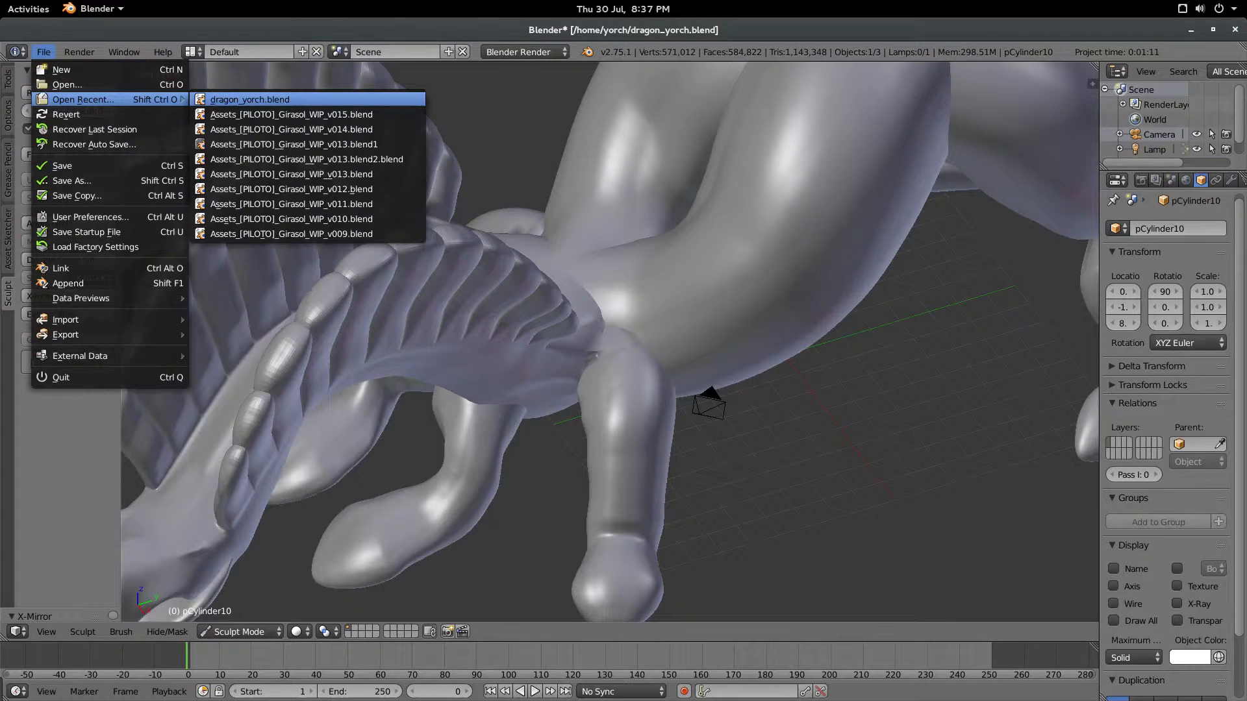
left_click(250, 99)
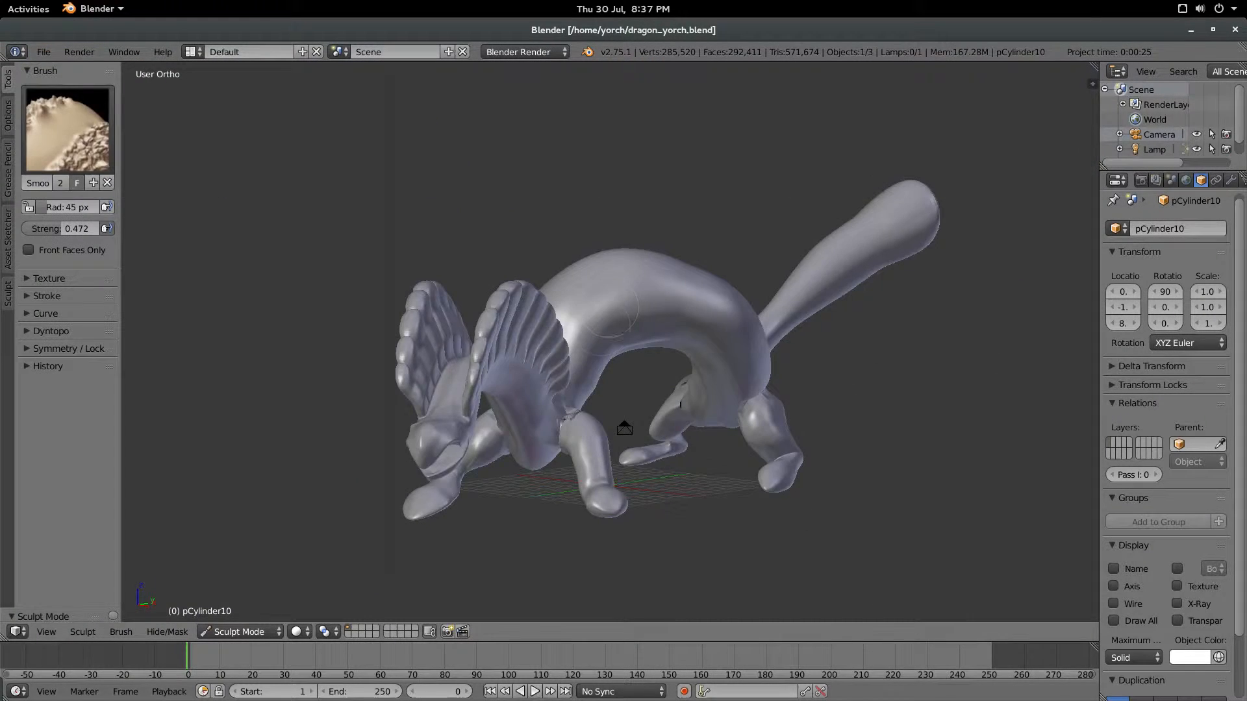
- Choose the Clay brush for the damaged front leg joint and set its radius to 64 px
middle_click_drag(650, 318, 364, 208)
scroll(605, 297, "up", 7)
middle_click_drag(575, 330, 543, 347, "shift")
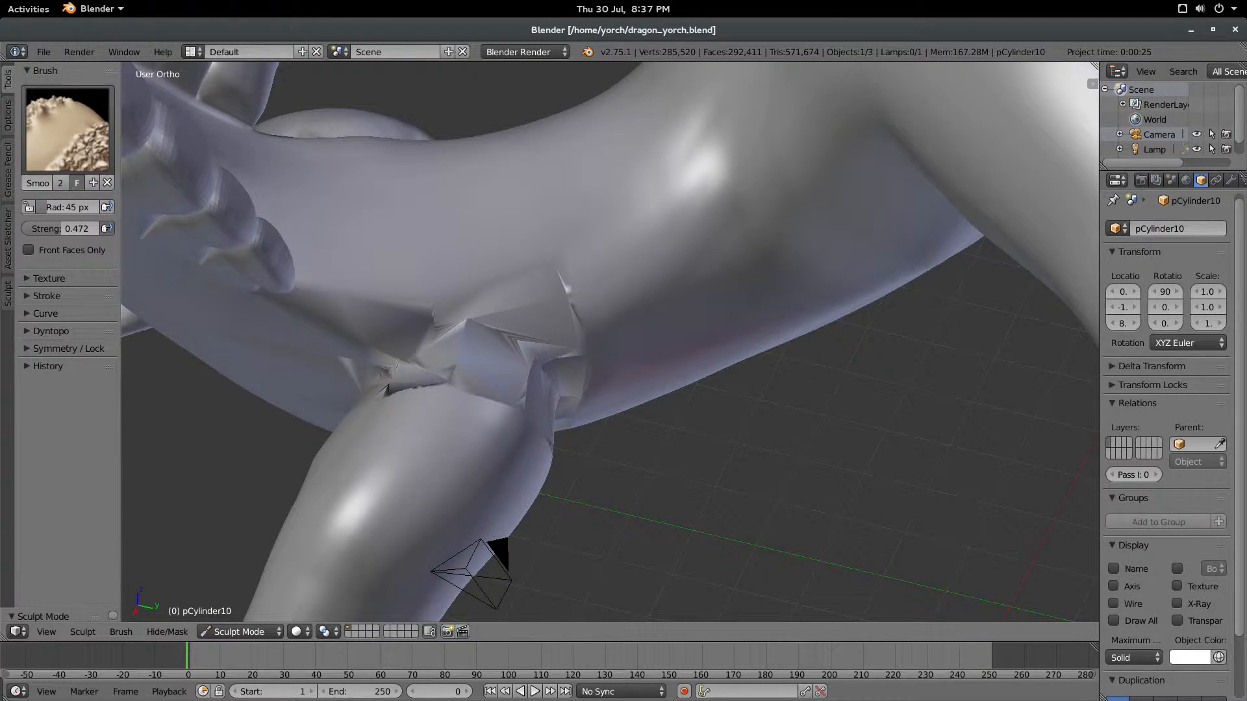
left_click(67, 129)
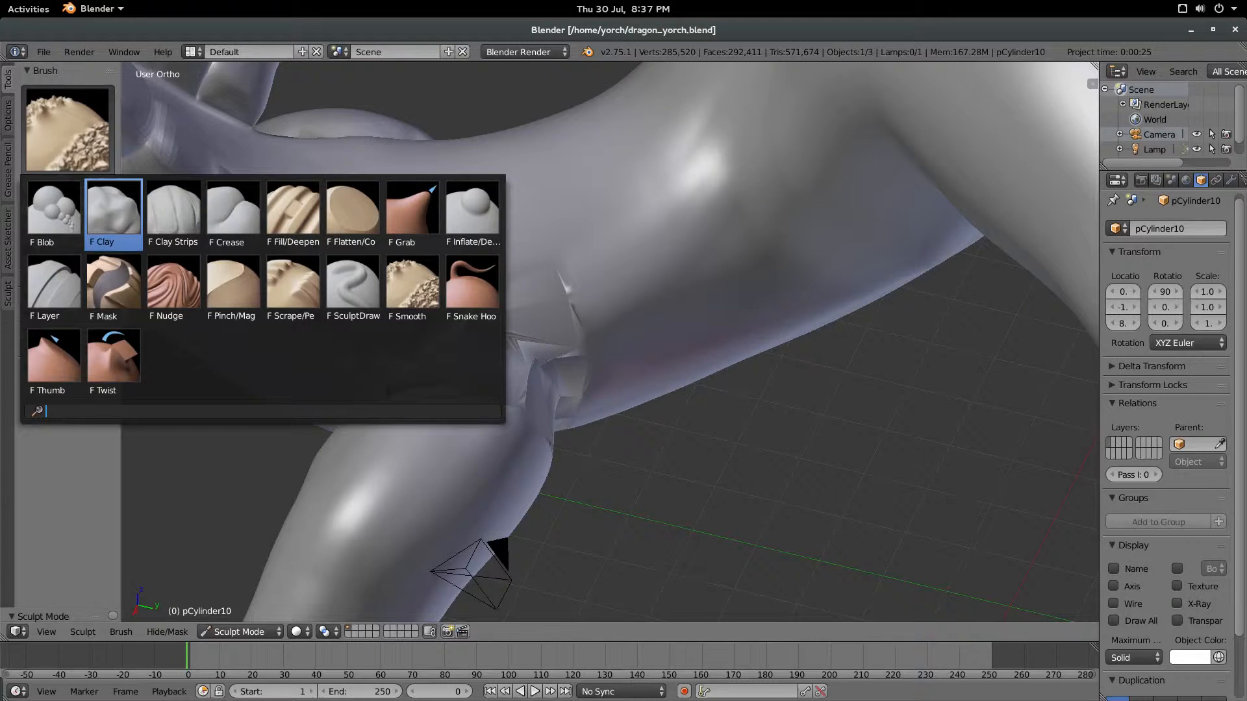
left_click(113, 211)
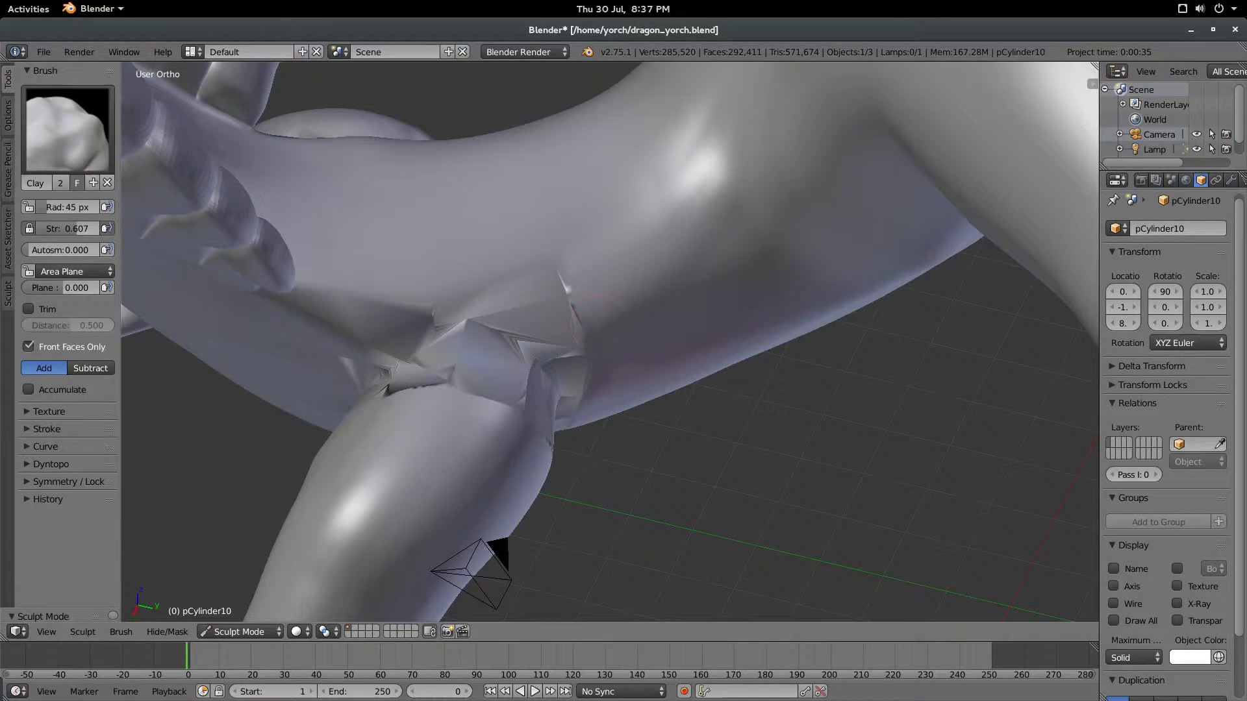
key("f")
left_click(524, 300)
- Enable Dyntopo on the dragon mesh
left_click(51, 465)
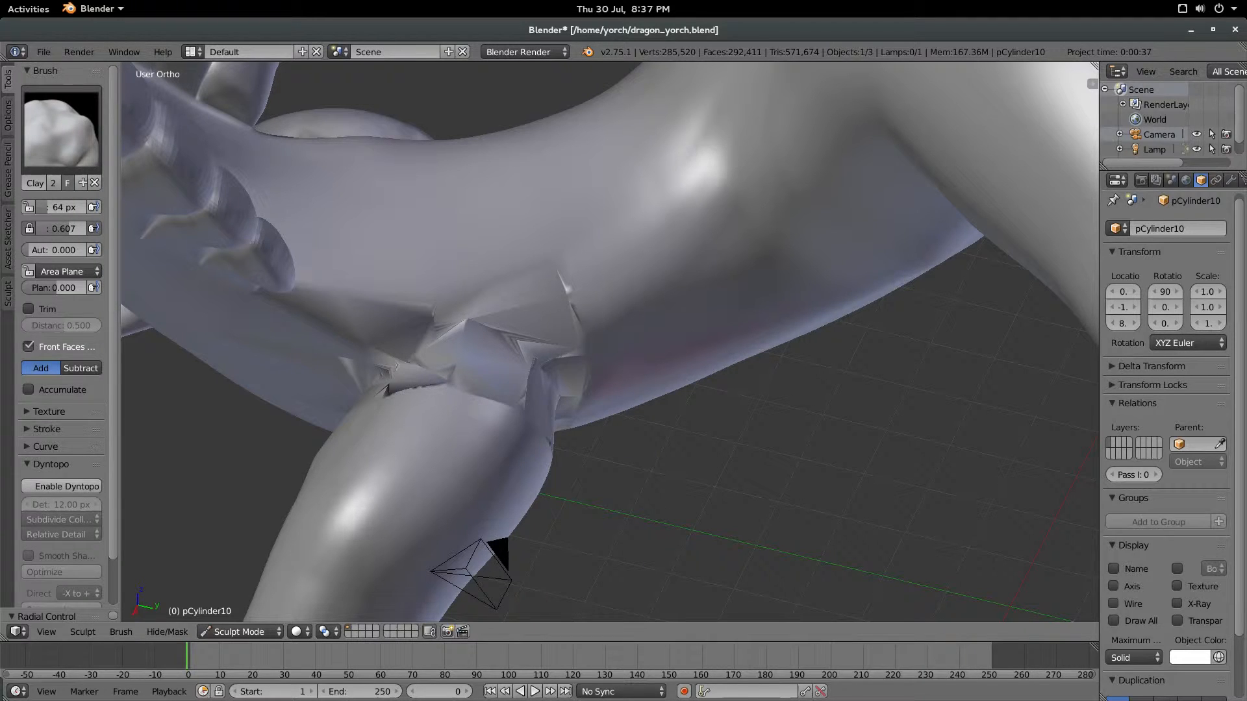
left_click(62, 486)
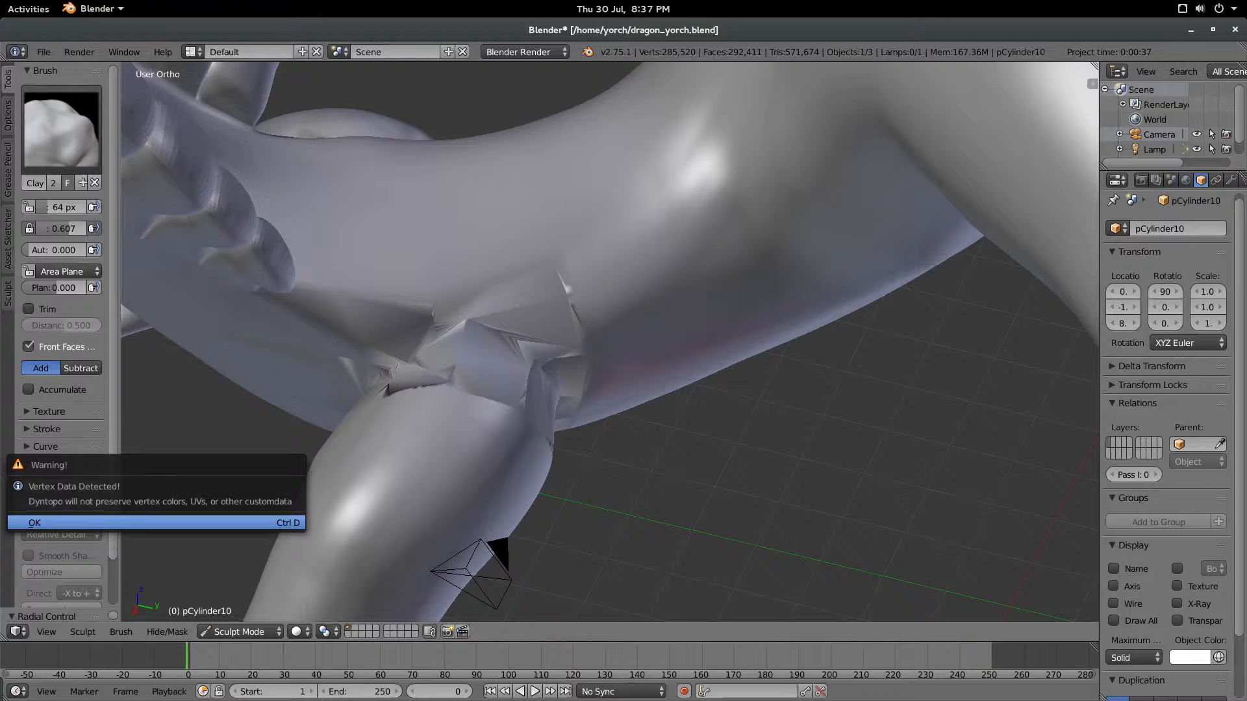
left_click(64, 523)
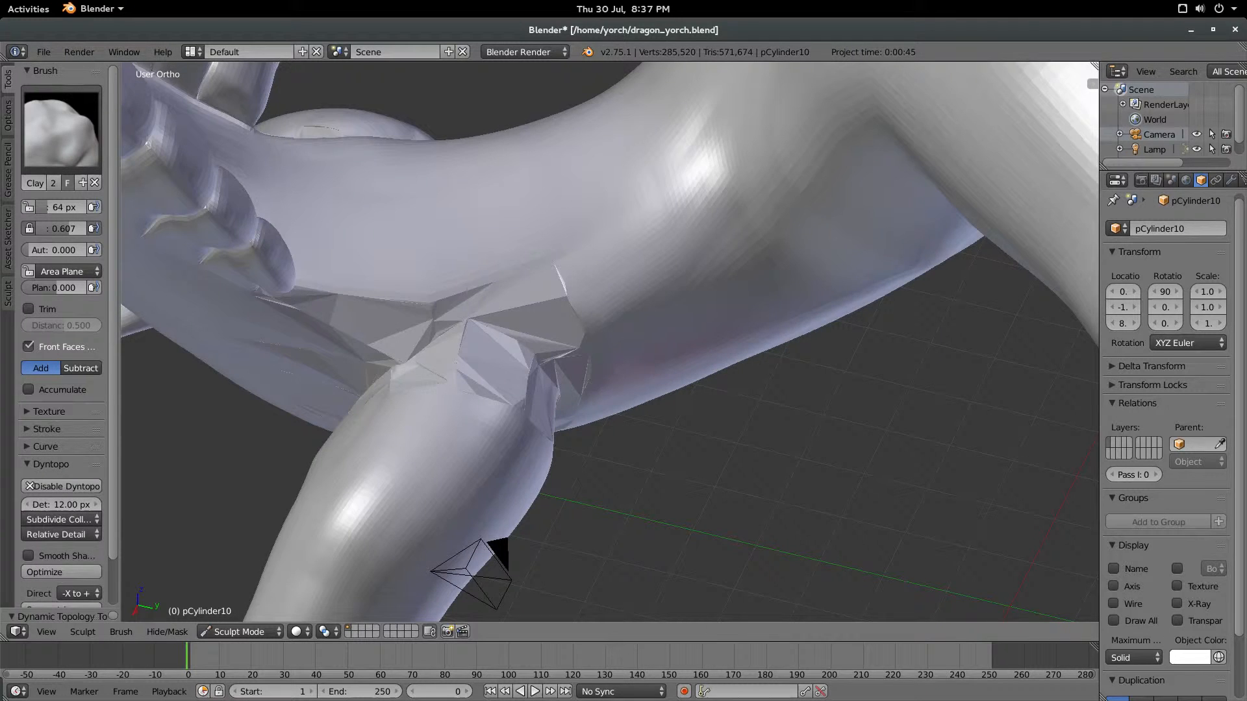
- Sculpt over the jagged faces on the outer side of the joint between the dragon's front leg and body
middle_click_drag(520, 364, 549, 365)
middle_click_drag(519, 270, 512, 243)
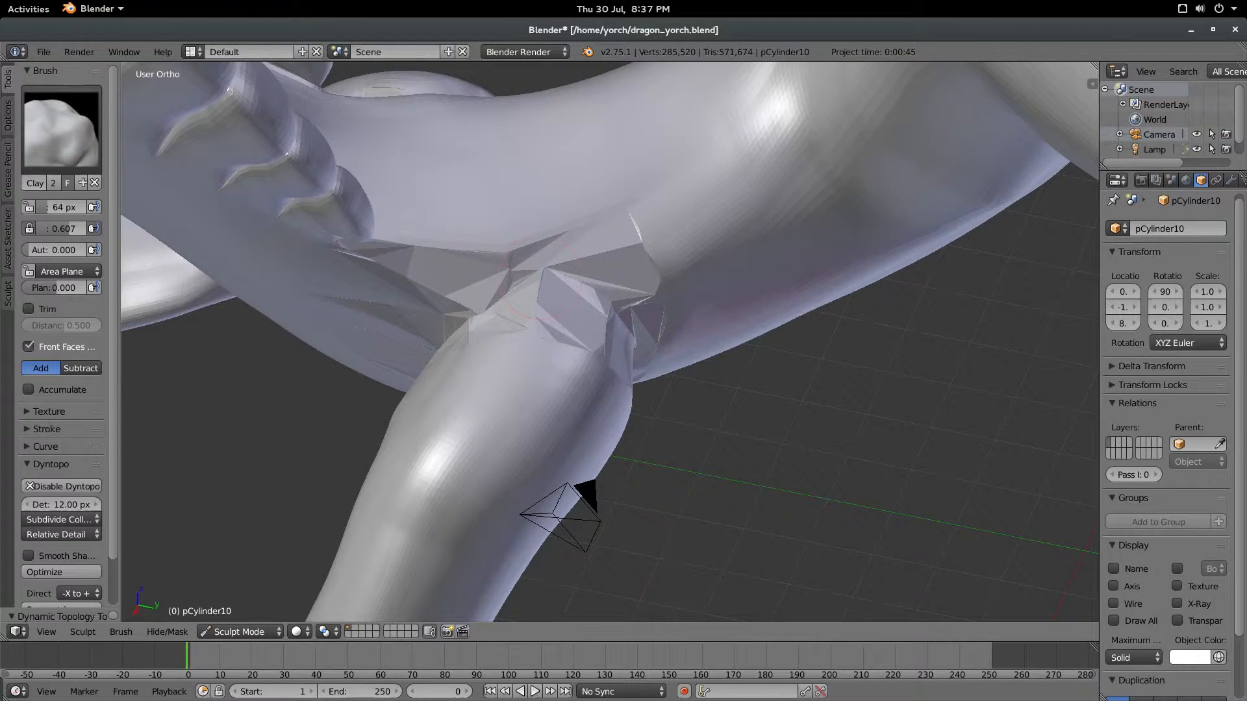
left_click_drag(538, 278, 582, 227)
mouse_move(500, 283)
left_mouse_down()
mouse_move(507, 260)
mouse_move(529, 254)
mouse_move(601, 289)
left_mouse_up()
middle_click_drag(601, 289, 643, 285)
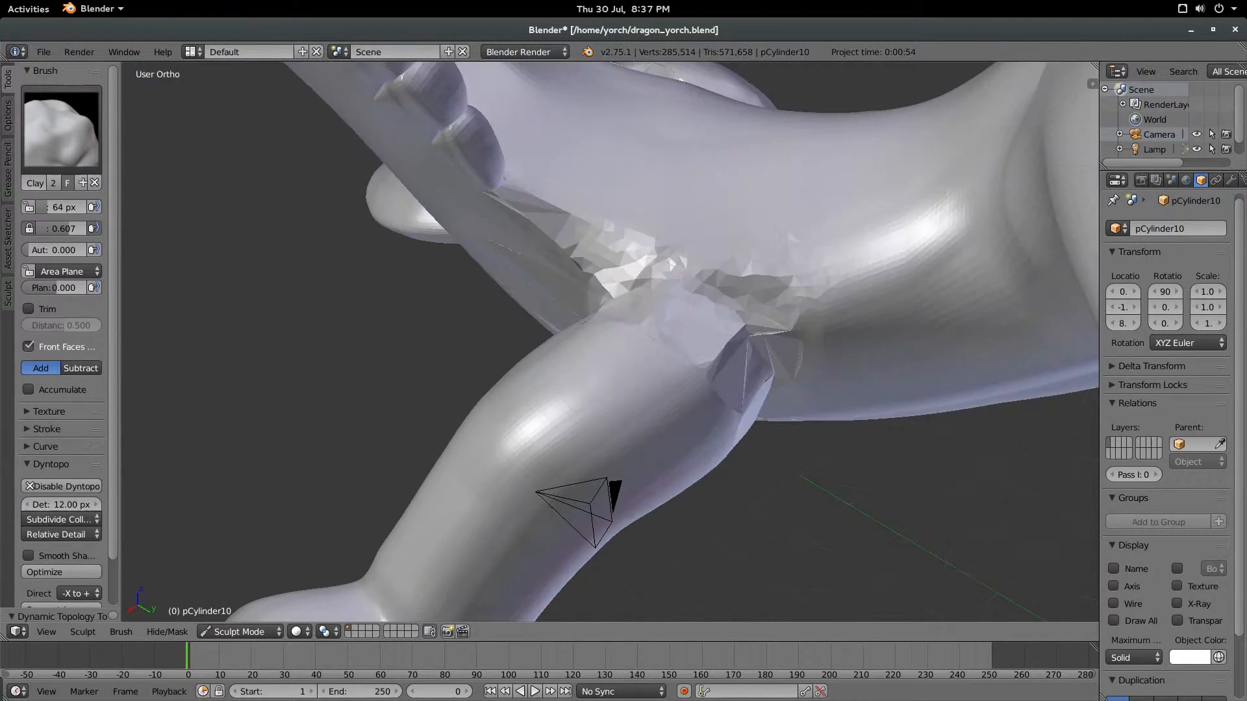
mouse_move(757, 334)
left_mouse_down()
mouse_move(721, 370)
mouse_move(702, 292)
mouse_move(640, 276)
left_mouse_up()
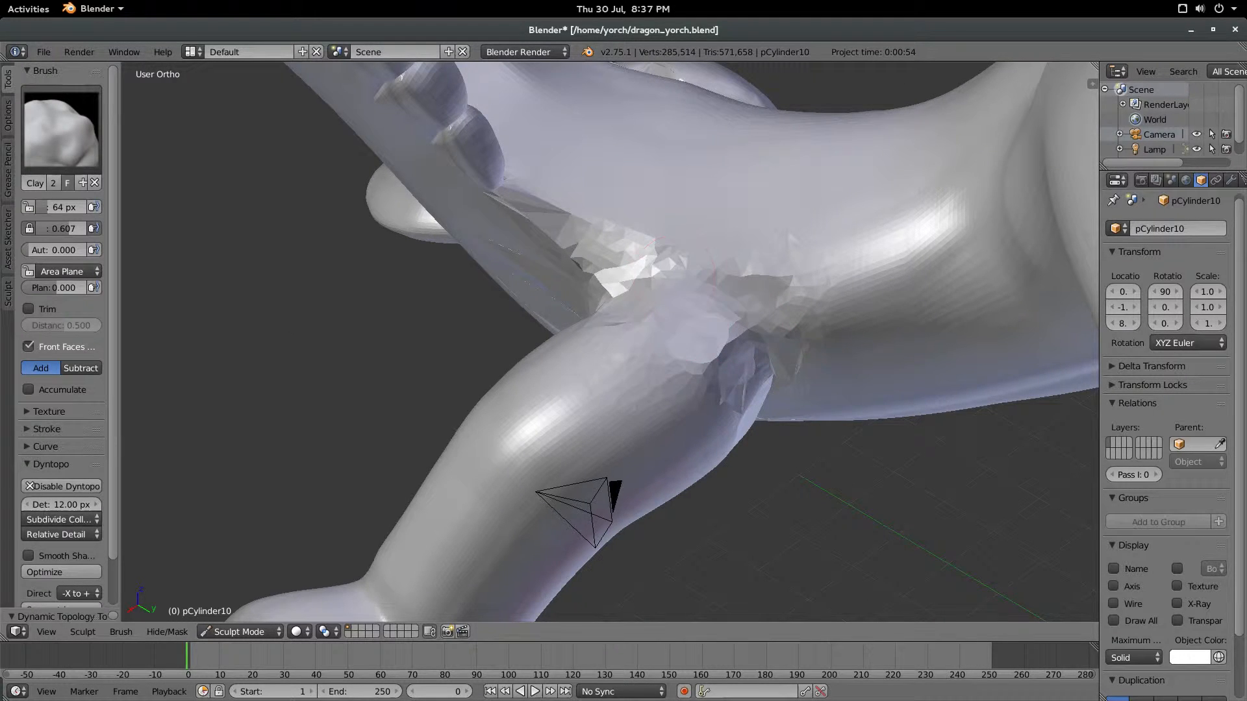
- Continue sculpting around the back and underside of the front leg joint to rebuild the broken faces
mouse_move(640, 277)
middle_mouse_down()
mouse_move(611, 351)
mouse_move(589, 99)
mouse_move(629, 82)
middle_mouse_up()
mouse_move(532, 343)
left_mouse_down()
mouse_move(579, 364)
mouse_move(577, 382)
mouse_move(531, 363)
left_mouse_up()
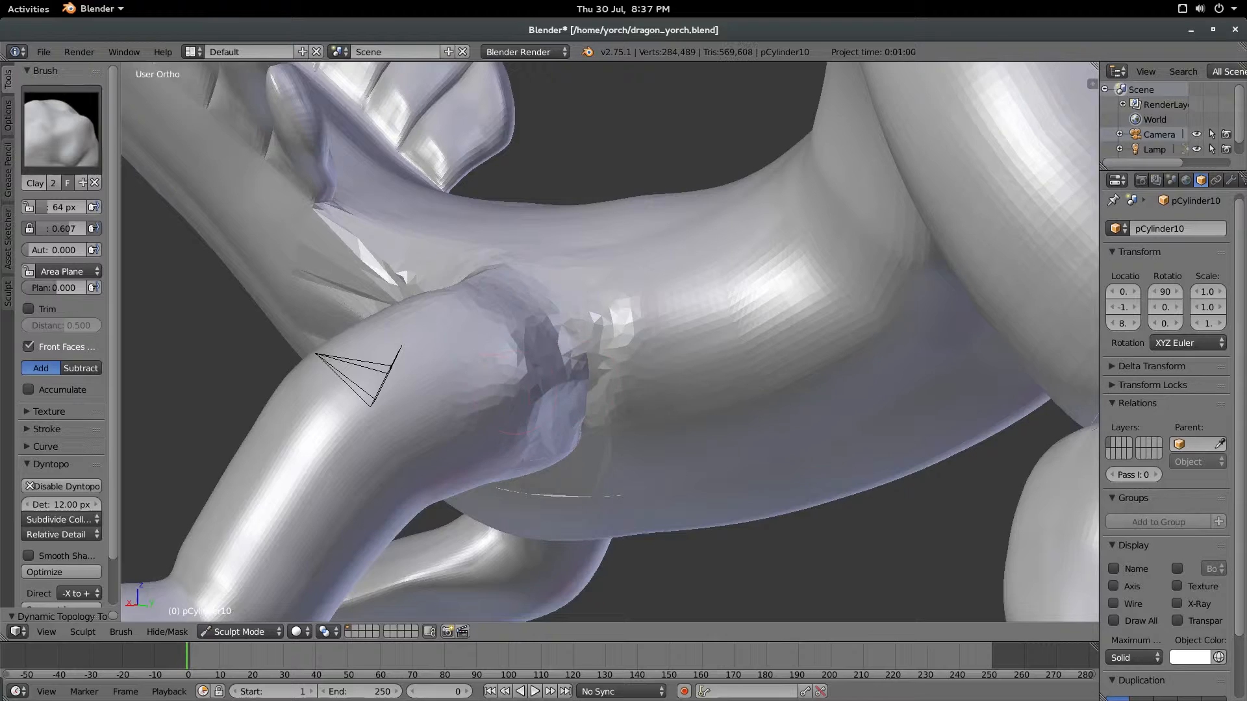
mouse_move(531, 363)
middle_mouse_down()
mouse_move(639, 266)
mouse_move(679, 131)
middle_mouse_up()
left_click_drag(572, 321, 594, 302)
middle_click_drag(594, 302, 601, 208)
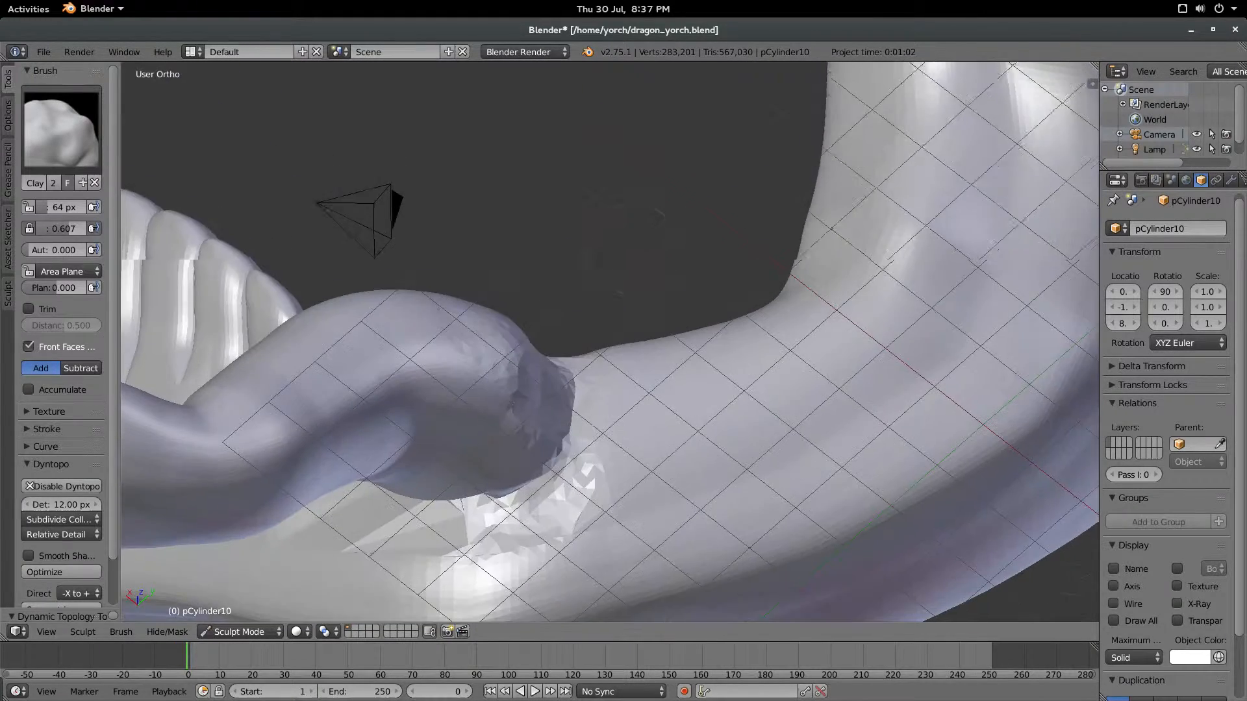
middle_click_drag(552, 442, 633, 194, "shift")
mouse_move(595, 208)
left_mouse_down()
mouse_move(638, 204)
mouse_move(594, 256)
mouse_move(565, 260)
left_mouse_up()
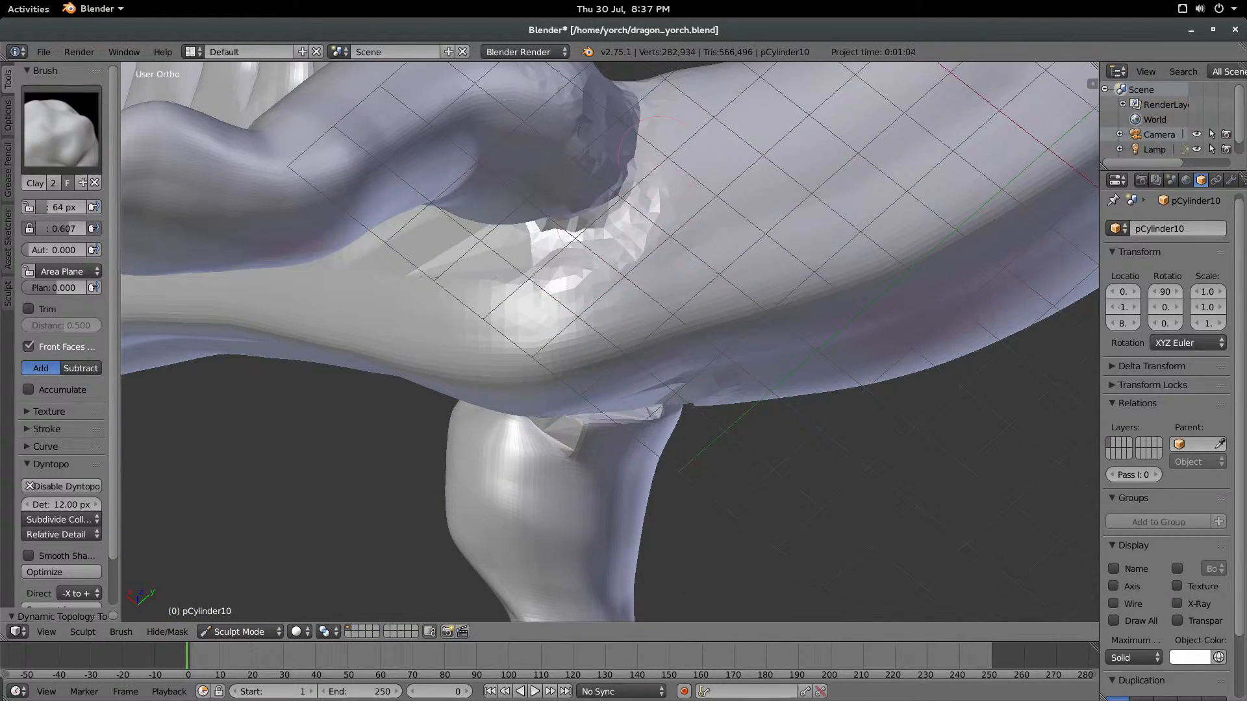
- Sculpt the broken faces between the front leg and the neck, below the head frill
mouse_move(607, 180)
middle_mouse_down()
mouse_move(614, 170)
mouse_move(578, 332)
middle_mouse_up()
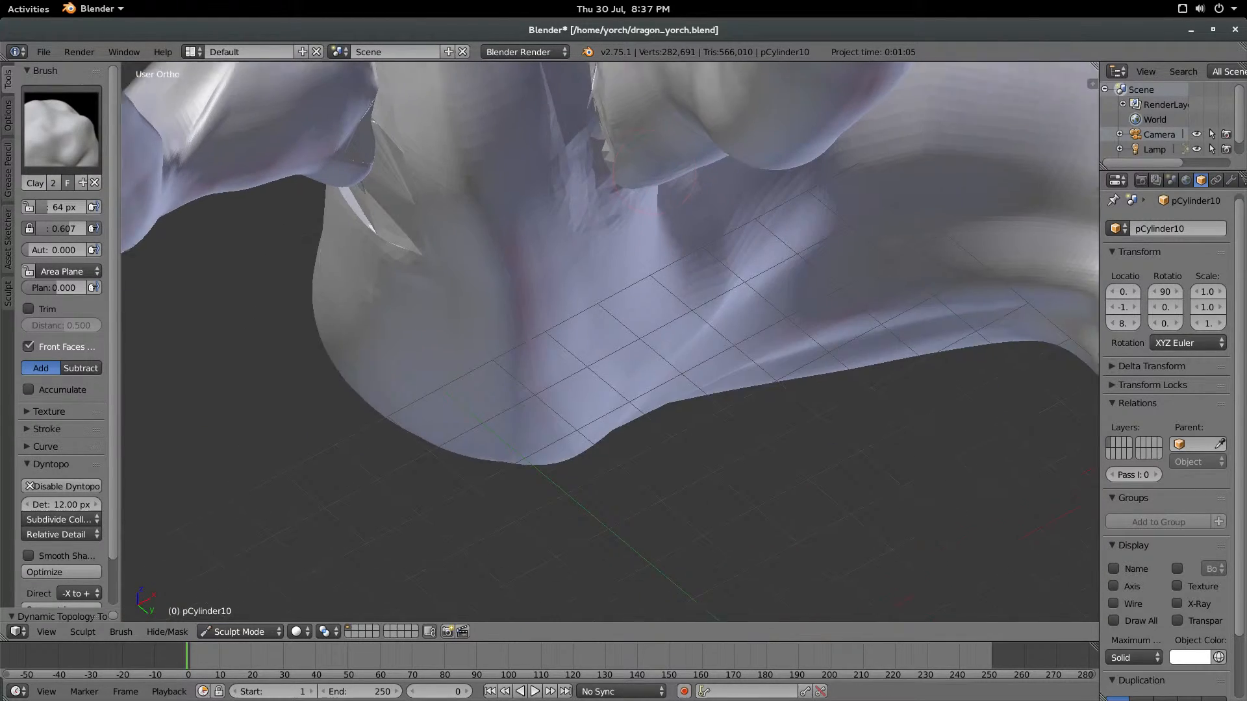
middle_click_drag(563, 143, 612, 310, "shift")
left_click_drag(612, 310, 608, 266)
middle_click_drag(611, 195, 571, 227)
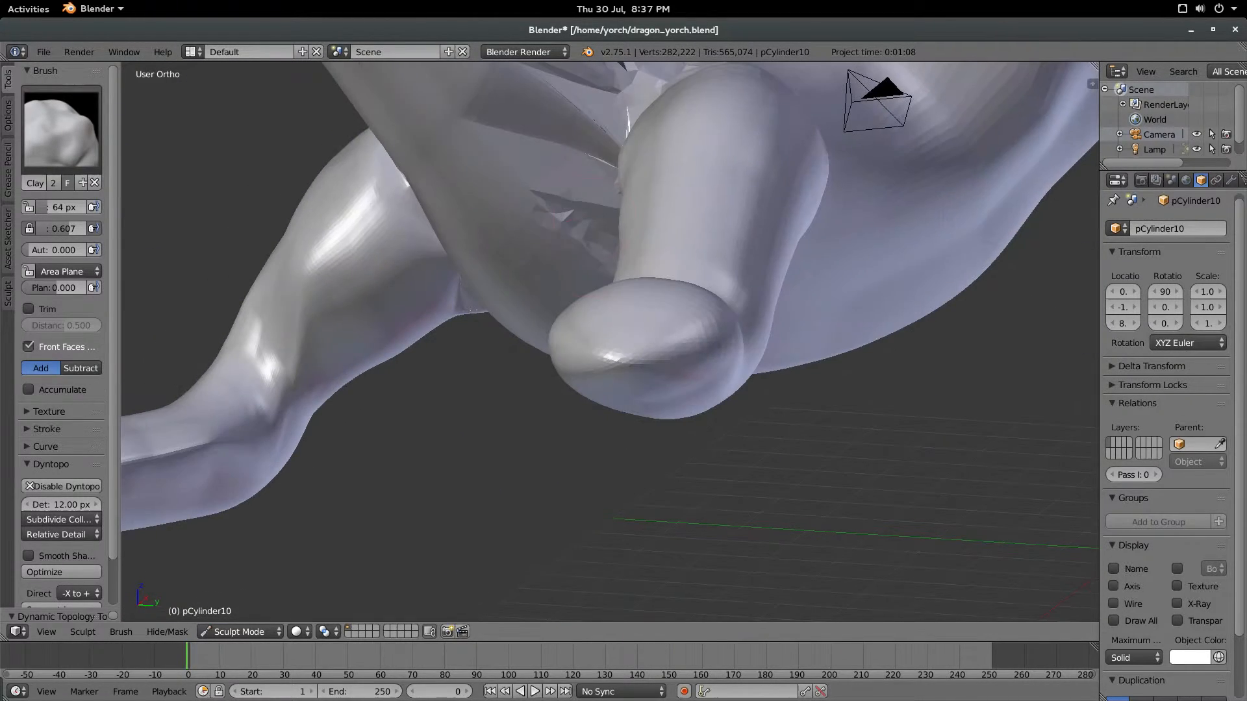
left_click_drag(575, 176, 570, 212)
middle_click_drag(569, 201, 569, 320, "shift")
left_click_drag(533, 266, 478, 211)
mouse_move(610, 195)
middle_mouse_down()
mouse_move(520, 267)
mouse_move(480, 324)
middle_mouse_up()
left_click_drag(507, 237, 470, 203)
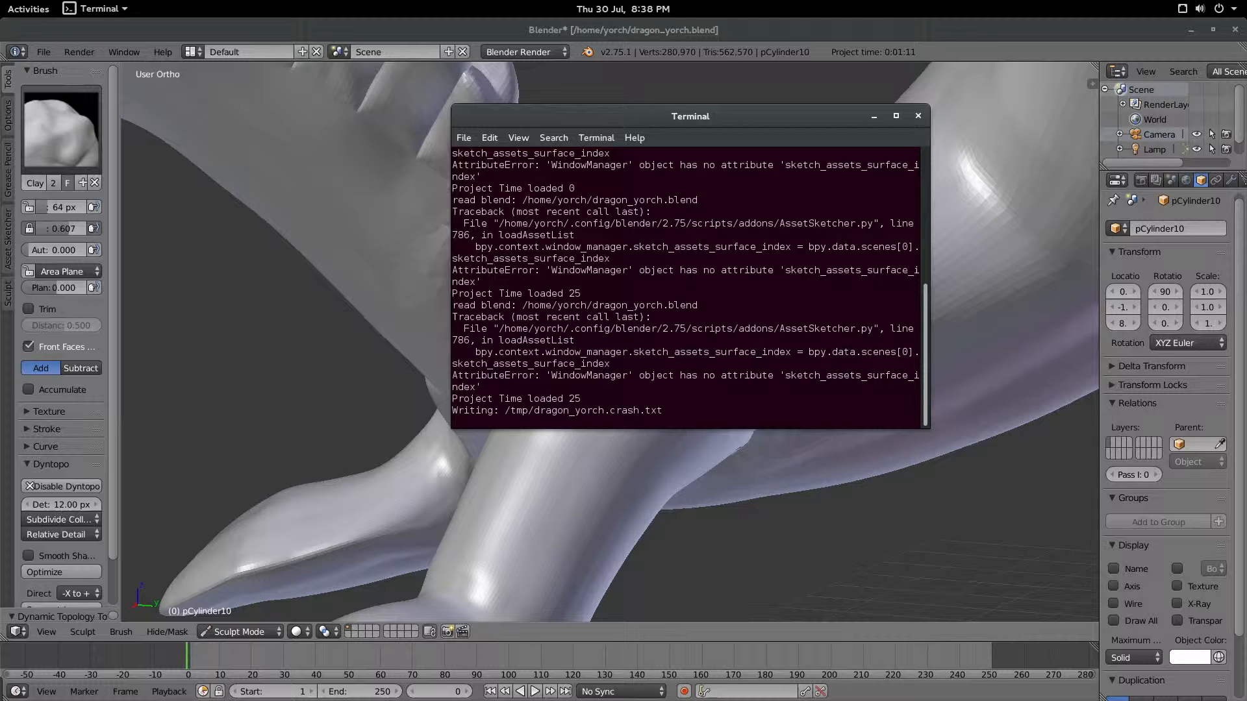
- Move the crashed session's terminal aside, switch to the desktop overview, and launch Blender again
left_click_drag(690, 117, 633, 103)
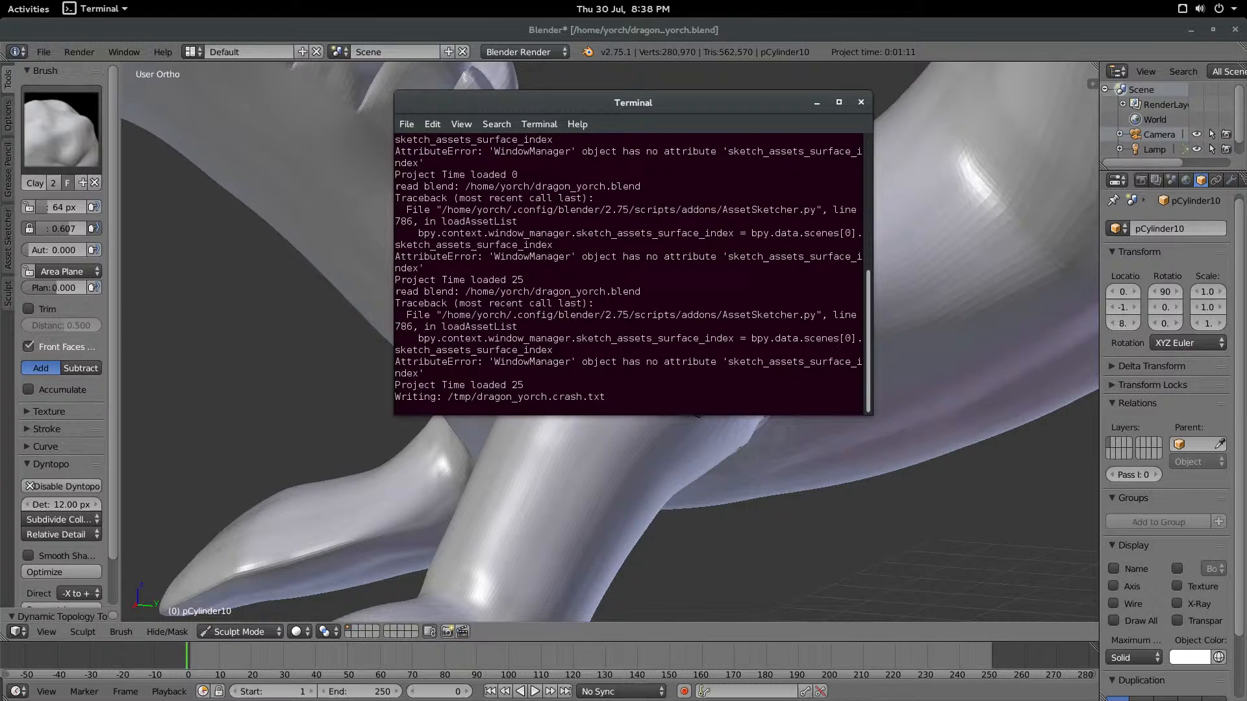
key("alt+Tab")
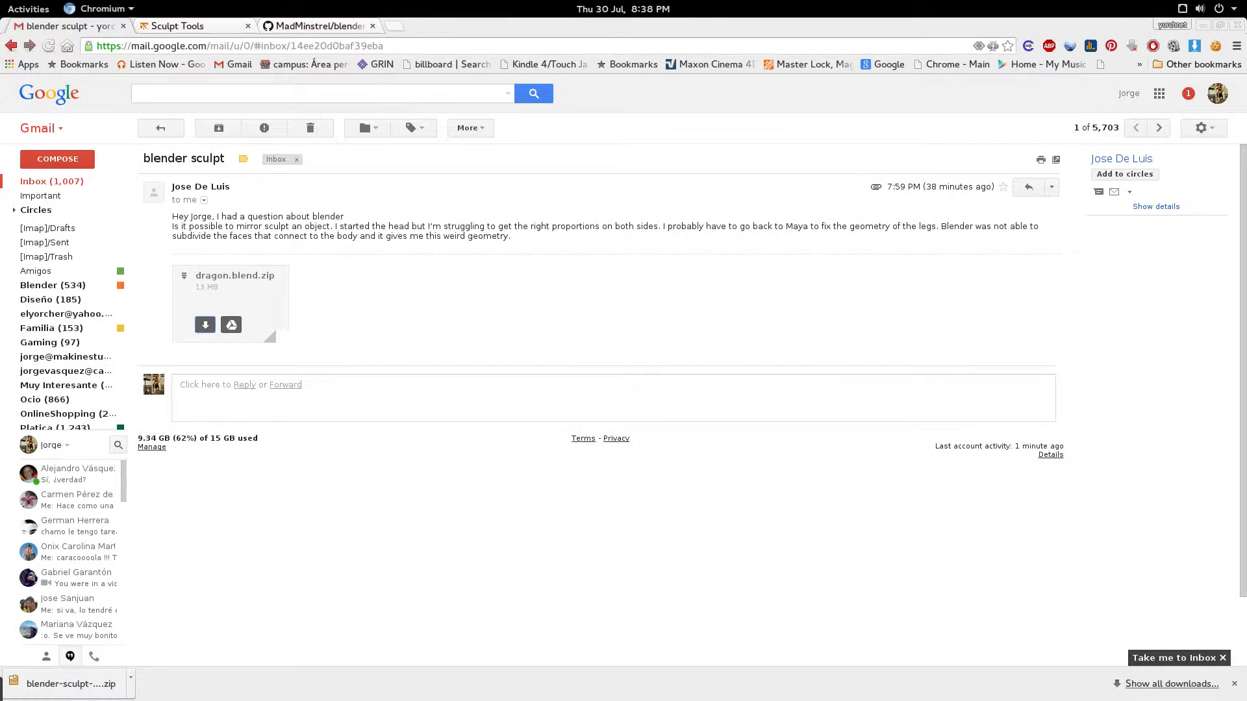
key("super")
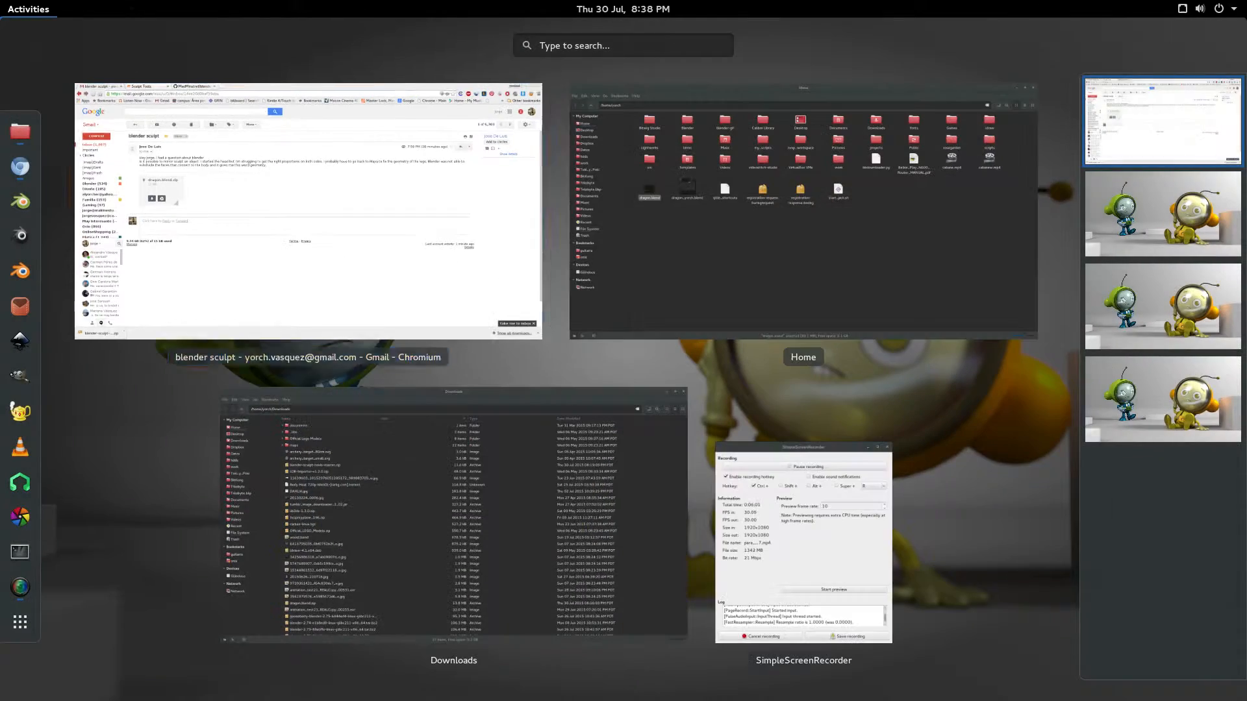
left_click(364, 118)
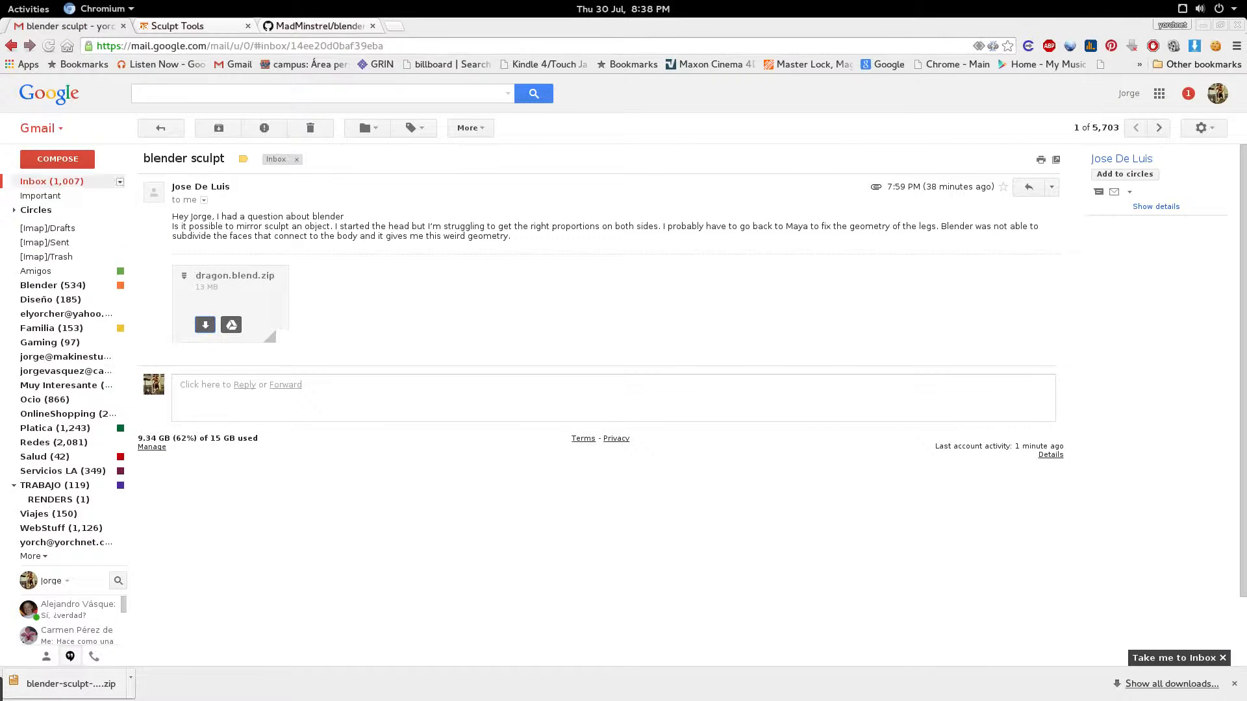
key("super")
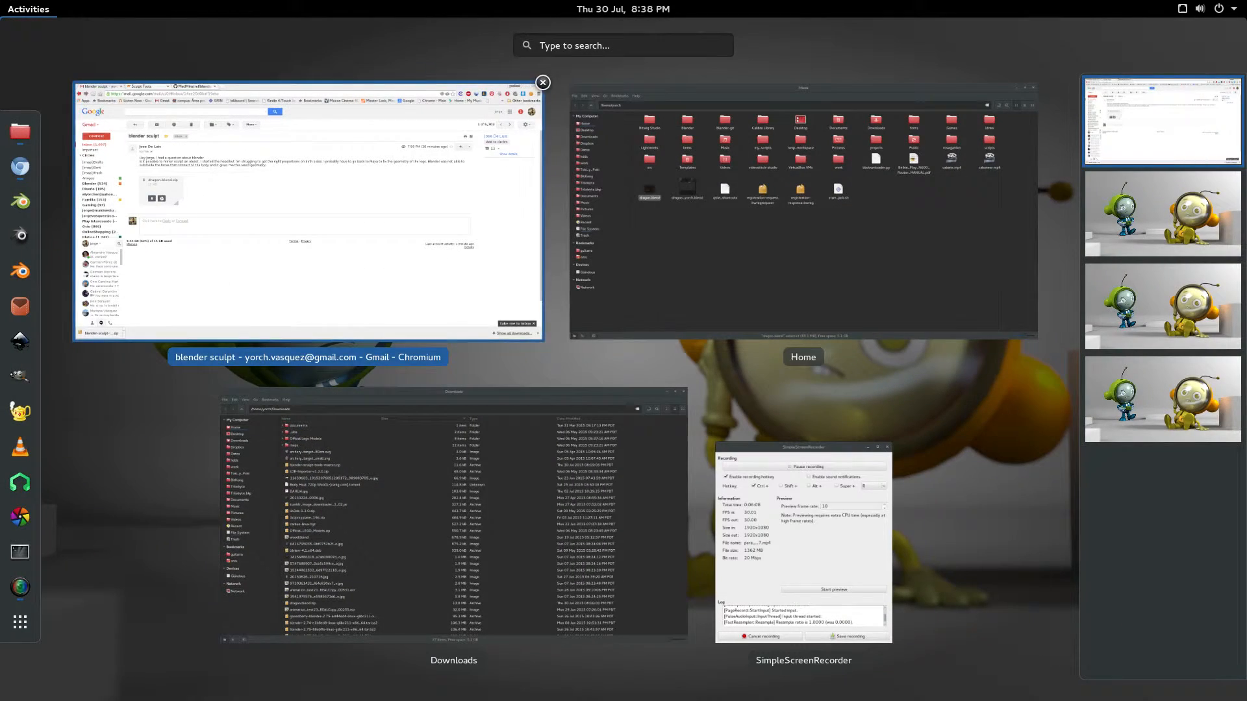
left_click(20, 205)
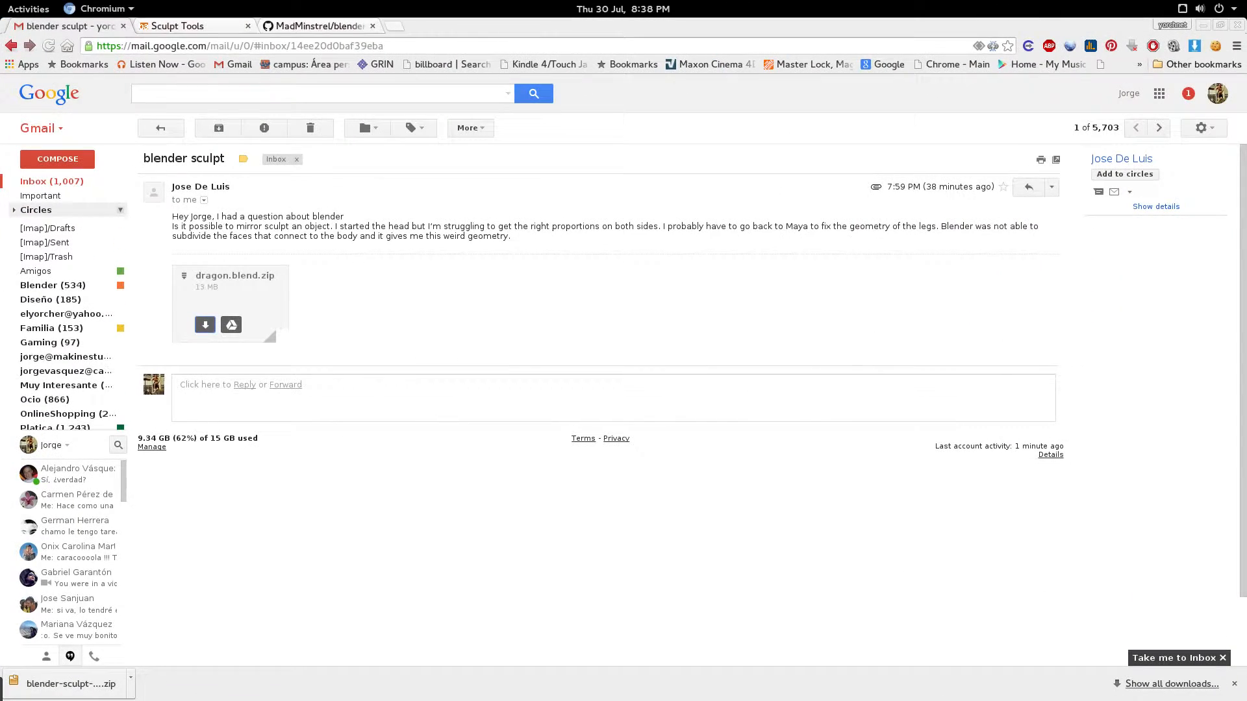
- Dismiss the extra terminal window, return to the new Blender session, and reopen the recent file dragon_yorch.blend
key("ctrl+alt+Down")
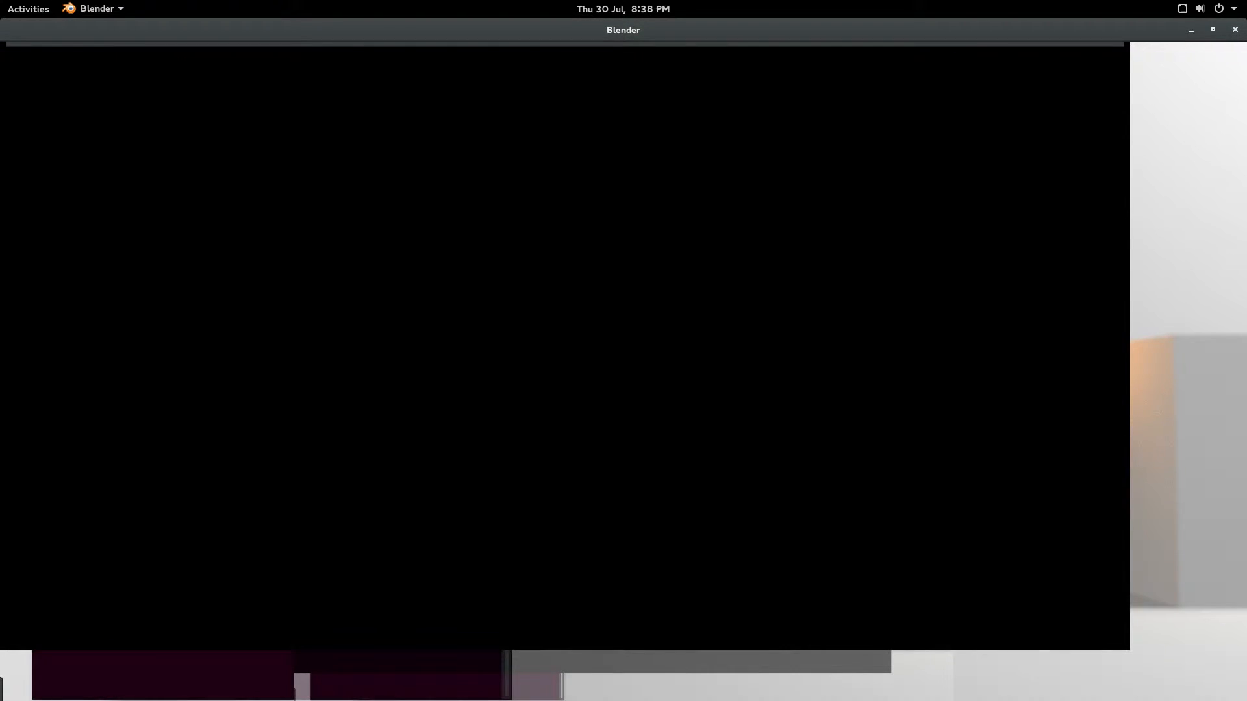
key("alt+Tab")
key("alt+Tab")
key("alt+Tab")
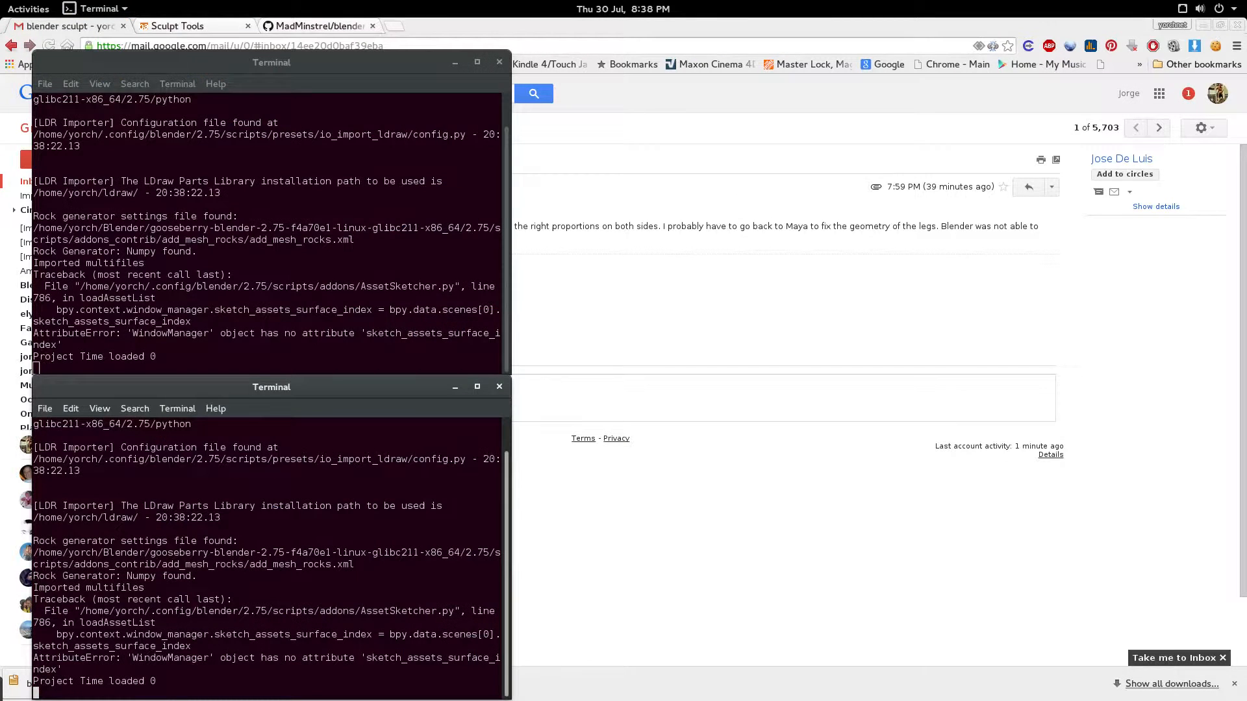
left_click(499, 62)
key("alt+Tab")
key("alt+Tab")
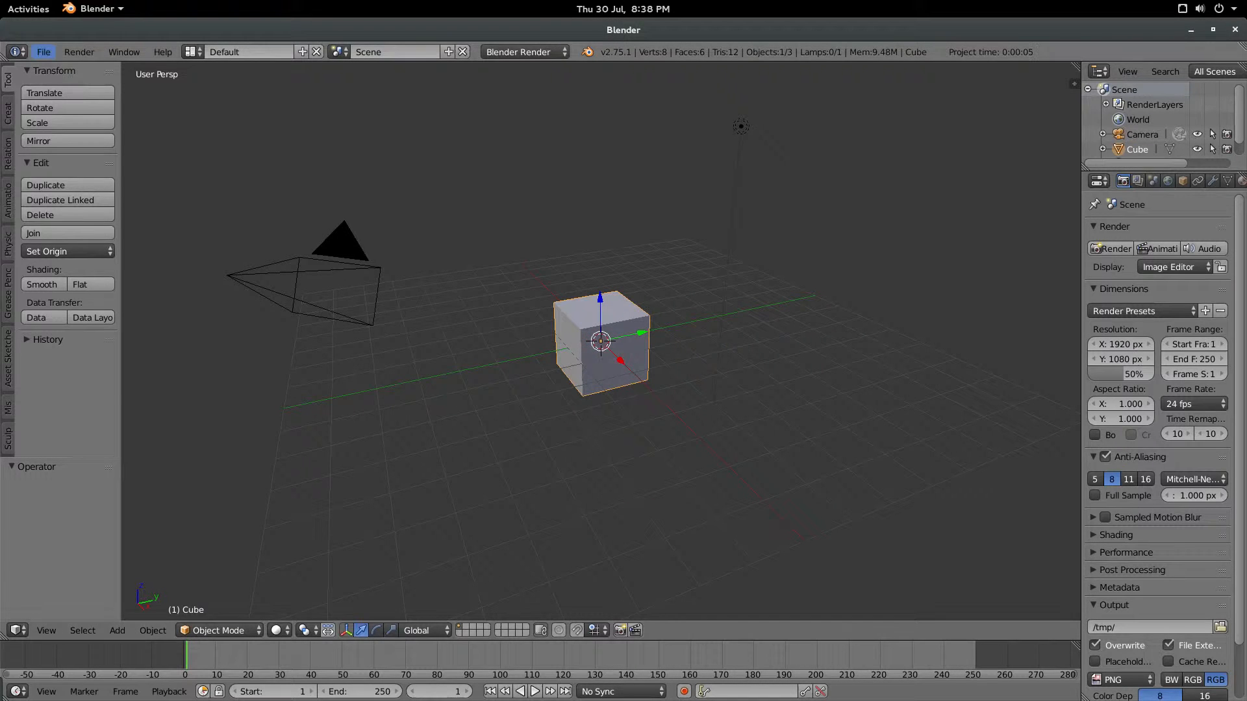
left_click(44, 51)
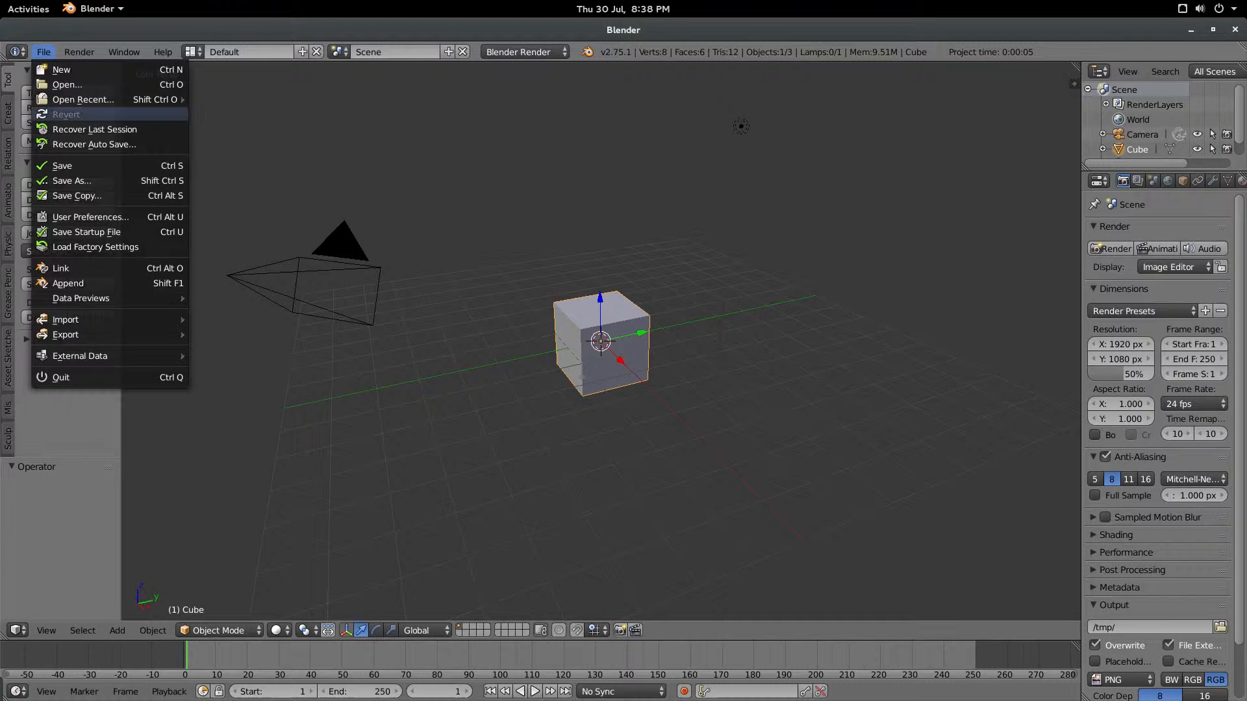
mouse_move(83, 100)
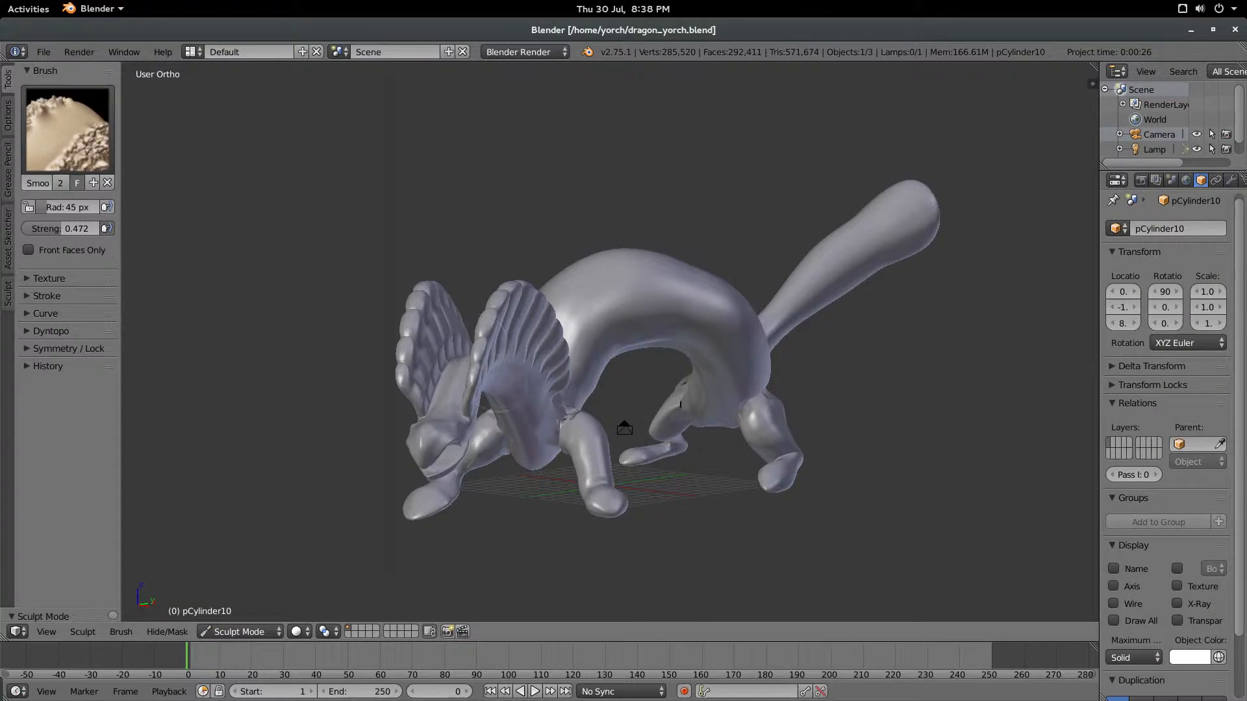
- Choose the Clay sculpt brush and enable Dyntopo on the dragon mesh, accepting the loss of vertex data
middle_click_drag(507, 422, 441, 426)
scroll(535, 471, "up", 5)
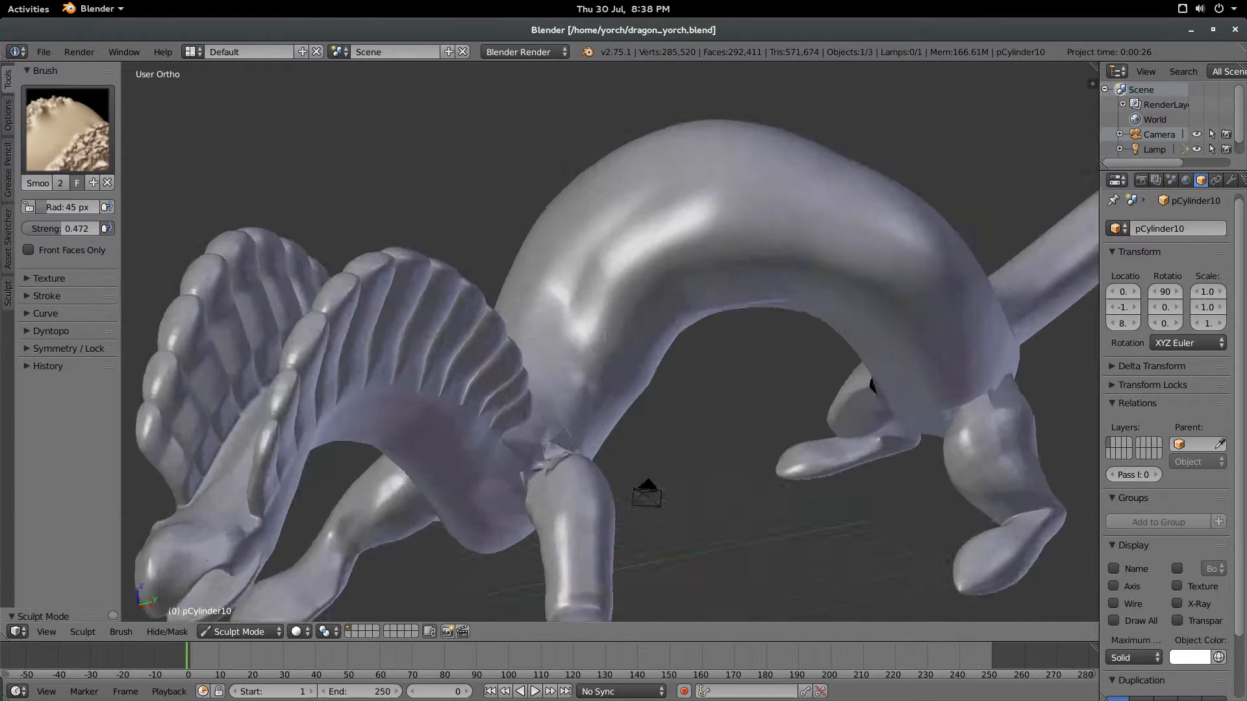
mouse_move(629, 271)
middle_mouse_down("shift")
mouse_move(688, 84)
mouse_move(704, 91)
middle_mouse_up("shift")
middle_click_drag(650, 228, 546, 351, "shift")
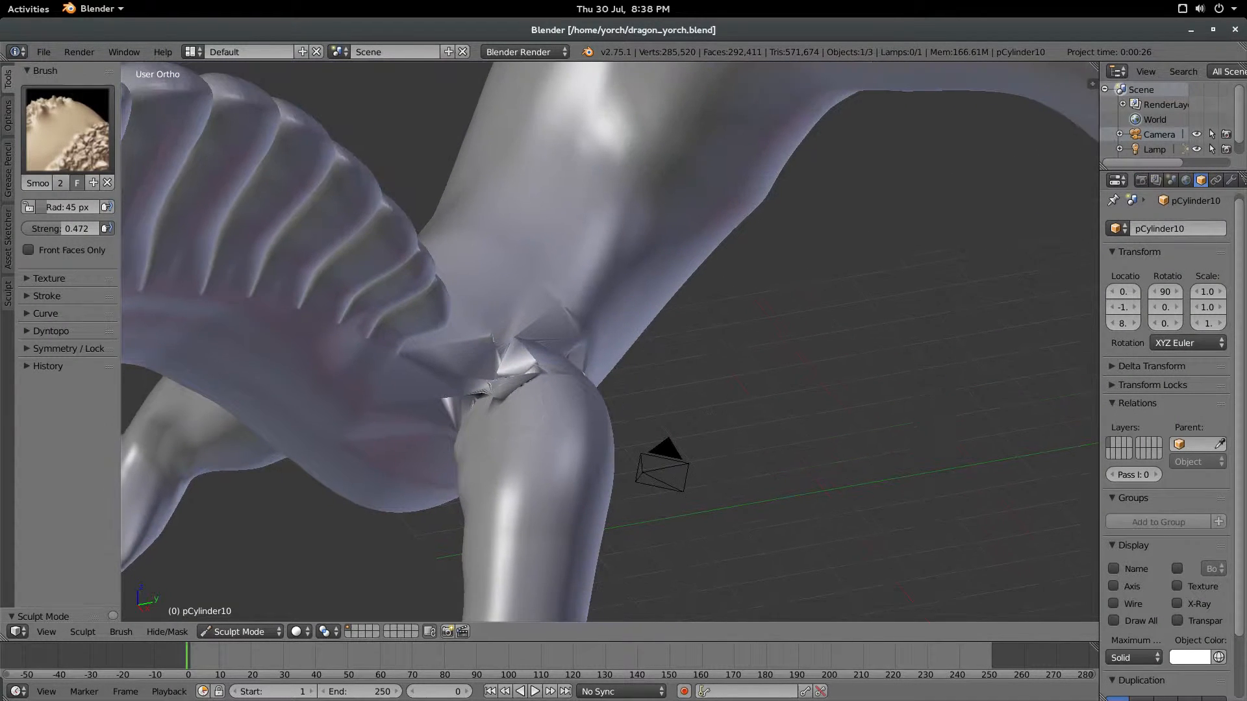
left_click(68, 130)
left_click(113, 211)
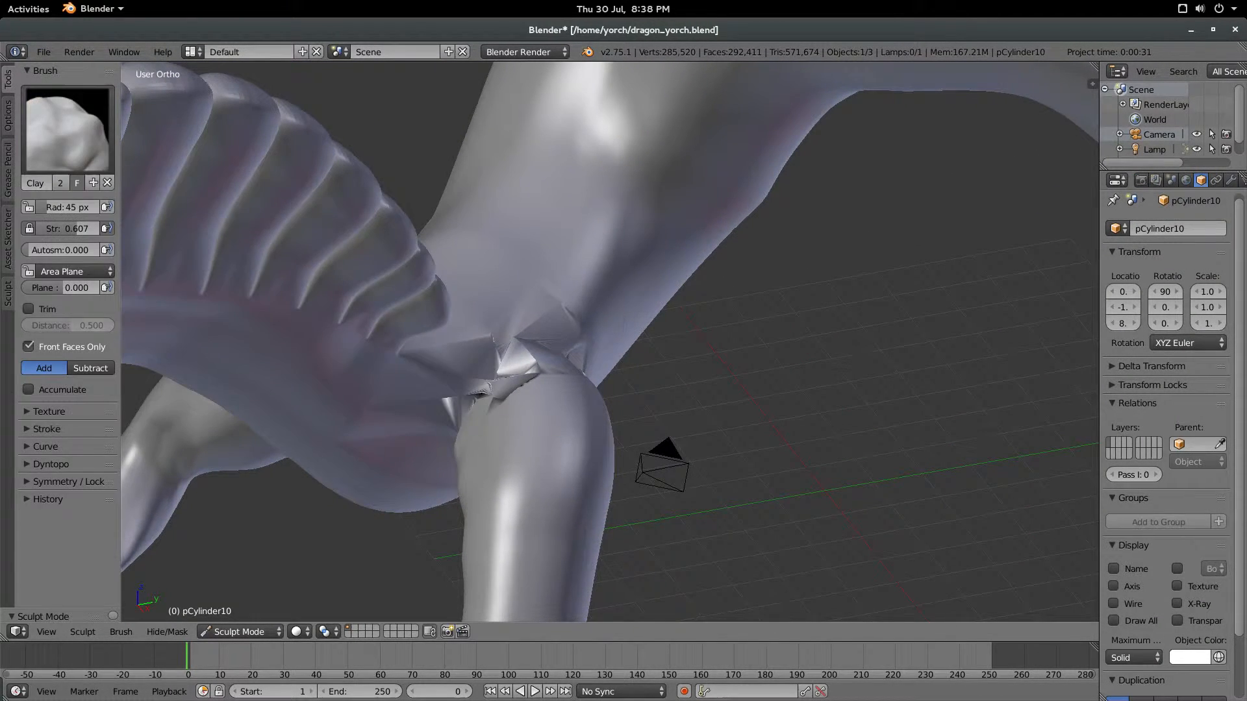
left_click(51, 464)
left_click(61, 485)
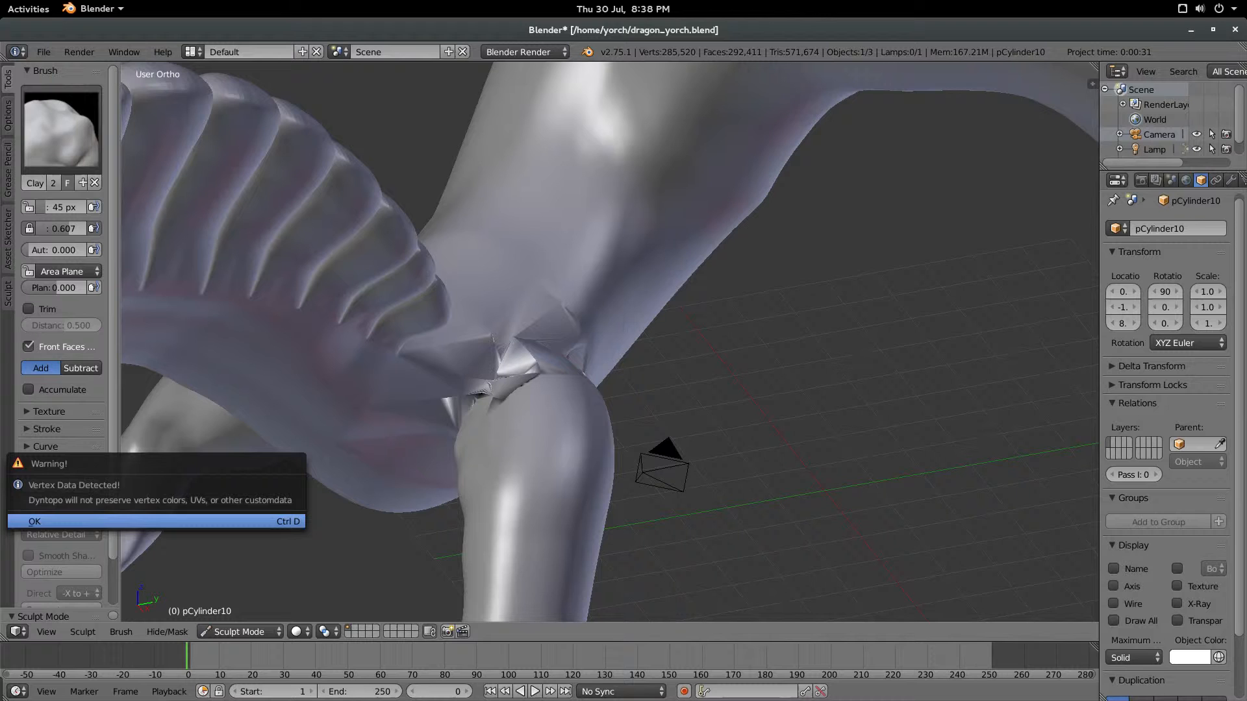
key("Return")
- Sculpt with Clay over the jagged faces on the upper and outer side of the front leg joint
mouse_move(530, 305)
left_mouse_down()
mouse_move(483, 378)
mouse_move(448, 369)
mouse_move(430, 399)
left_mouse_up()
middle_click_drag(387, 399, 624, 285)
mouse_move(643, 292)
left_mouse_down()
mouse_move(600, 279)
mouse_move(782, 377)
mouse_move(763, 399)
left_mouse_up()
middle_click_drag(812, 367, 835, 455)
left_click_drag(835, 455, 874, 441)
middle_click_drag(873, 441, 805, 377)
- Sculpt the broken faces on the underside of the joint between the front leg and the body
left_click_drag(662, 341, 614, 279)
middle_click_drag(614, 280, 624, 162)
mouse_move(688, 415)
left_mouse_down()
mouse_move(617, 487)
mouse_move(607, 477)
left_mouse_up()
middle_click_drag(607, 478, 643, 422)
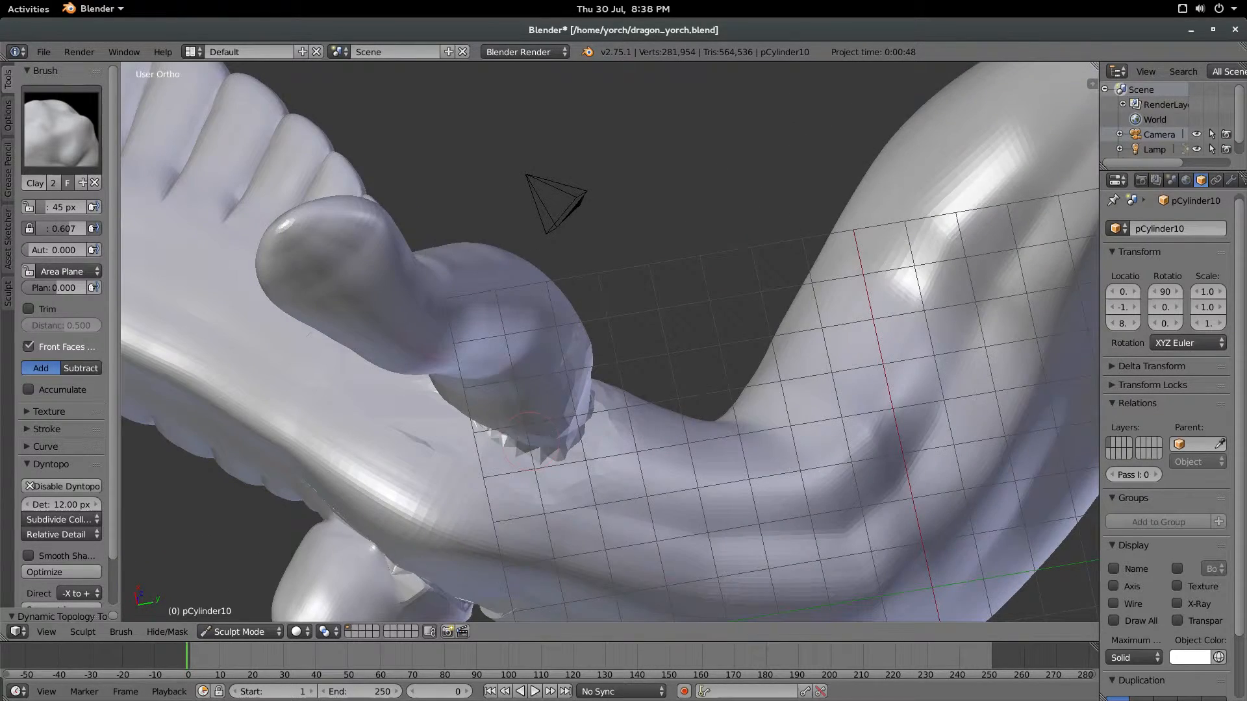
left_click_drag(529, 432, 520, 441)
middle_click_drag(520, 442, 714, 304)
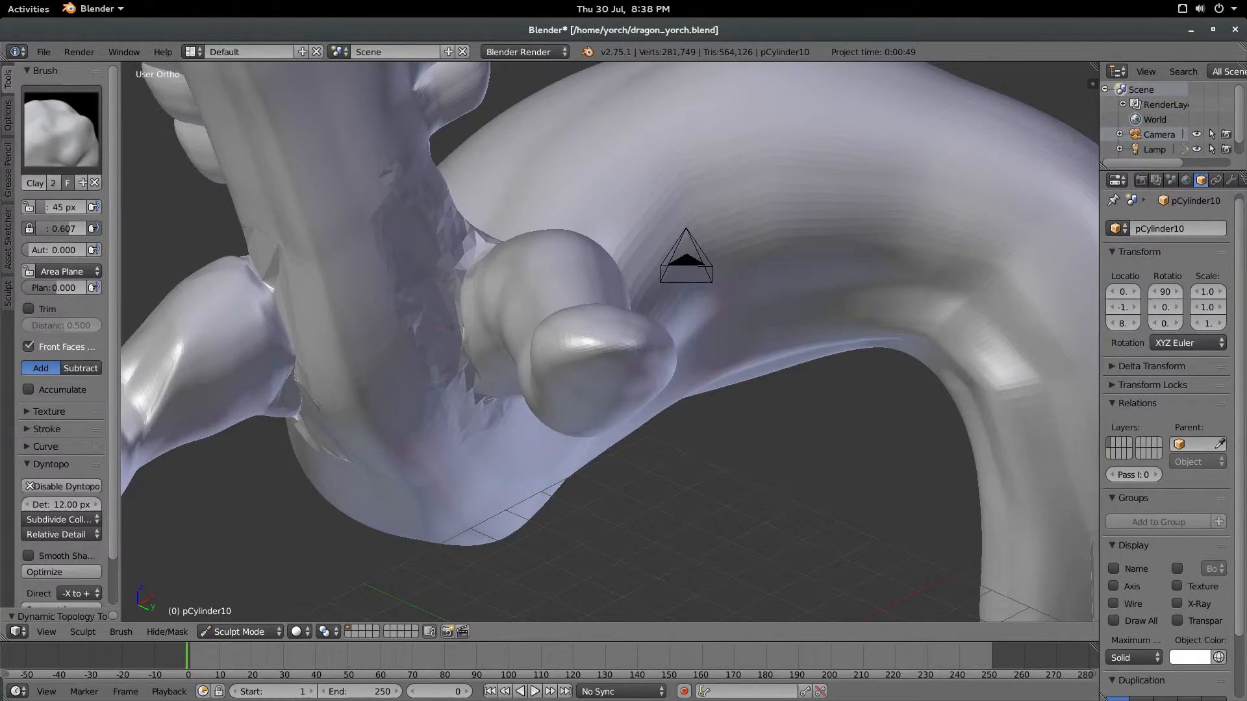
- Rebuild the broken faces on the neck side of the front leg joint and over the shoulder with Clay strokes
left_click_drag(714, 304, 708, 306)
middle_click_drag(708, 307, 375, 310)
left_click_drag(435, 302, 399, 325)
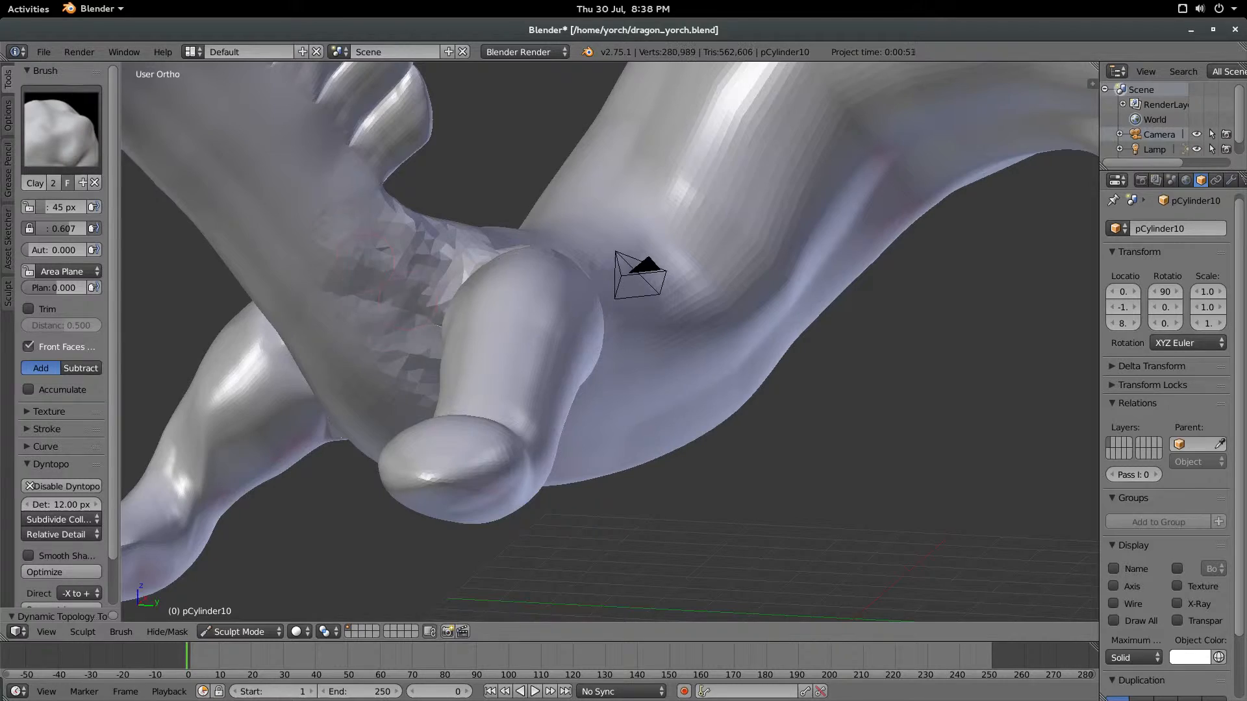
mouse_move(400, 325)
middle_mouse_down()
mouse_move(547, 269)
mouse_move(588, 289)
mouse_move(636, 273)
middle_mouse_up()
middle_click_drag(493, 273, 441, 312)
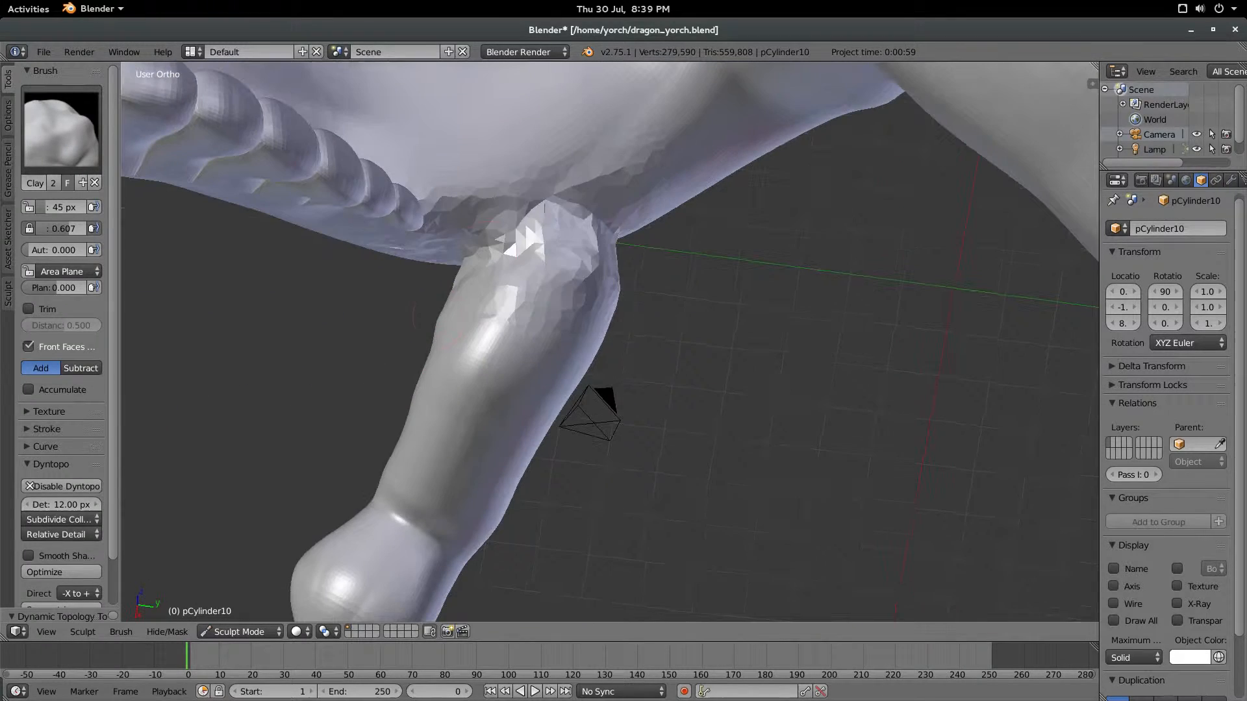
- Sculpt over the rough faces at the back and underside of the front leg joint to close the seam
middle_click_drag(519, 260, 429, 286)
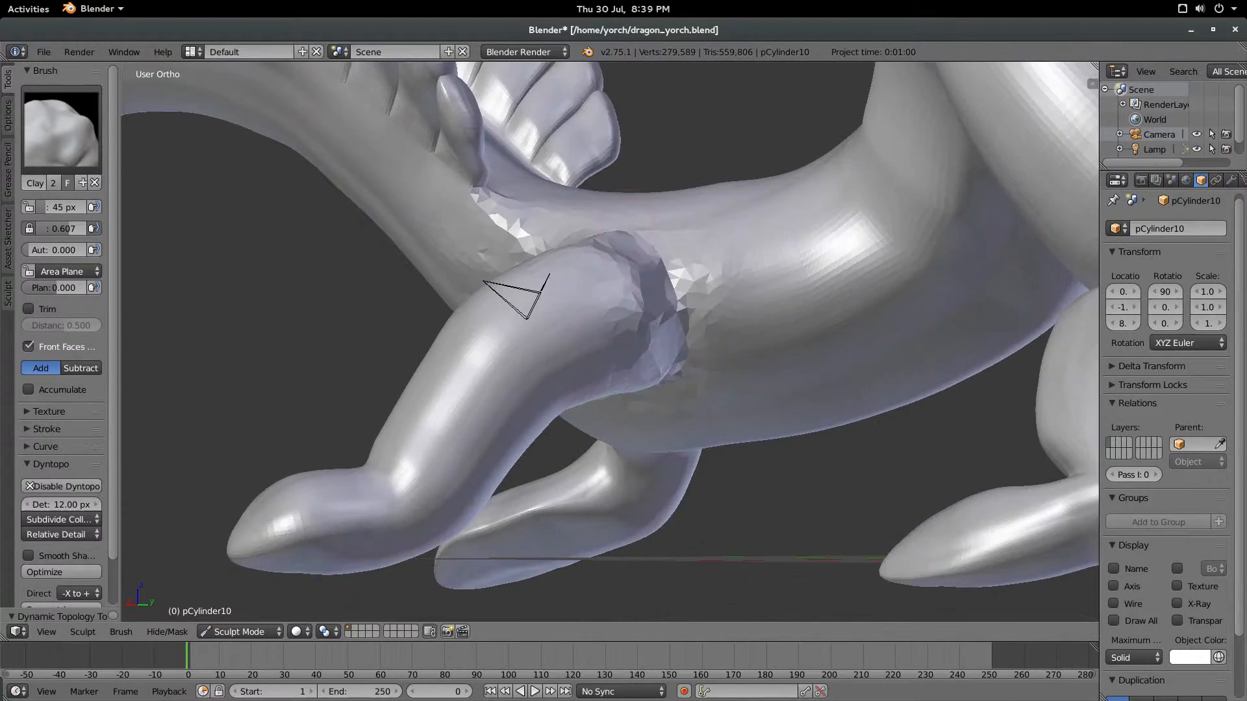
left_click_drag(662, 260, 688, 318)
middle_click_drag(682, 325, 643, 241)
left_click_drag(620, 468, 666, 408)
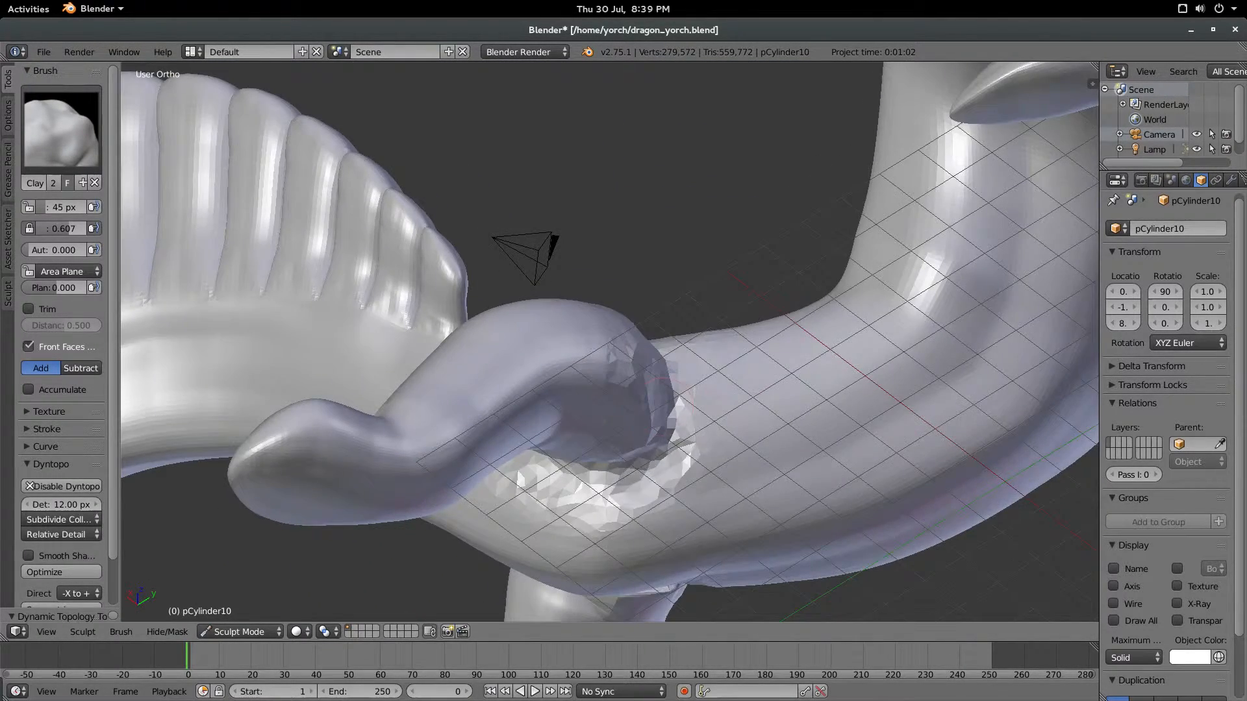
- Switch to the Flatten brush and even out the rough faces between the front leg and the neck
middle_click_drag(711, 360, 656, 298)
scroll(610, 342, "down", 4)
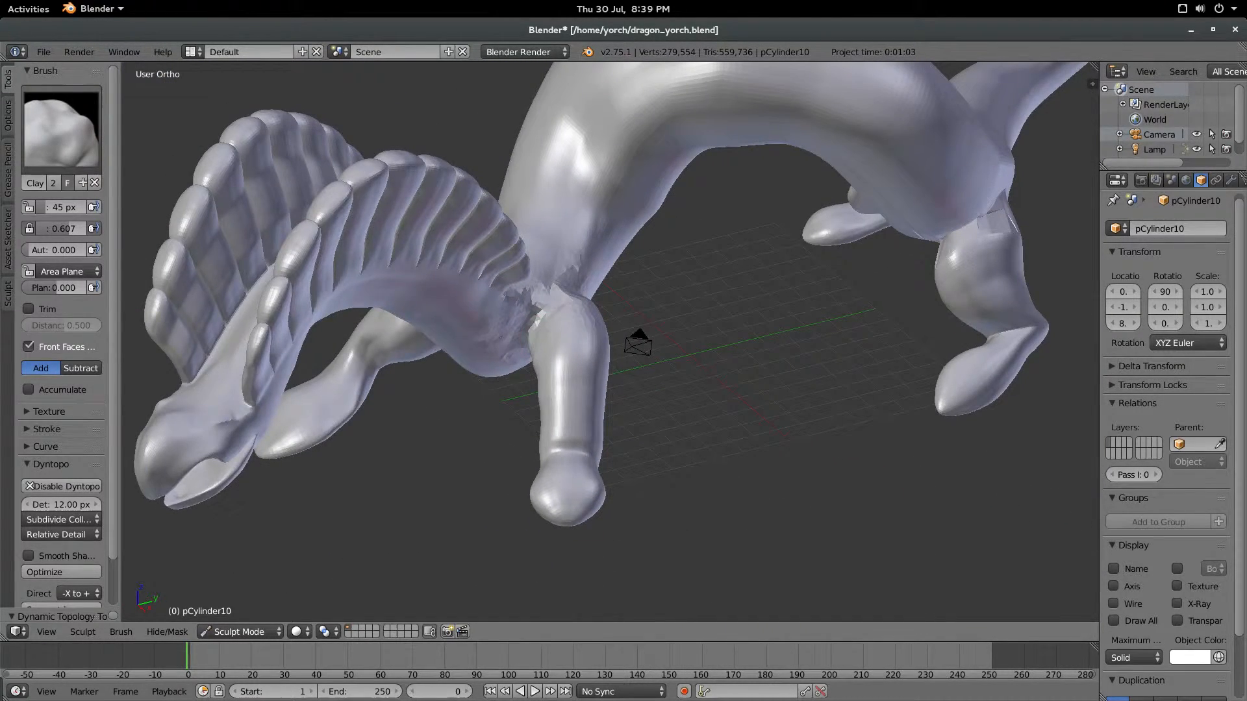
left_click(61, 130)
left_click(352, 211)
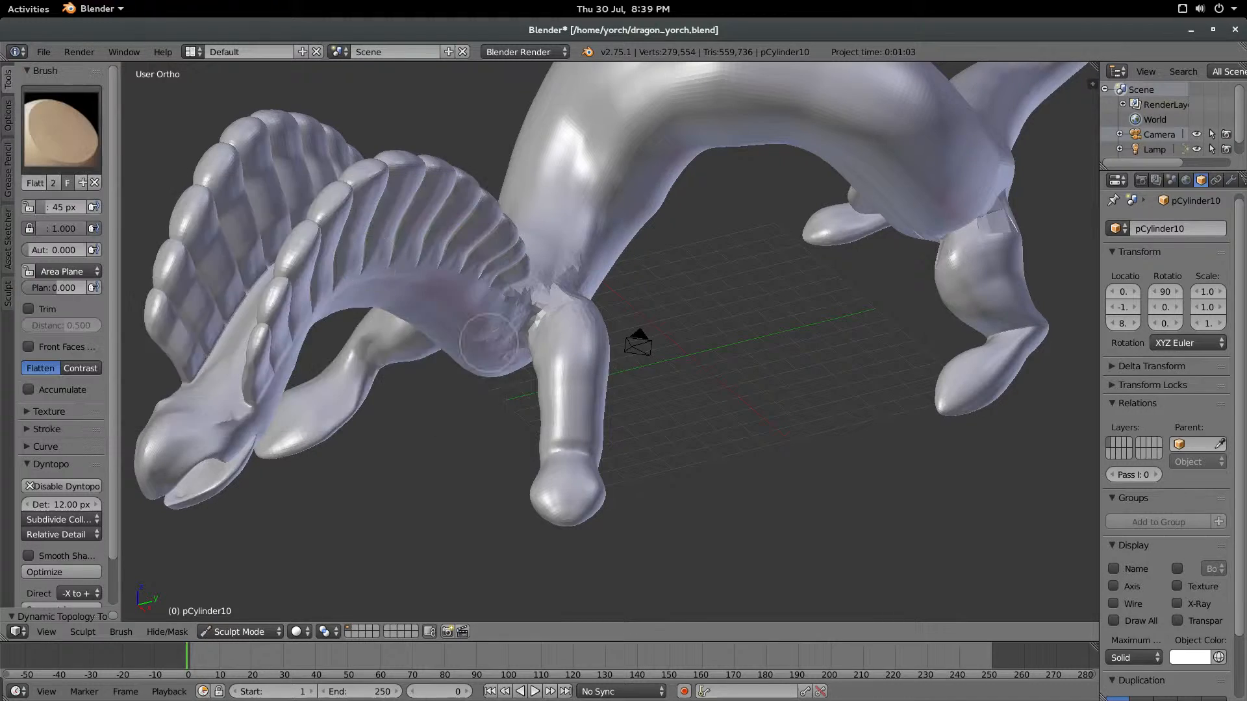
scroll(488, 343, "up", 4)
middle_click_drag(488, 343, 558, 431, "shift")
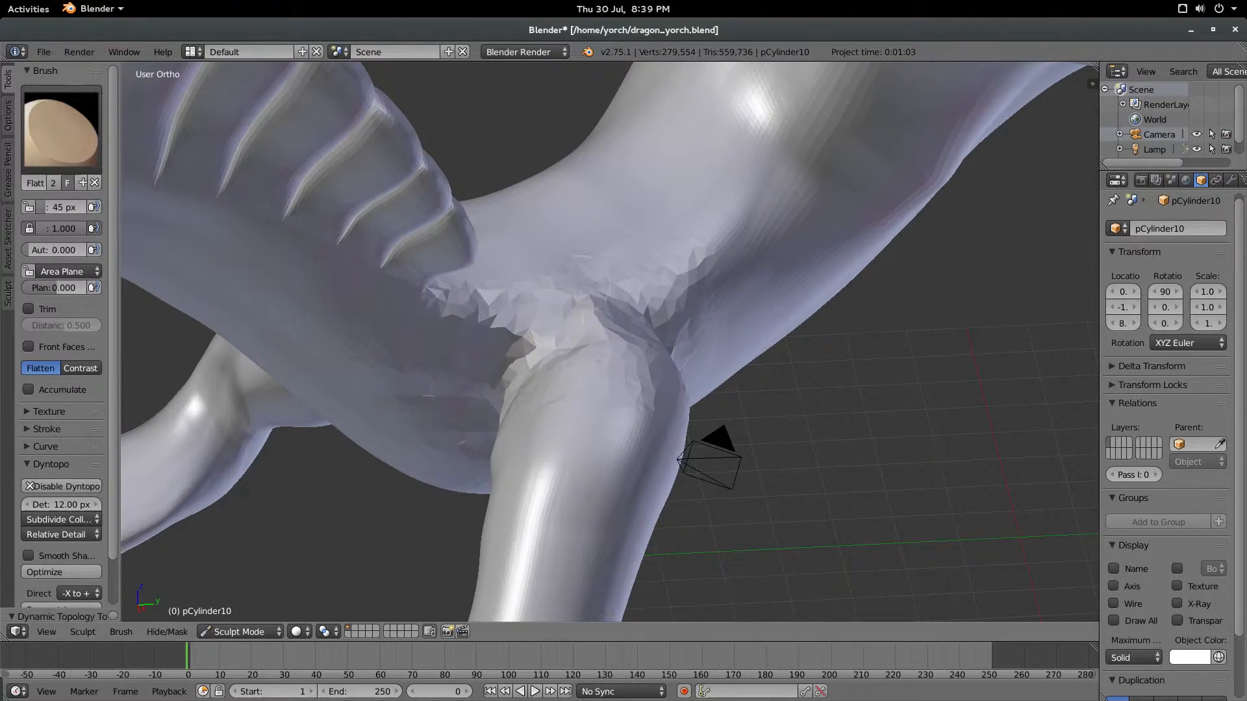
middle_click_drag(269, 355, 365, 301)
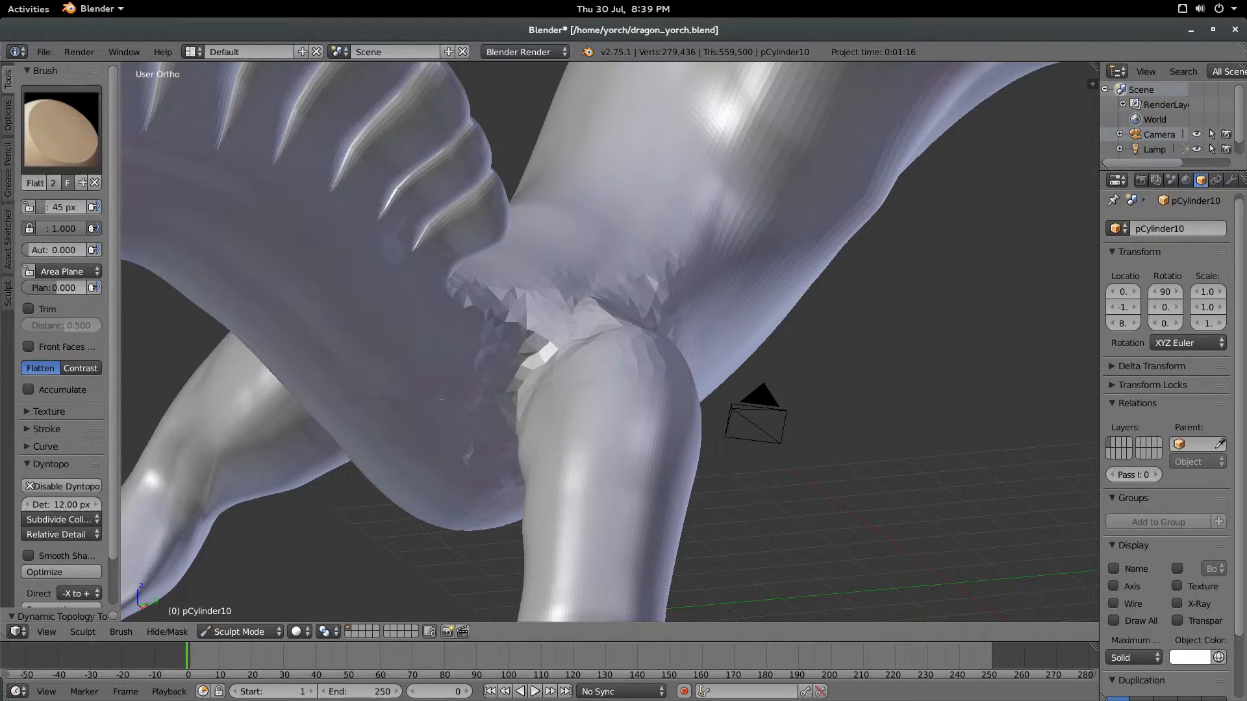
- Keep the Flatten brush and set the Dyntopo detail size to 6 px
scroll(65, 468, "down", 3)
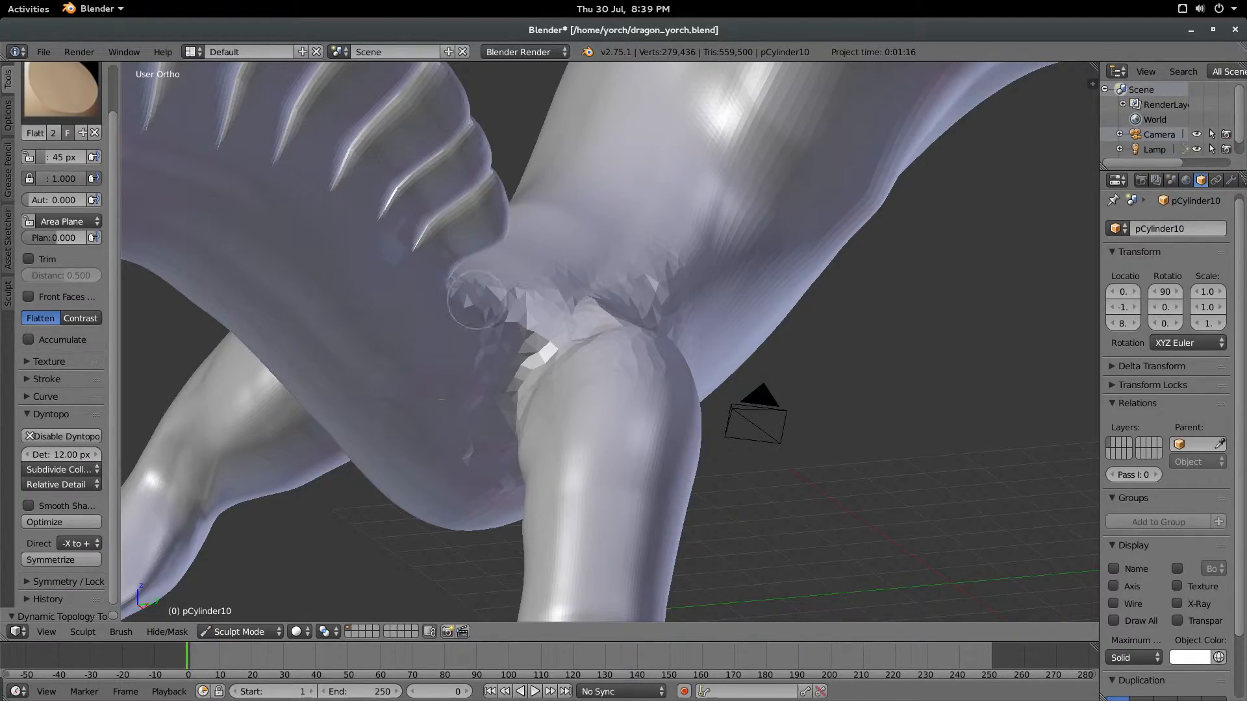
mouse_move(483, 252)
middle_mouse_down()
mouse_move(580, 368)
mouse_move(604, 337)
mouse_move(405, 361)
mouse_move(195, 325)
middle_mouse_up()
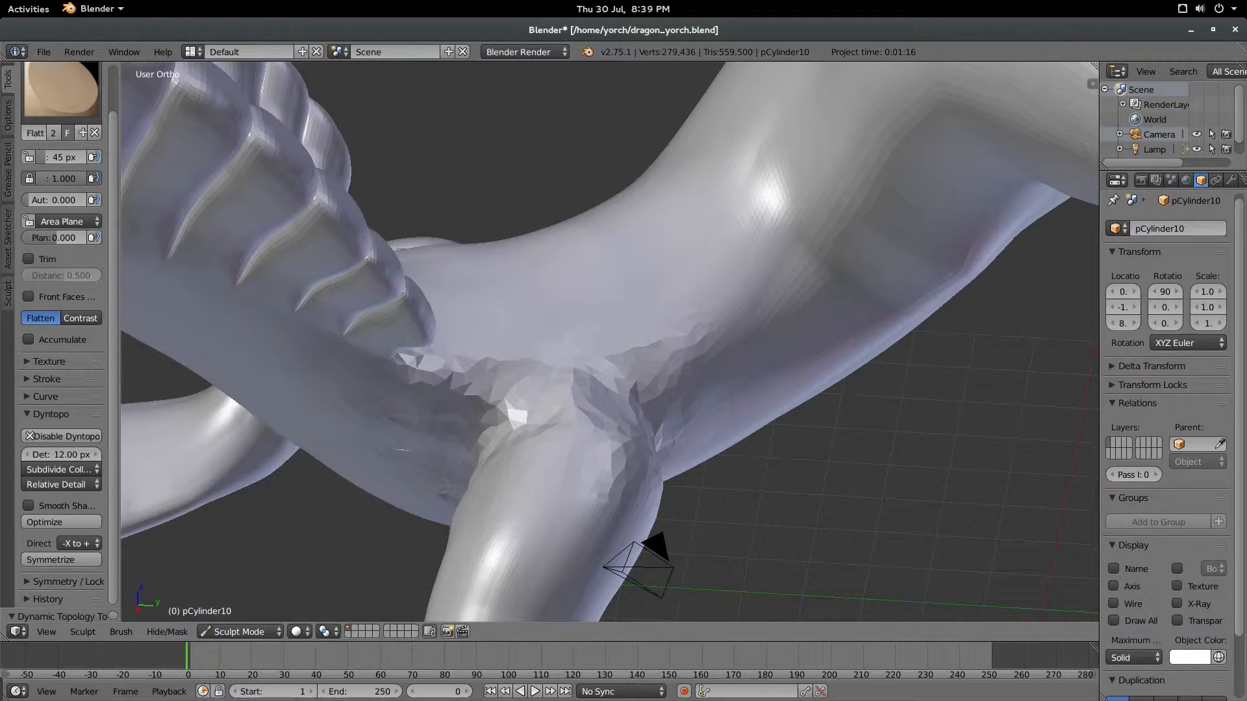
left_click(61, 89)
left_click(351, 177)
left_click(62, 456)
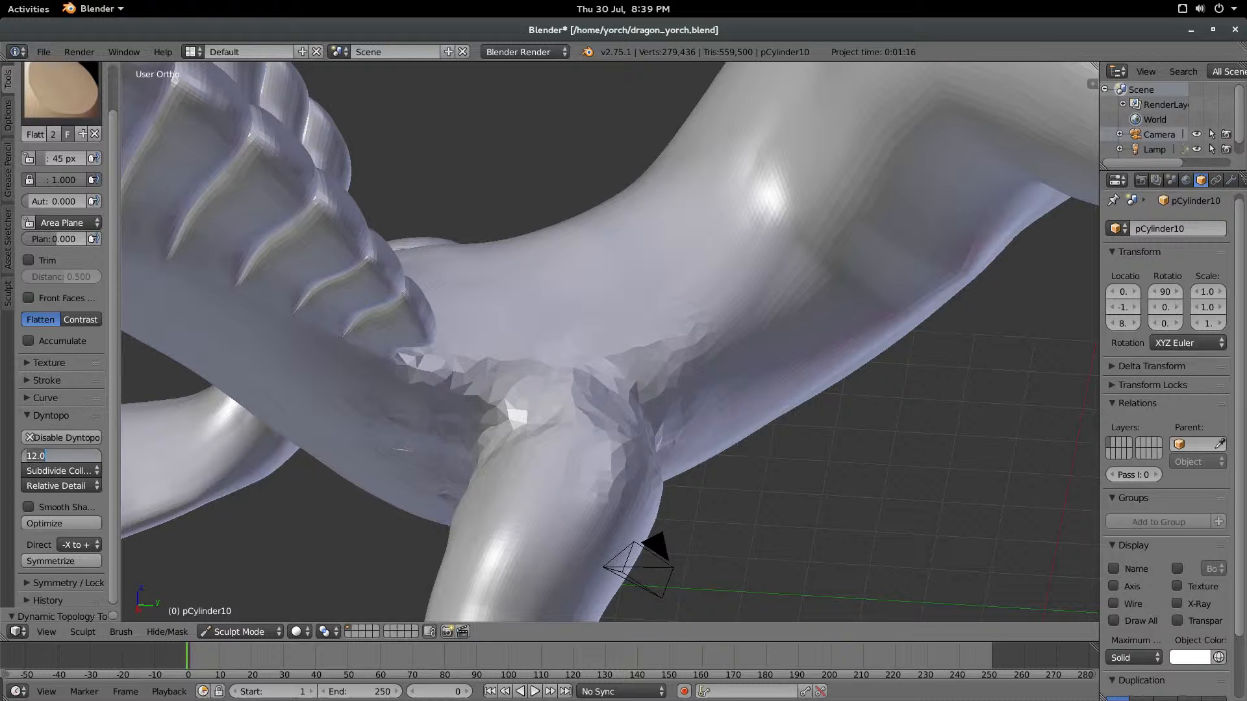
type("6")
key("Return")
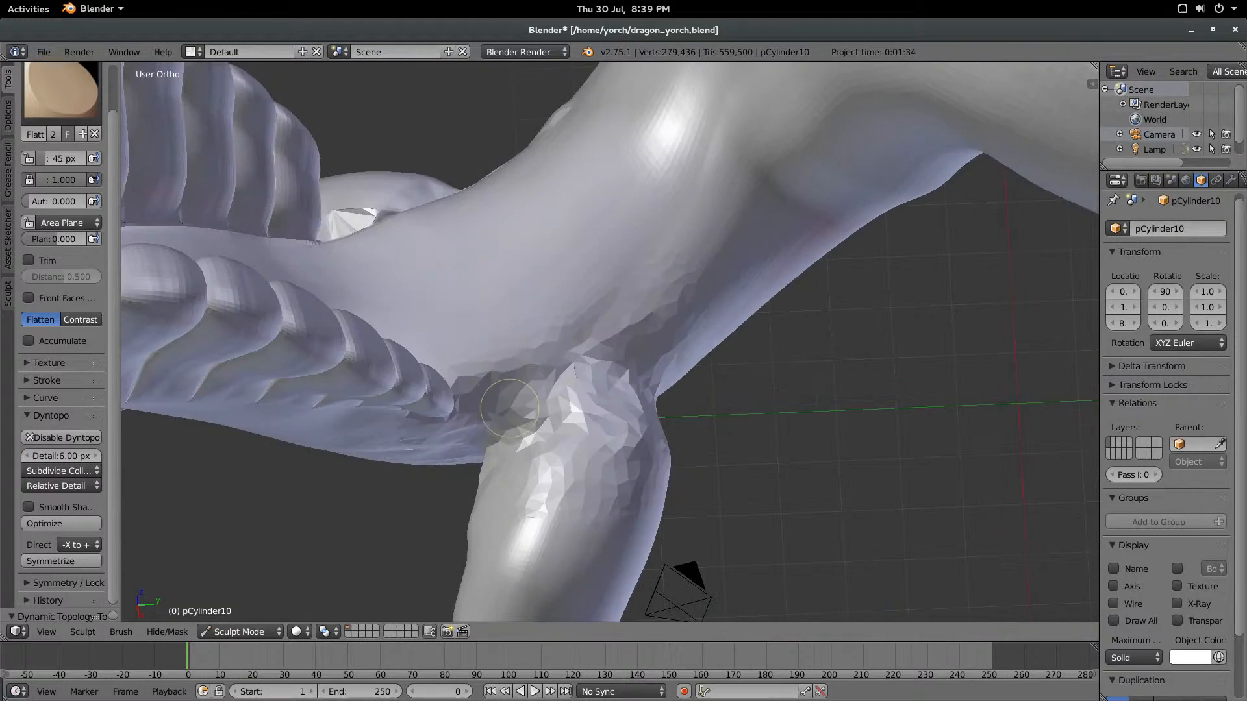
- Flatten the coarse faces on top of the shoulder and the upper front leg at the finer detail
left_click_drag(523, 444, 599, 370)
middle_click_drag(588, 390, 597, 364)
left_click_drag(581, 412, 516, 449)
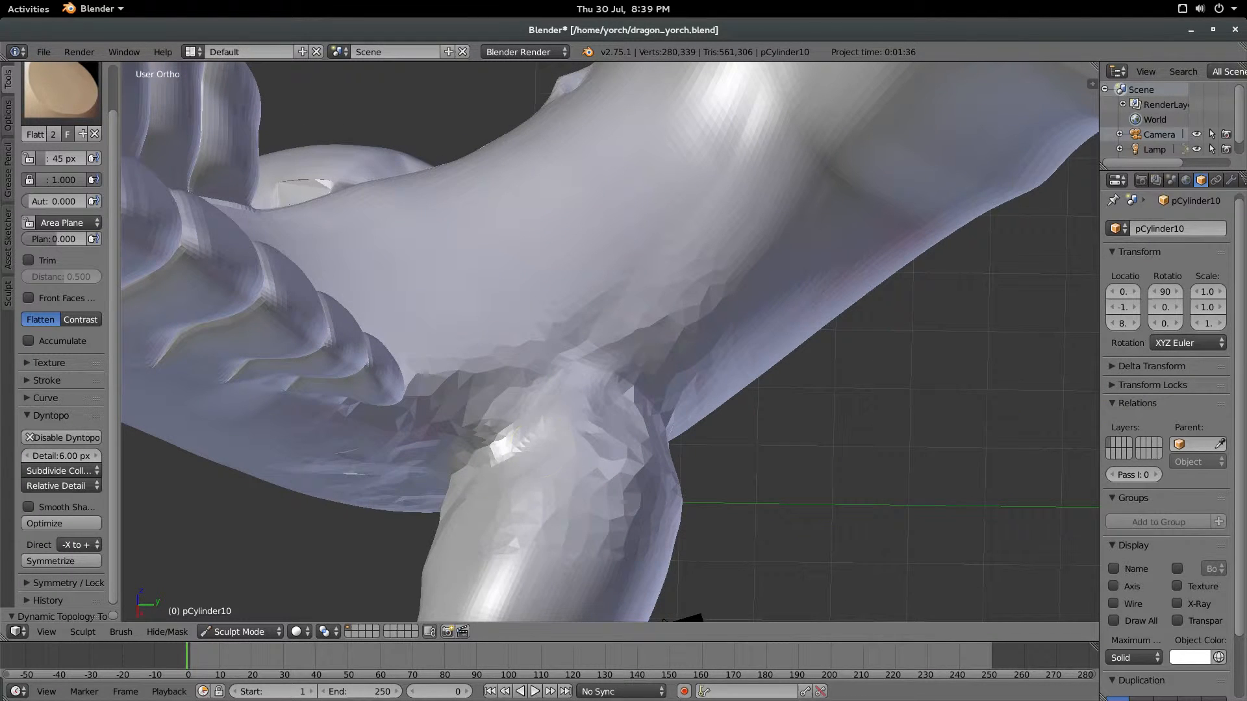
left_click_drag(531, 507, 501, 556)
- Flatten the jagged faces on the outer and rear side of the front leg joint
middle_click_drag(501, 555, 436, 419)
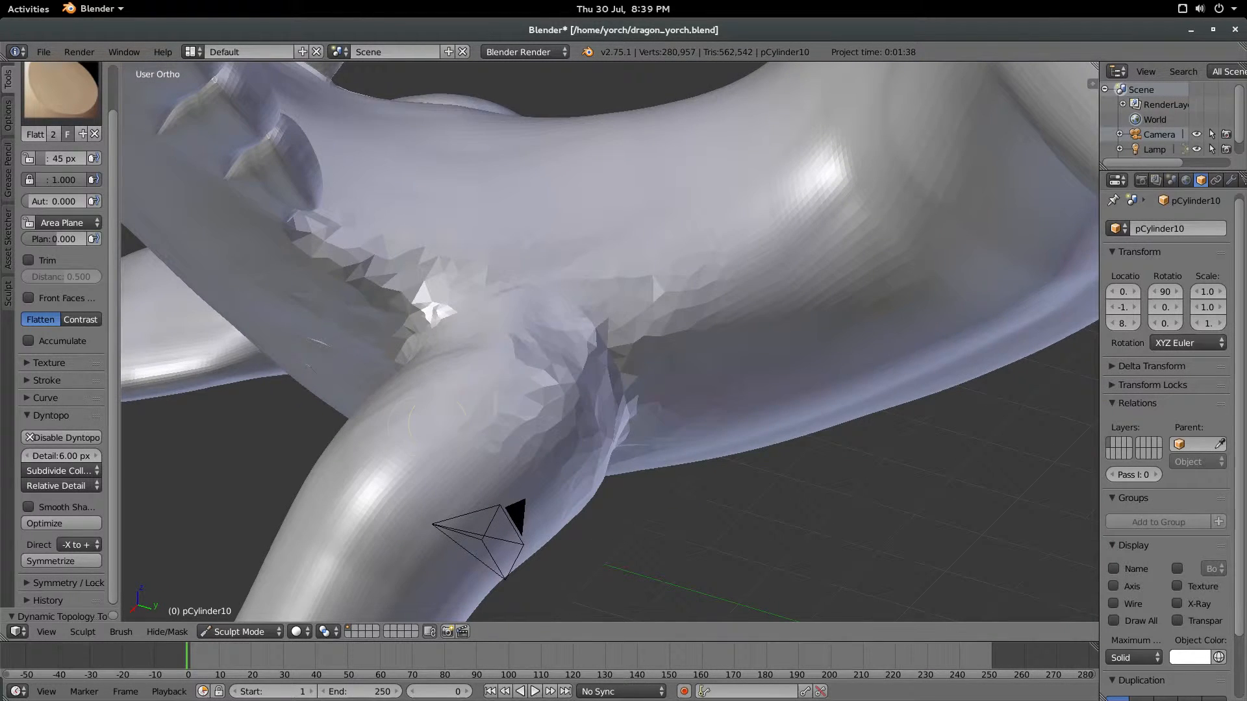
left_click_drag(552, 390, 516, 422)
middle_click_drag(461, 465, 439, 432)
mouse_move(575, 422)
left_mouse_down()
mouse_move(540, 462)
mouse_move(575, 450)
mouse_move(605, 399)
mouse_move(614, 455)
mouse_move(601, 494)
left_mouse_up()
middle_click_drag(601, 493, 574, 422)
left_click_drag(574, 423, 604, 393)
- Flatten the jagged faces on the rear of the joint where the front leg meets the belly
middle_click_drag(605, 393, 518, 419)
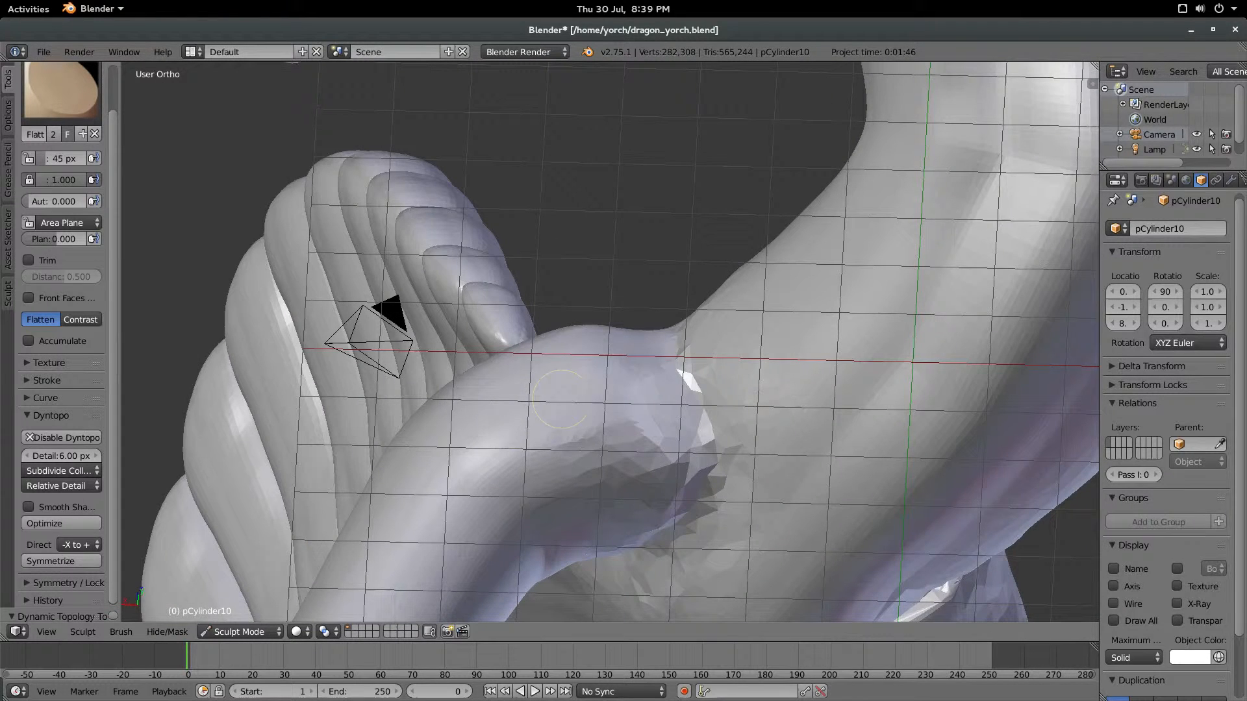
mouse_move(564, 413)
left_mouse_down()
mouse_move(557, 455)
mouse_move(576, 474)
mouse_move(631, 419)
left_mouse_up()
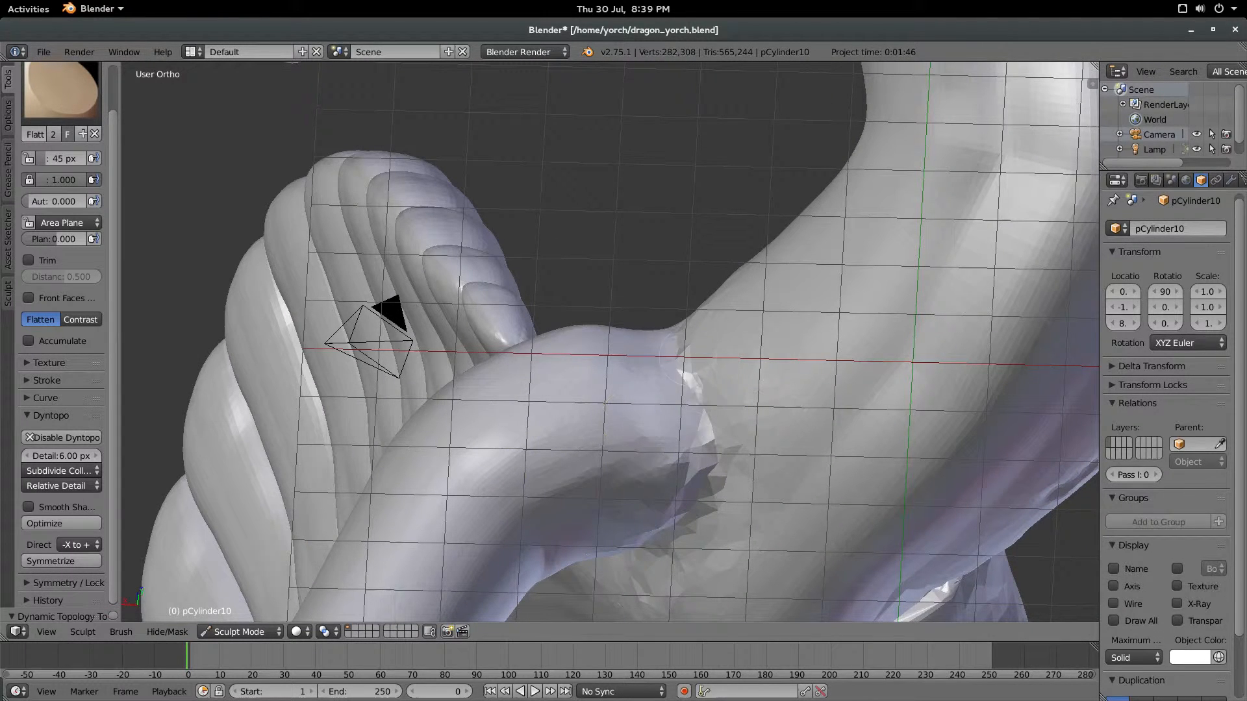
left_click_drag(692, 374, 715, 487)
- Flatten the rough seam between the inner underside of the front leg and the chest
middle_click_drag(714, 487, 724, 428)
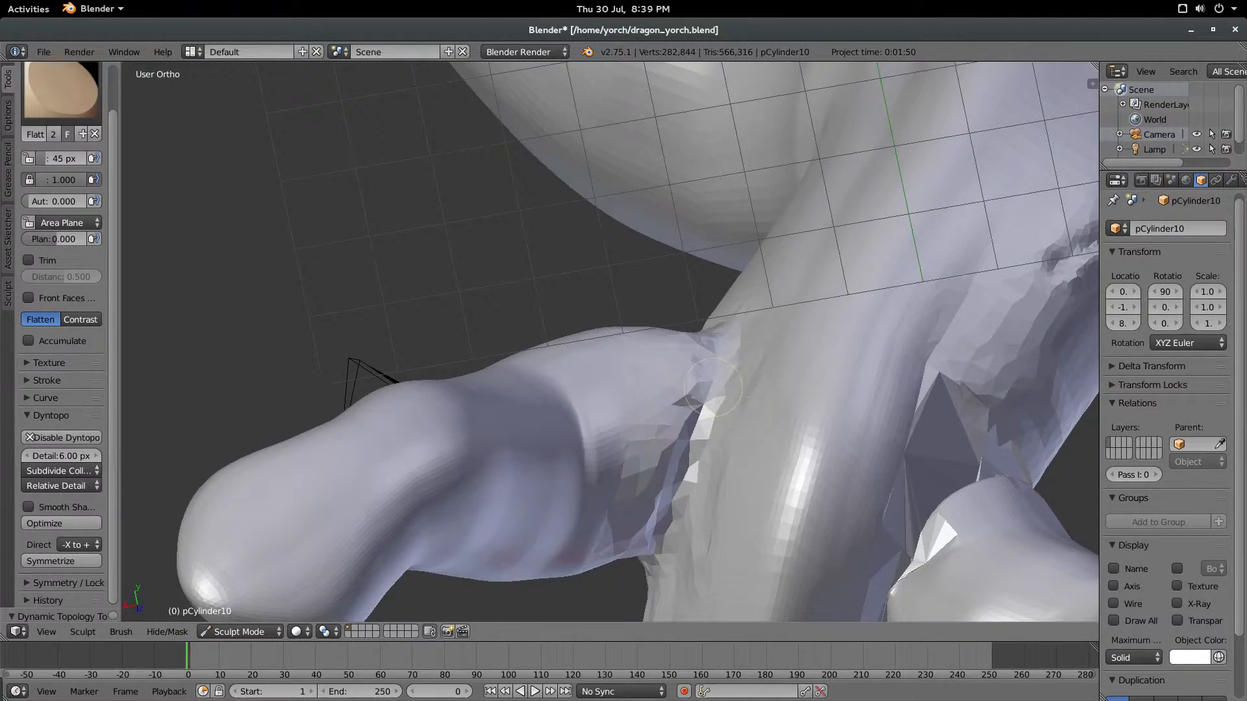
left_click_drag(713, 388, 682, 497)
middle_click_drag(682, 497, 657, 286)
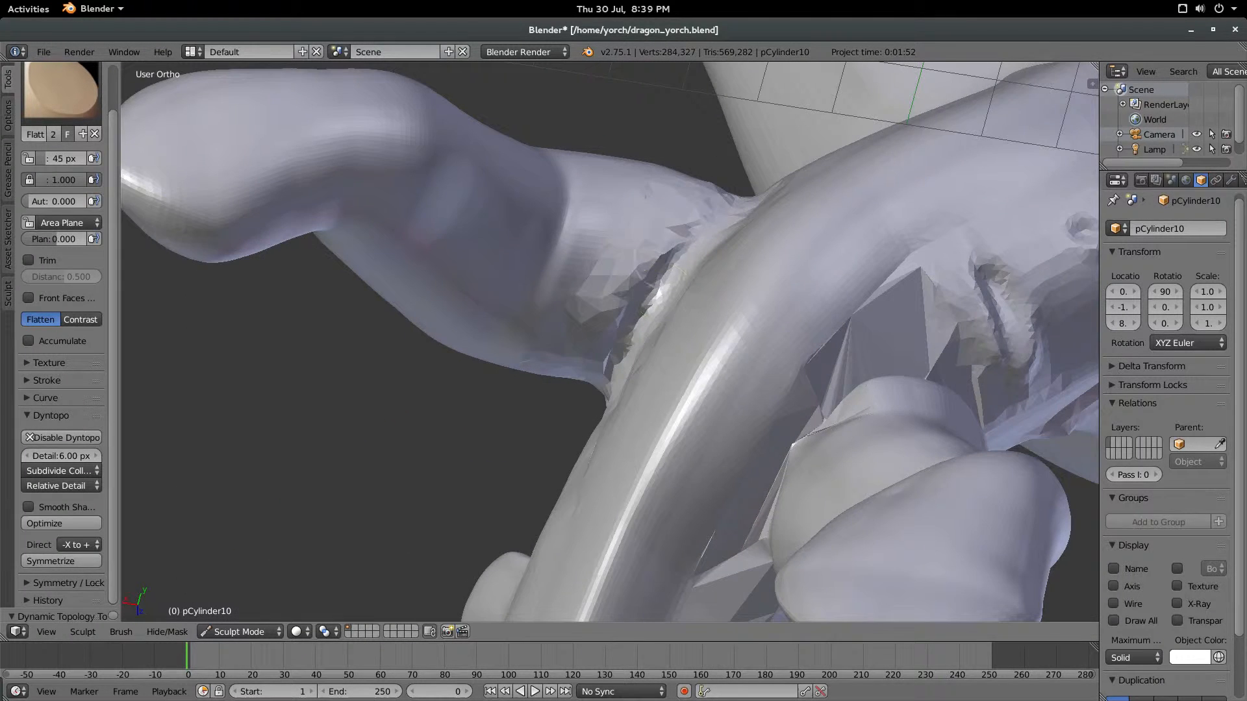
mouse_move(664, 254)
left_mouse_down()
mouse_move(600, 312)
mouse_move(608, 284)
mouse_move(573, 298)
left_mouse_up()
middle_click_drag(657, 259, 679, 331)
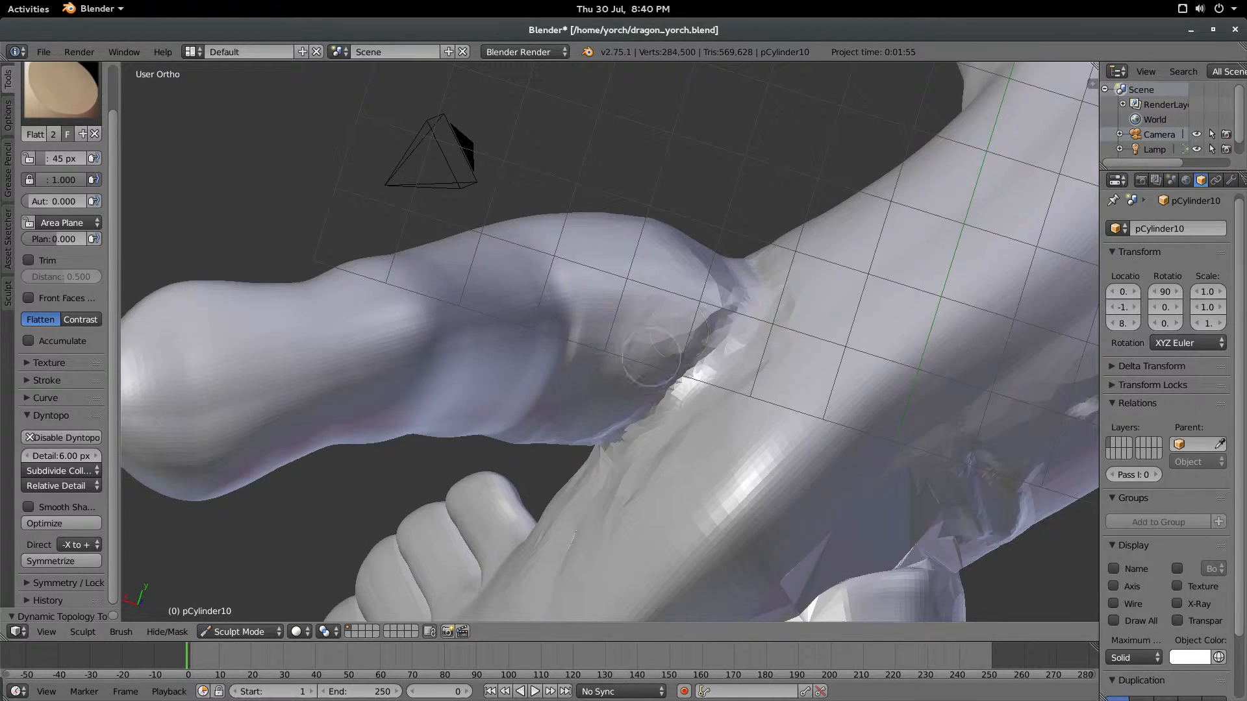
mouse_move(651, 357)
left_mouse_down()
mouse_move(682, 334)
mouse_move(662, 363)
left_mouse_up()
- Smooth the coarse belly faces just behind the front leg joint with the Flatten brush
mouse_move(663, 363)
middle_mouse_down()
mouse_move(708, 416)
mouse_move(706, 448)
middle_mouse_up()
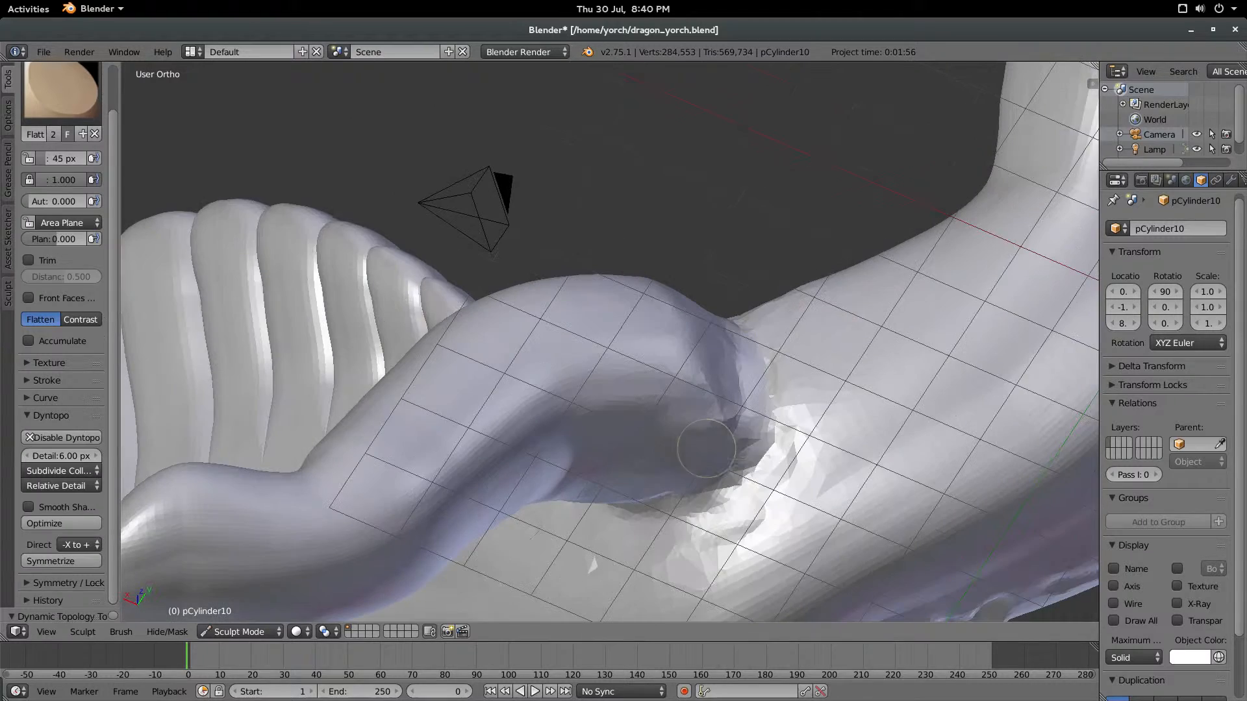
mouse_move(756, 454)
left_mouse_down()
mouse_move(773, 441)
mouse_move(784, 491)
mouse_move(789, 472)
left_mouse_up()
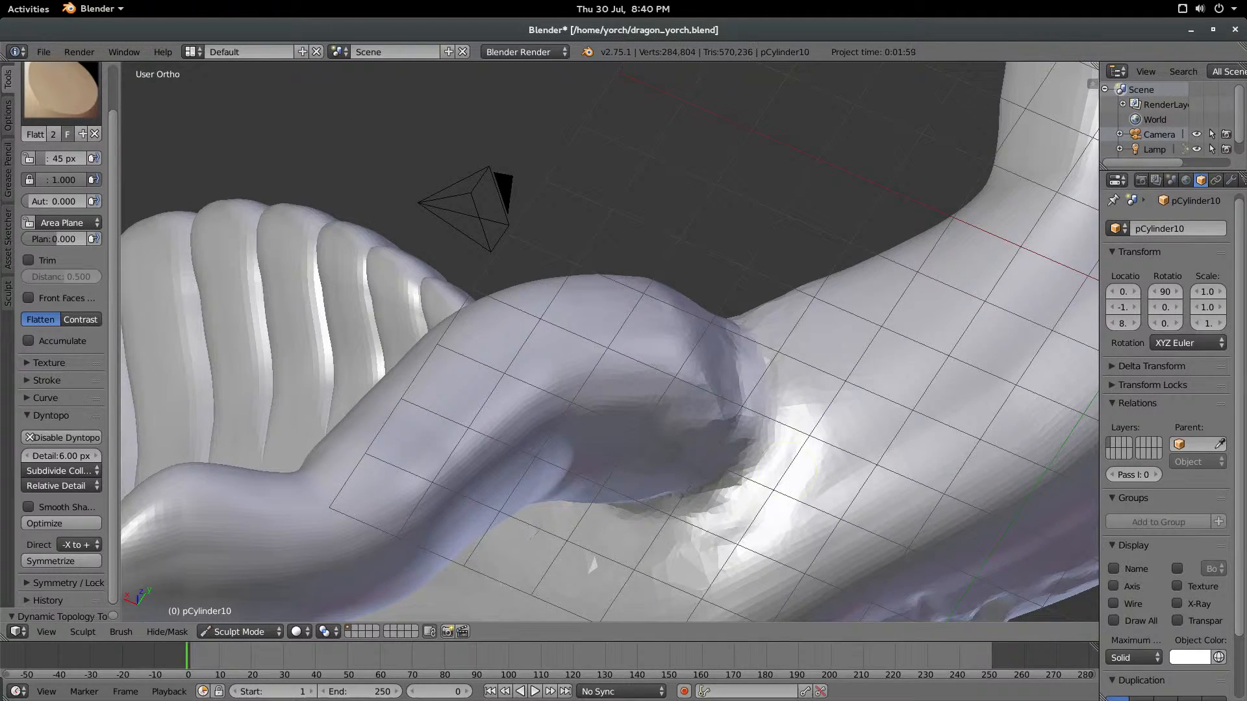
middle_click_drag(789, 472, 763, 317)
left_click_drag(679, 383, 659, 385)
- Flatten the uneven faces on the side of the neck just in front of the shoulder
mouse_move(608, 422)
middle_mouse_down()
mouse_move(660, 468)
mouse_move(549, 478)
middle_mouse_up()
middle_click_drag(497, 318, 491, 402)
mouse_move(560, 280)
left_mouse_down()
mouse_move(518, 304)
mouse_move(473, 298)
left_mouse_up()
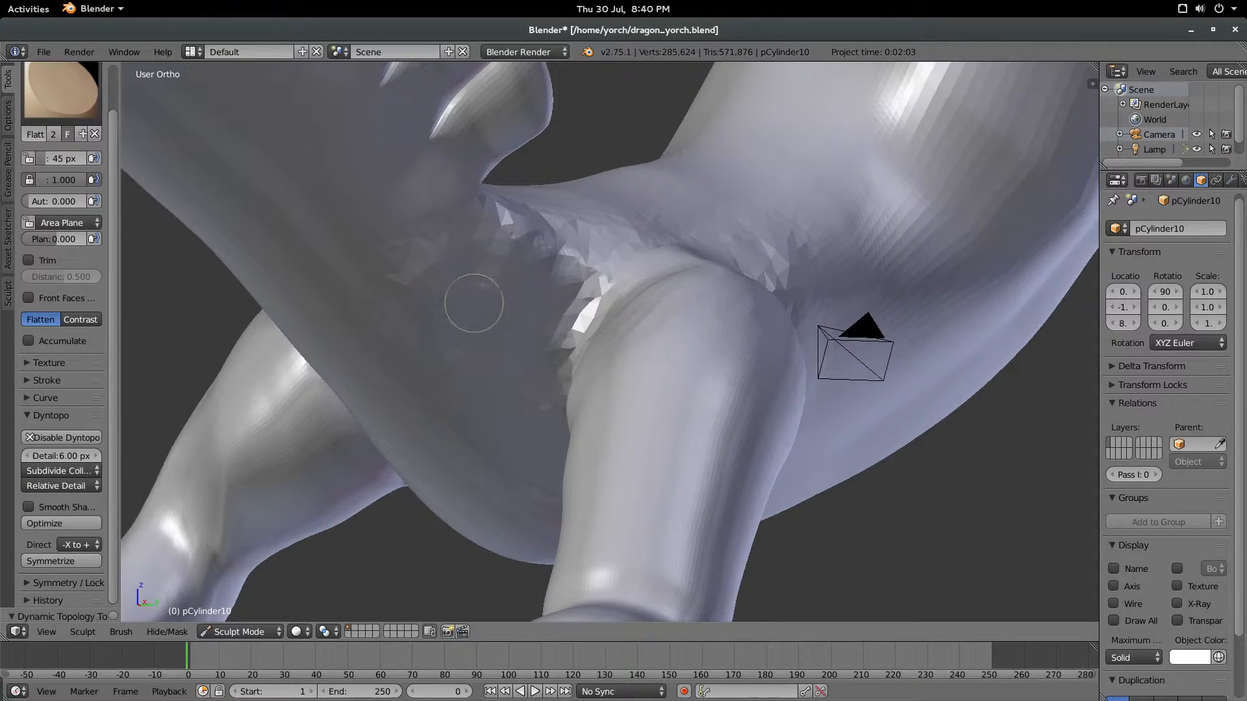
middle_click_drag(474, 298, 497, 241)
mouse_move(491, 203)
left_mouse_down()
mouse_move(471, 207)
mouse_move(551, 236)
left_mouse_up()
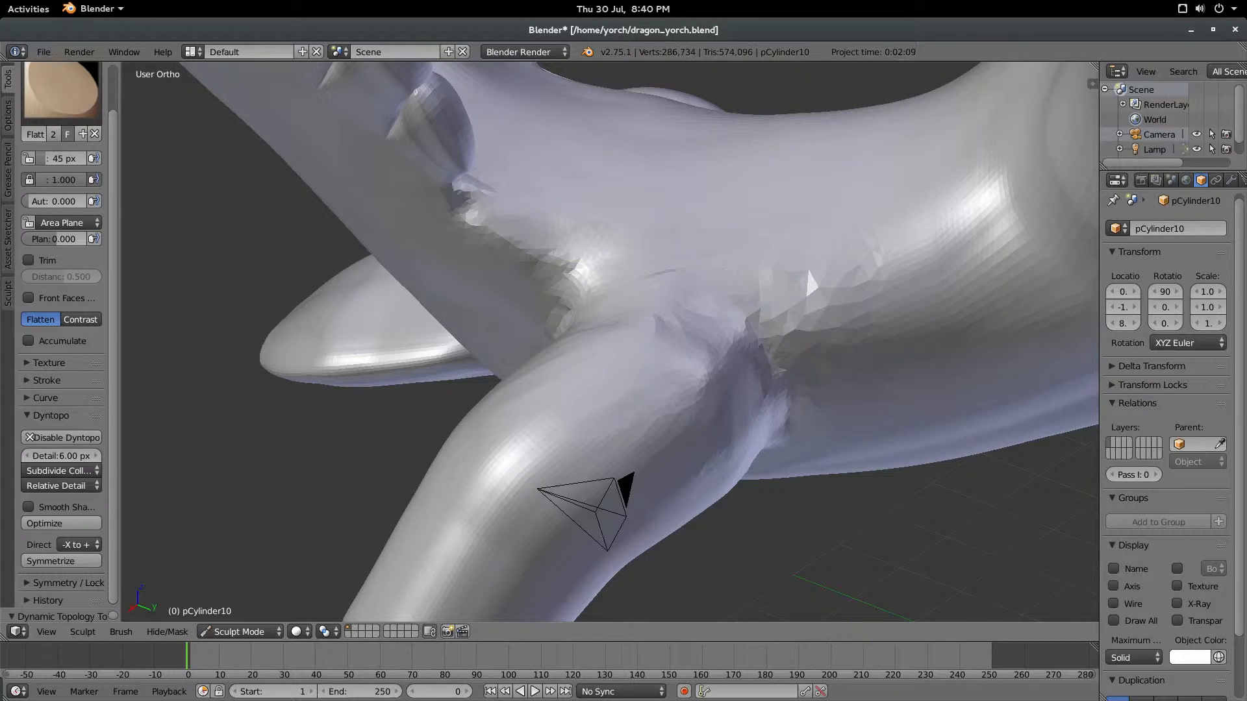
- Flatten the ragged inner crease where the front leg joins the chest, working down its whole length
middle_click_drag(577, 296, 728, 260)
middle_click_drag(541, 371, 613, 285)
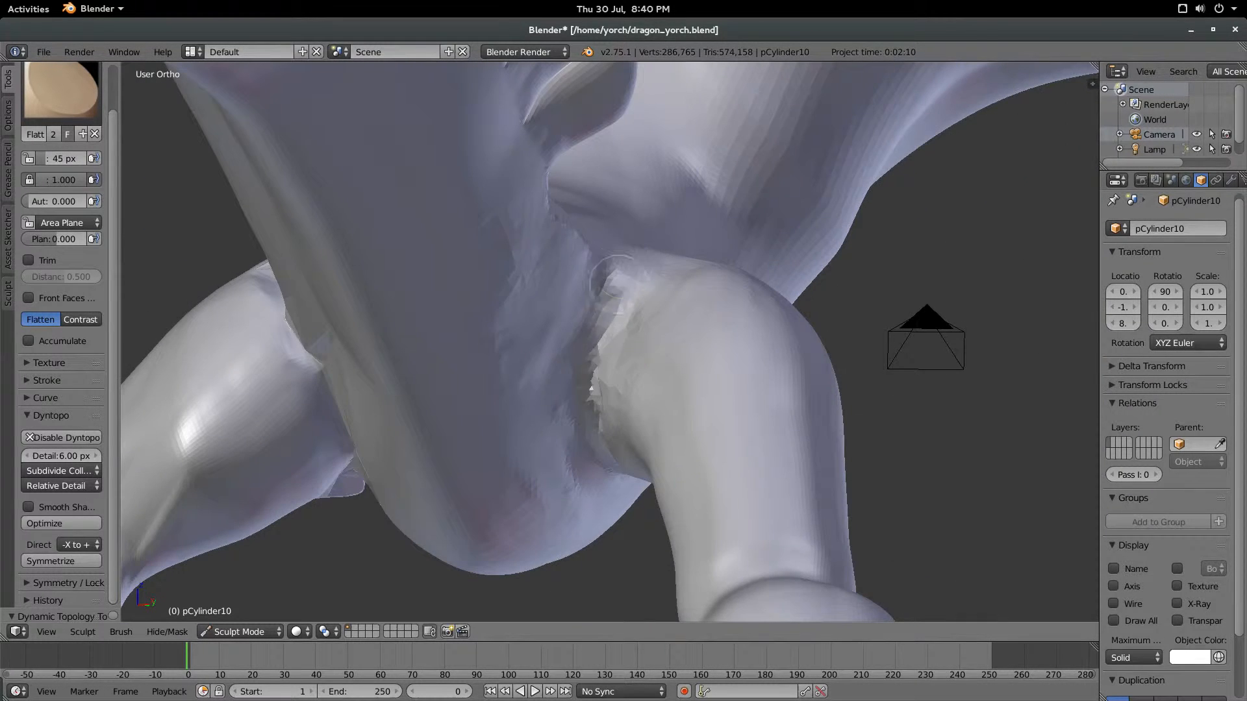
left_click_drag(610, 299, 590, 413)
left_click_drag(599, 342, 588, 442)
mouse_move(590, 364)
middle_mouse_down()
mouse_move(587, 307)
mouse_move(609, 284)
middle_mouse_up()
left_click_drag(608, 299, 596, 411)
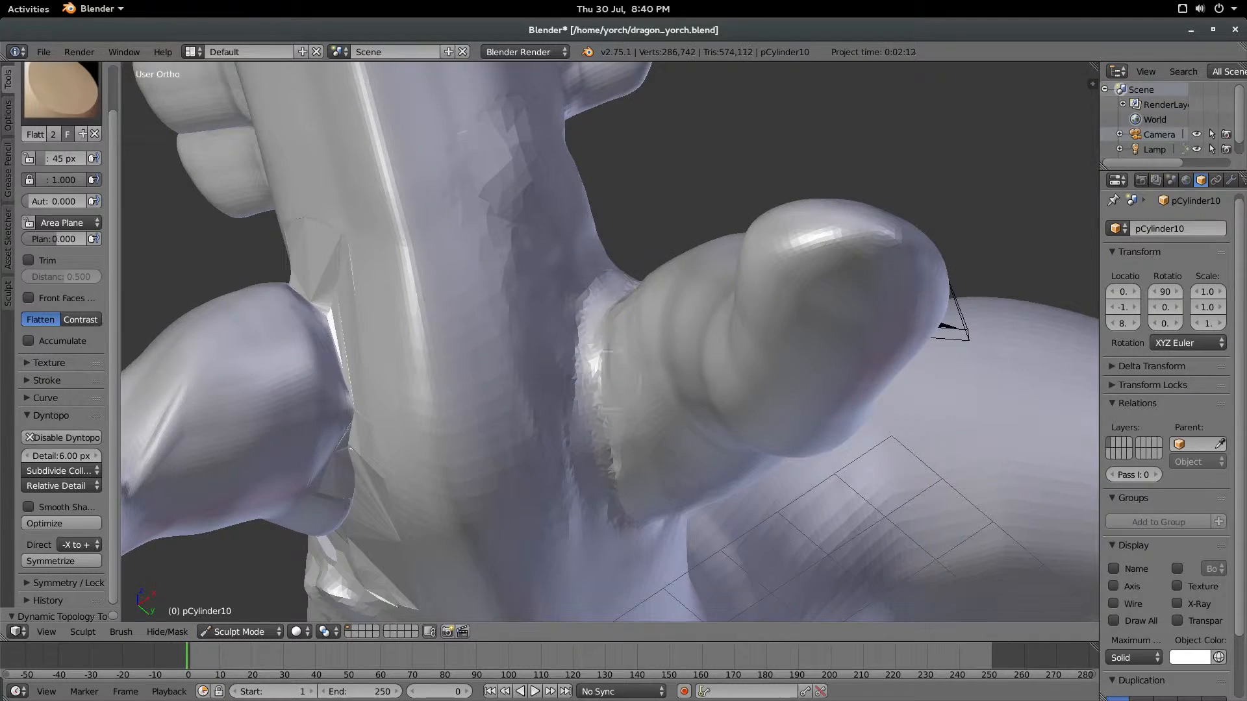
left_click_drag(600, 344, 605, 466)
- Even out the underside of the front leg joint and its transition into the belly with the Flatten brush
mouse_move(688, 452)
middle_mouse_down()
mouse_move(616, 394)
mouse_move(601, 357)
middle_mouse_up()
left_click_drag(617, 396, 721, 462)
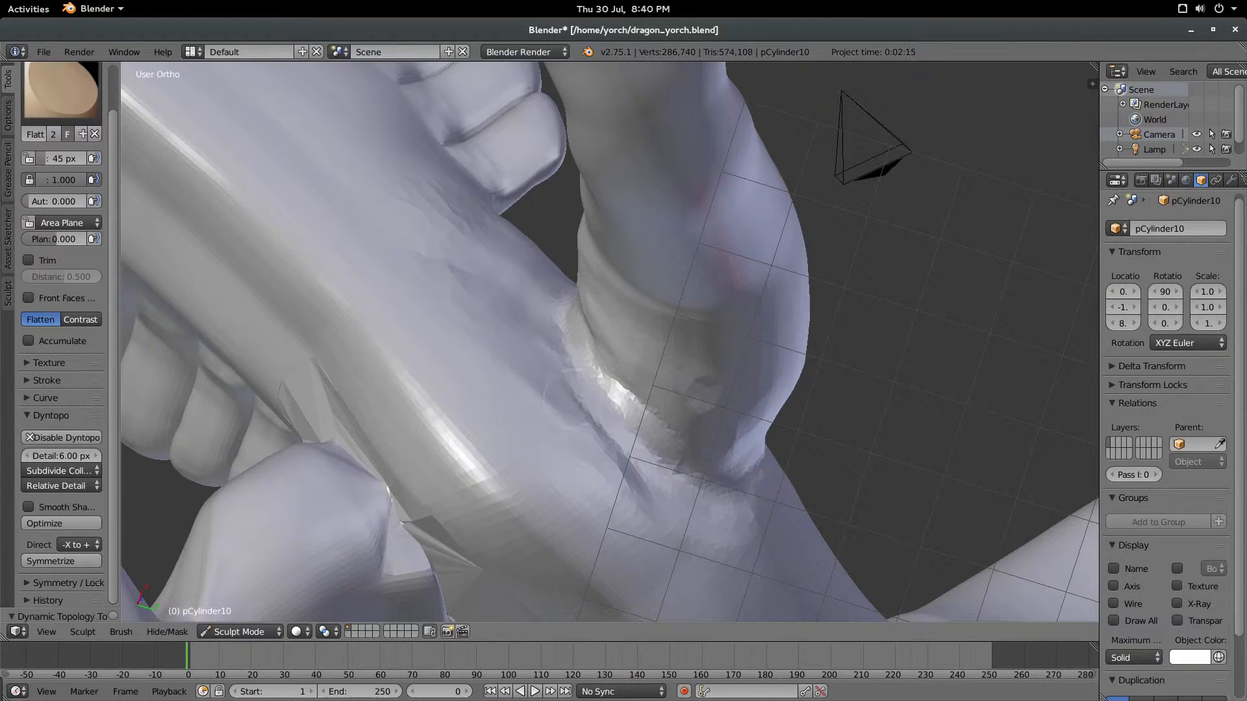
left_click_drag(627, 451, 729, 438)
mouse_move(729, 438)
middle_mouse_down()
mouse_move(587, 416)
mouse_move(594, 400)
middle_mouse_up()
left_click_drag(614, 389, 652, 399)
- Flatten the remaining rough faces between the front of the leg joint and the lower neck
mouse_move(757, 319)
middle_mouse_down()
mouse_move(697, 397)
mouse_move(721, 429)
mouse_move(751, 445)
mouse_move(849, 423)
mouse_move(863, 332)
mouse_move(692, 301)
mouse_move(559, 305)
middle_mouse_up()
scroll(692, 301, "up", 5)
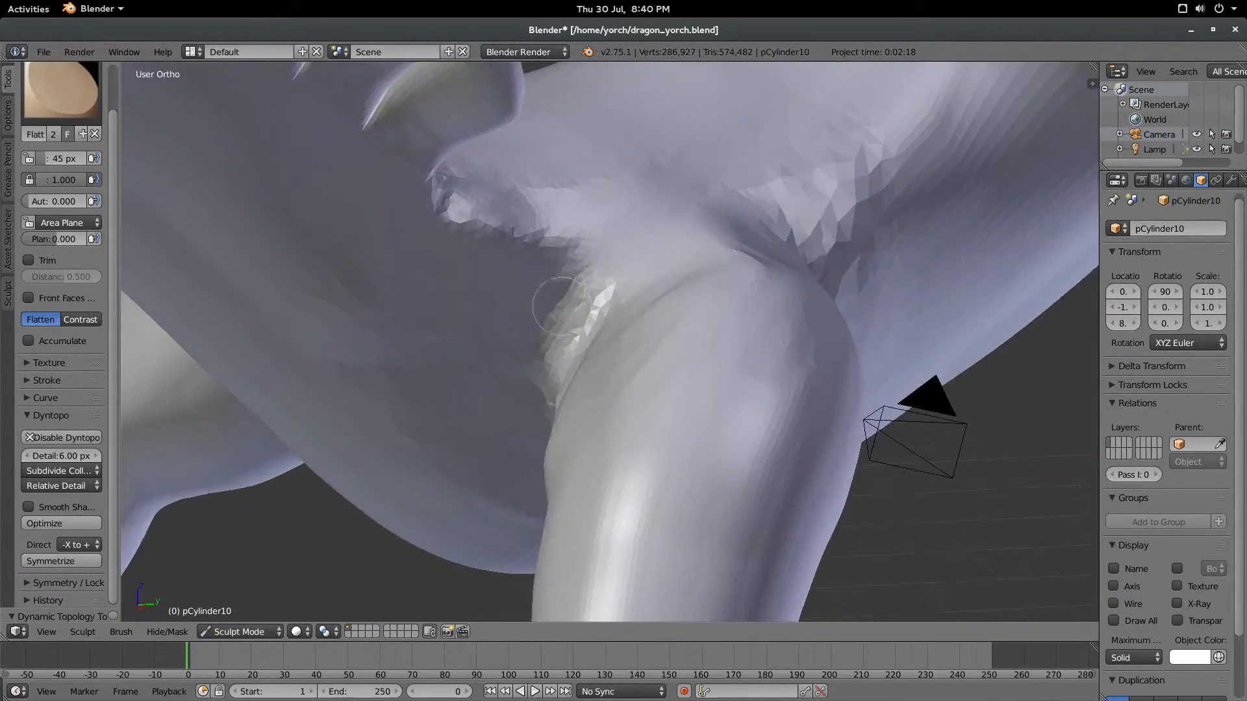
left_click_drag(546, 341, 563, 325)
middle_click_drag(552, 318, 577, 250)
left_click_drag(572, 260, 573, 279)
middle_click_drag(571, 325, 595, 244)
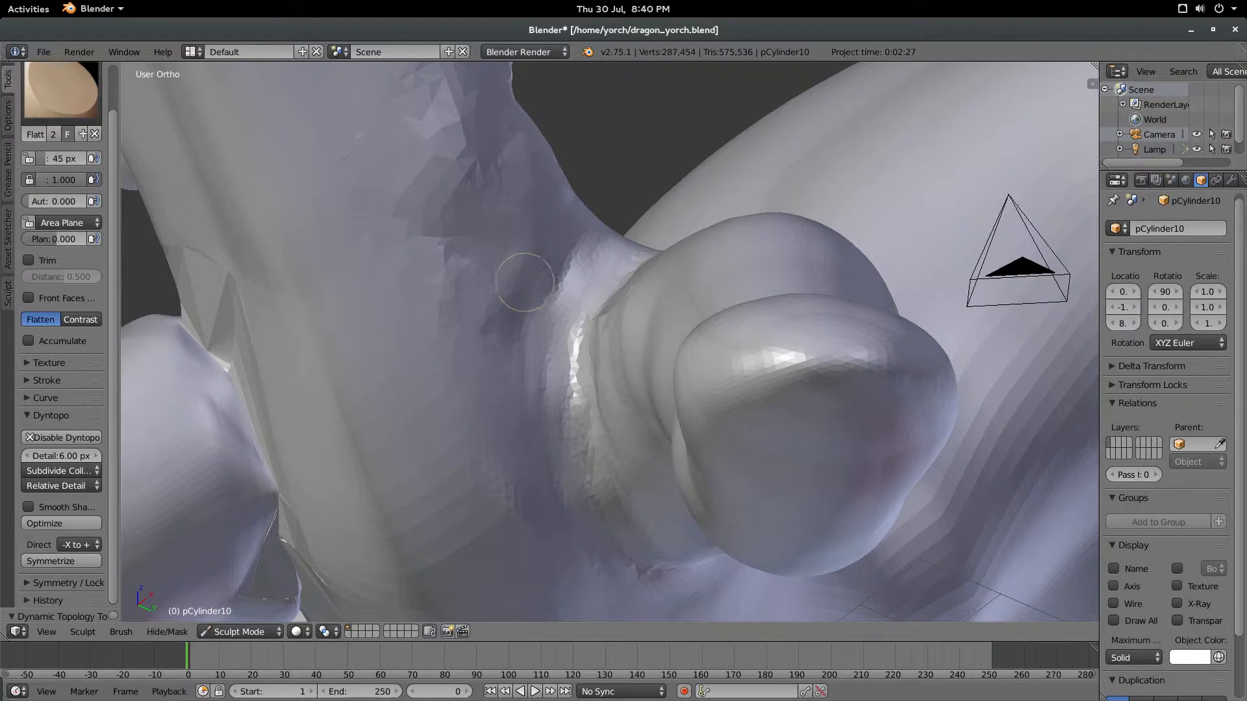
left_click_drag(525, 282, 498, 292)
mouse_move(495, 422)
middle_mouse_down()
mouse_move(529, 287)
mouse_move(523, 344)
mouse_move(445, 398)
mouse_move(646, 325)
middle_mouse_up()
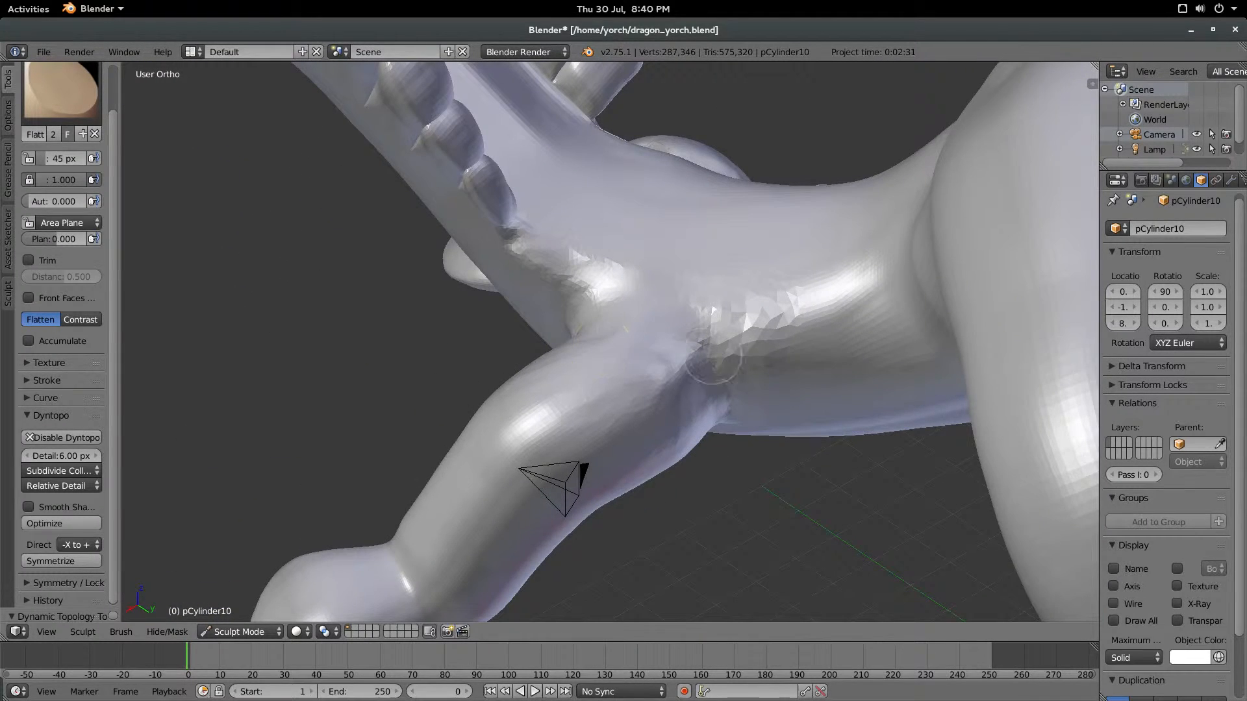
- Flatten the crease behind the top of the front leg where the shoulder meets the body
left_click_drag(638, 386, 679, 383)
mouse_move(682, 384)
middle_mouse_down()
mouse_move(723, 329)
mouse_move(733, 349)
mouse_move(685, 358)
mouse_move(723, 364)
mouse_move(661, 365)
mouse_move(723, 305)
mouse_move(722, 367)
middle_mouse_up()
left_click(715, 331)
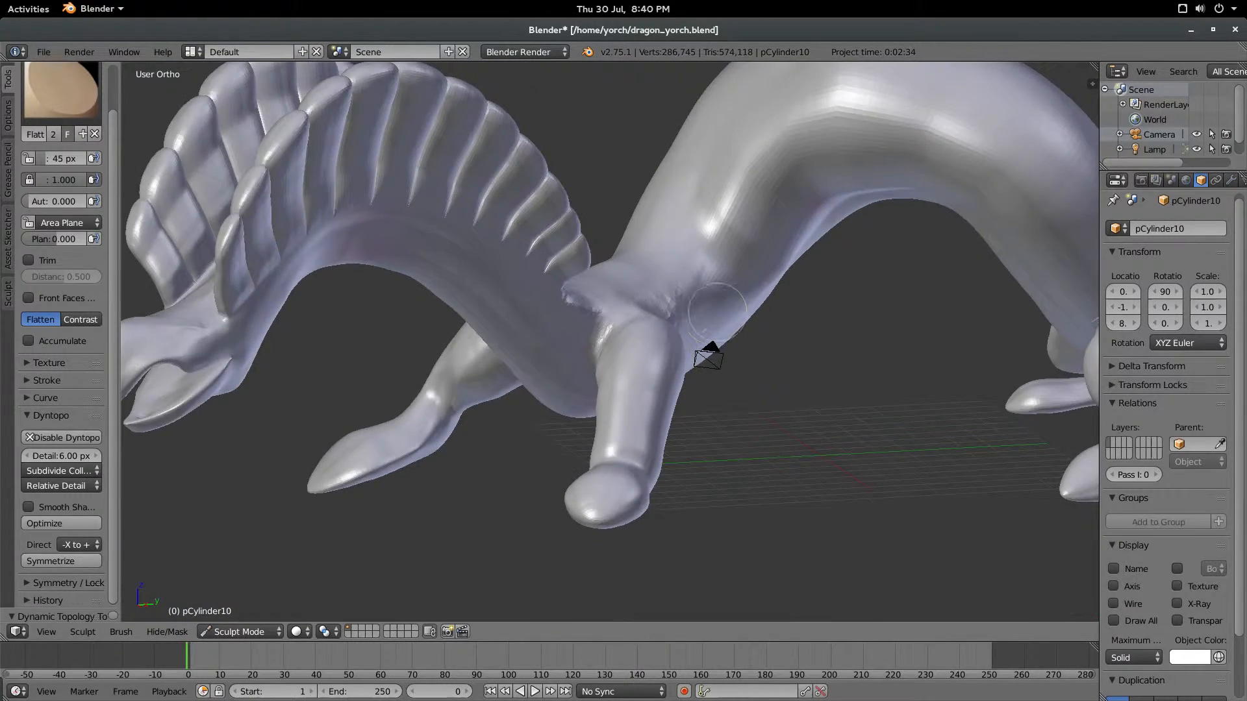
middle_click_drag(717, 311, 634, 357)
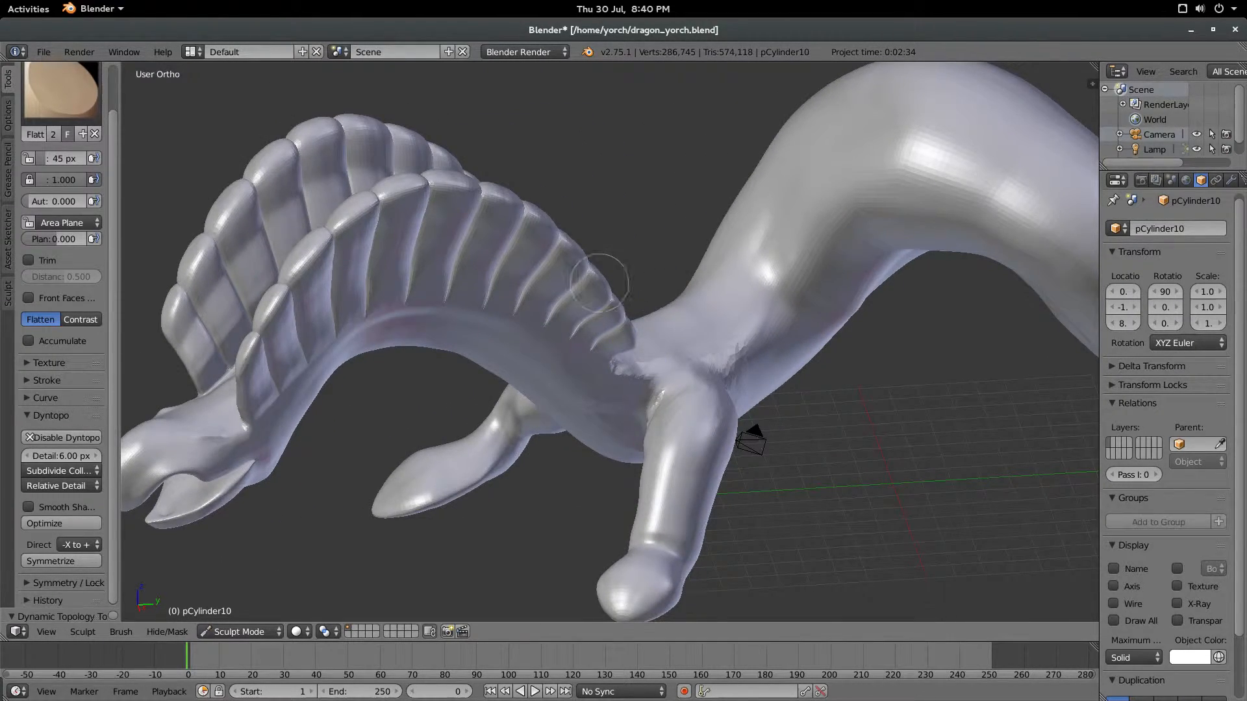
mouse_move(599, 283)
middle_mouse_down()
mouse_move(619, 375)
mouse_move(660, 312)
mouse_move(693, 369)
middle_mouse_up()
scroll(693, 370, "up", 3)
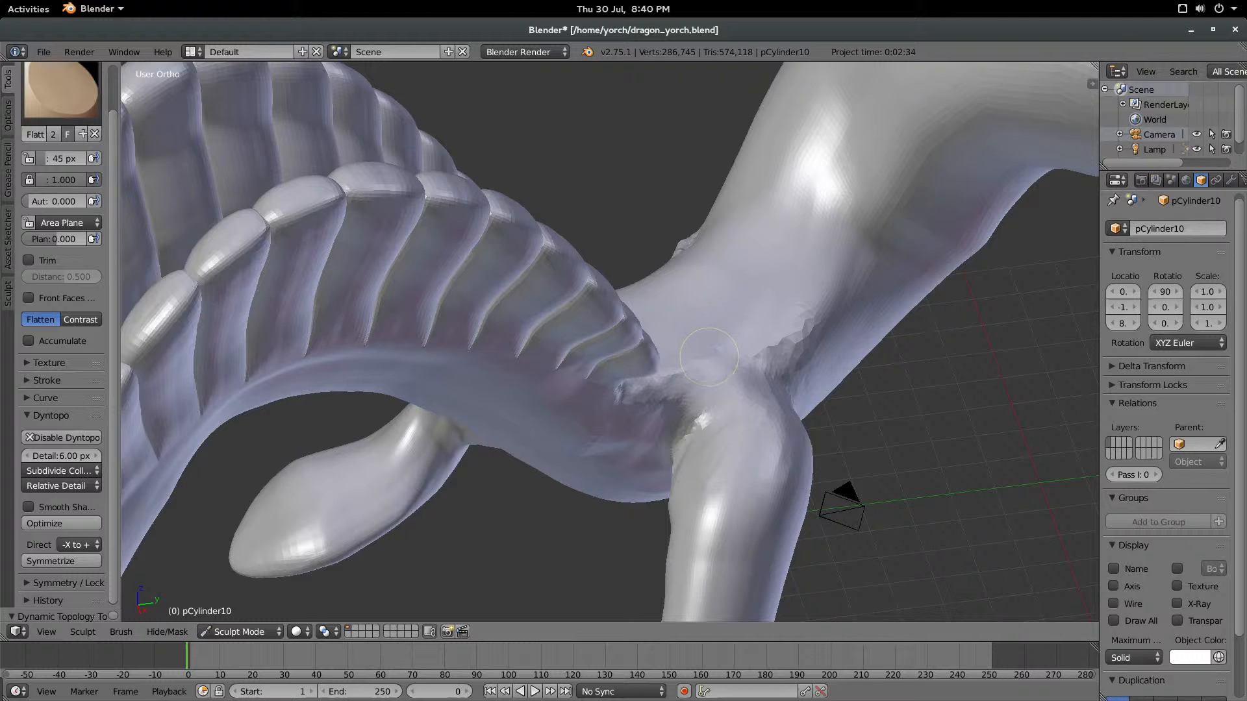
middle_click_drag(748, 303, 688, 365)
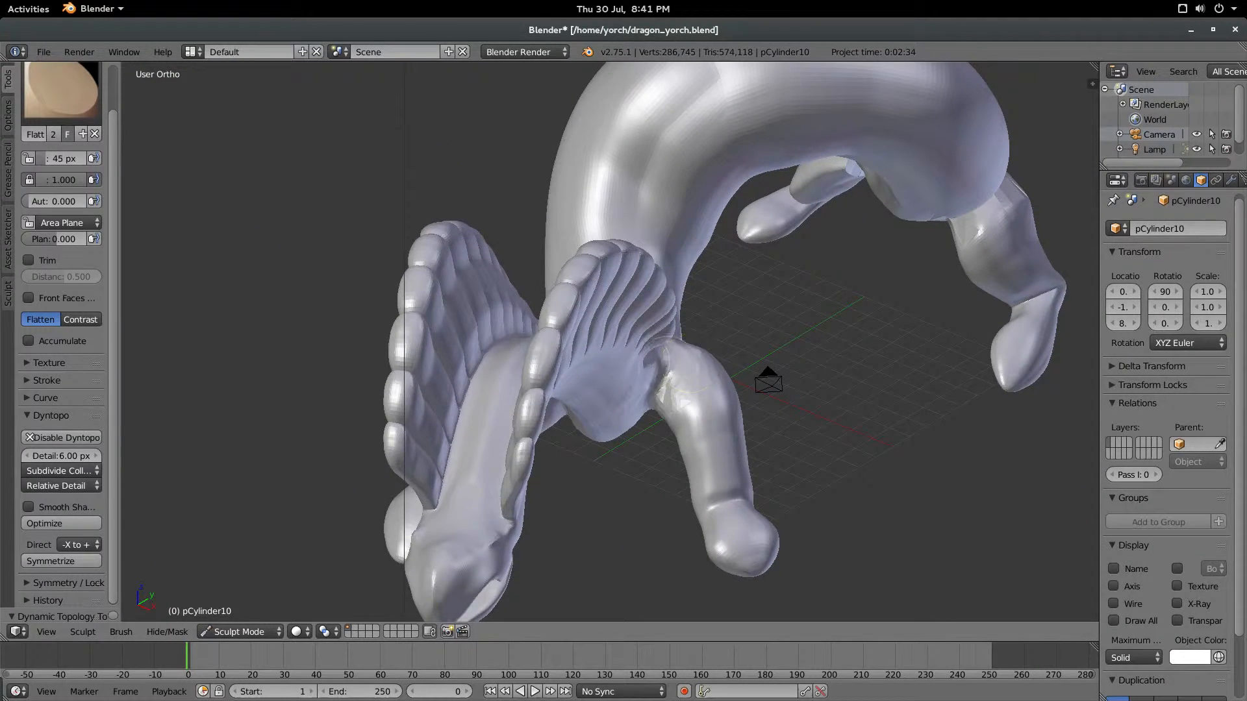
- Start a new scene by reloading the start-up file
left_click(43, 51)
left_click(39, 67)
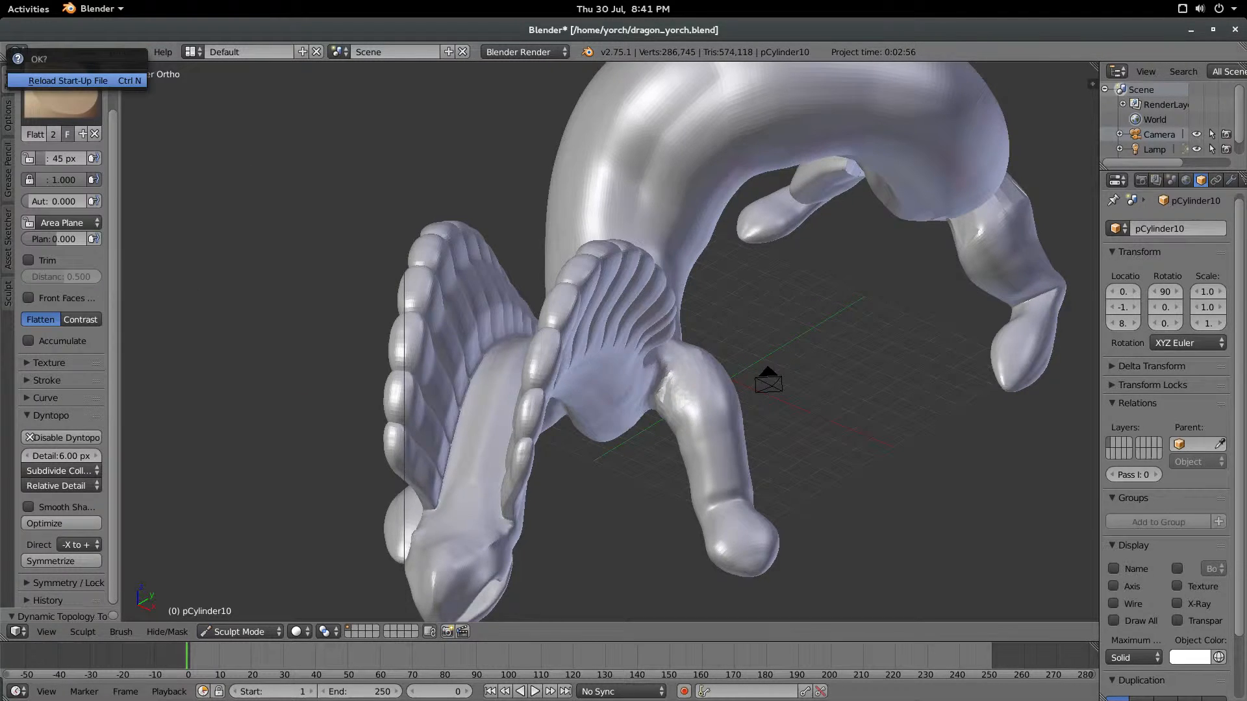
left_click(61, 79)
middle_click_drag(364, 246, 308, 322, "shift")
- Open the user preferences on the add-ons list, reposition the window and enlarge it
left_click(43, 52)
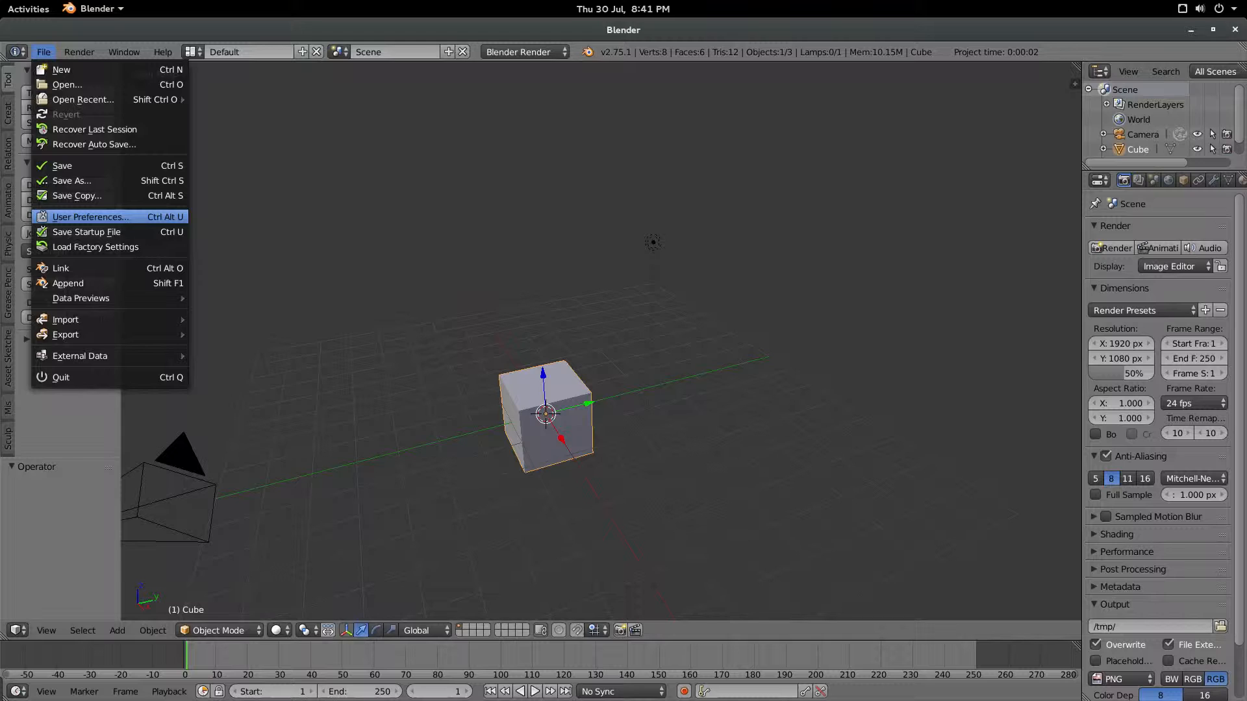
left_click(90, 217)
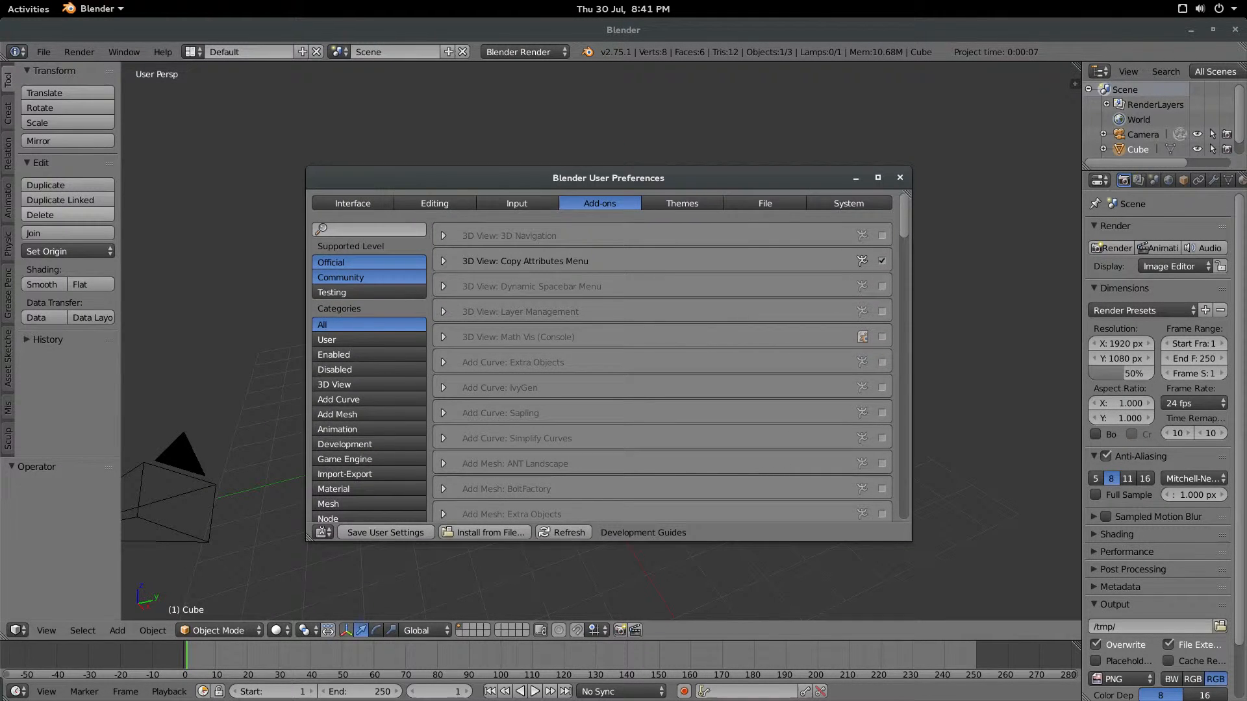
left_click(363, 204)
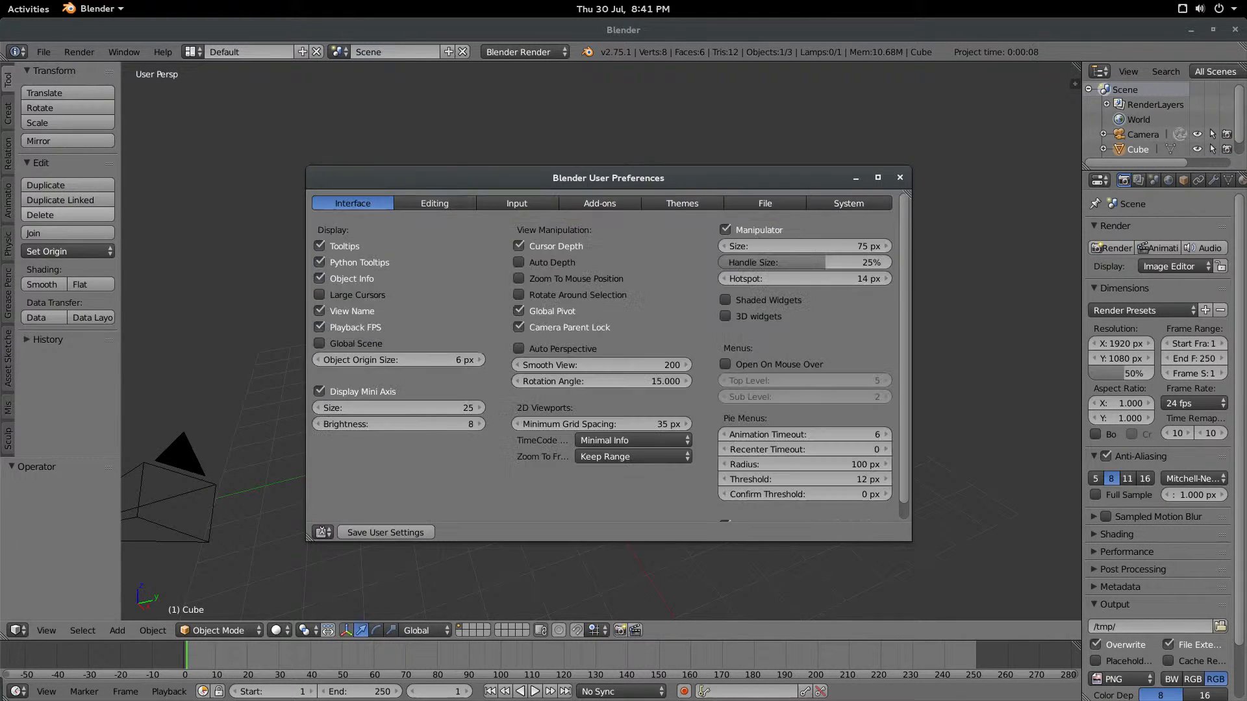
left_click(599, 203)
left_click_drag(600, 178, 525, 114)
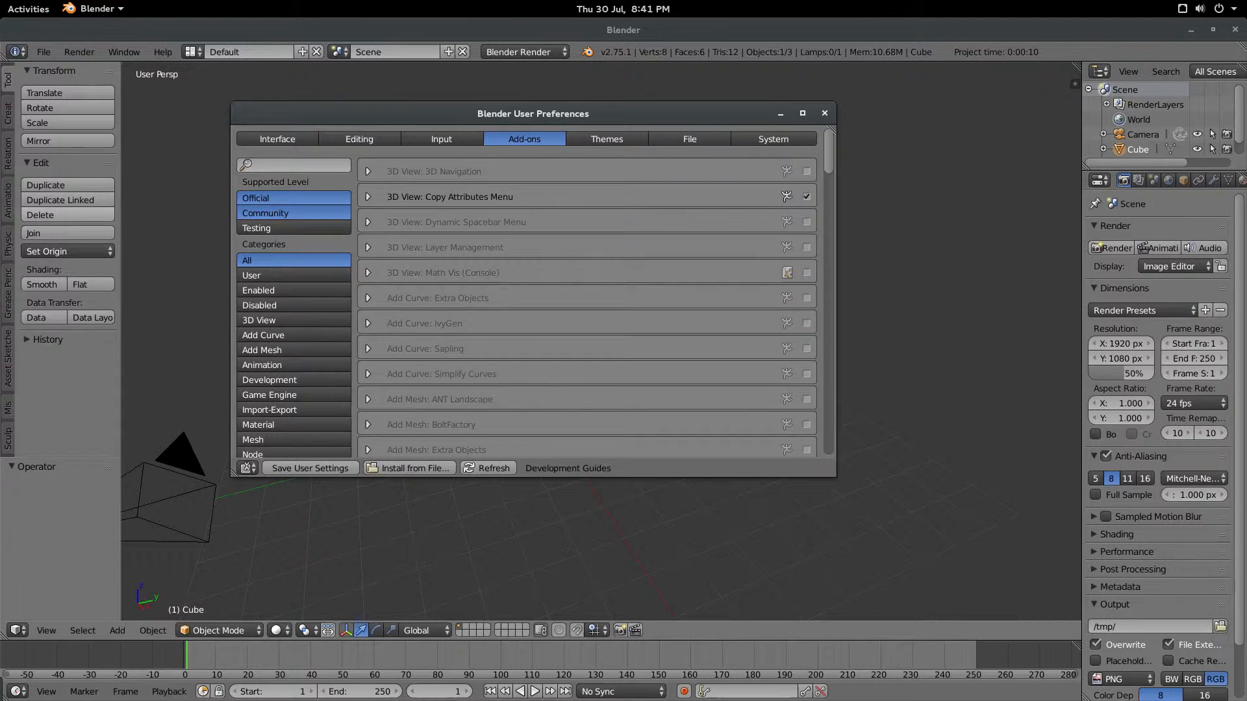
left_click_drag(836, 477, 933, 568)
scroll(582, 338, "down", 20)
left_click_drag(925, 296, 926, 165)
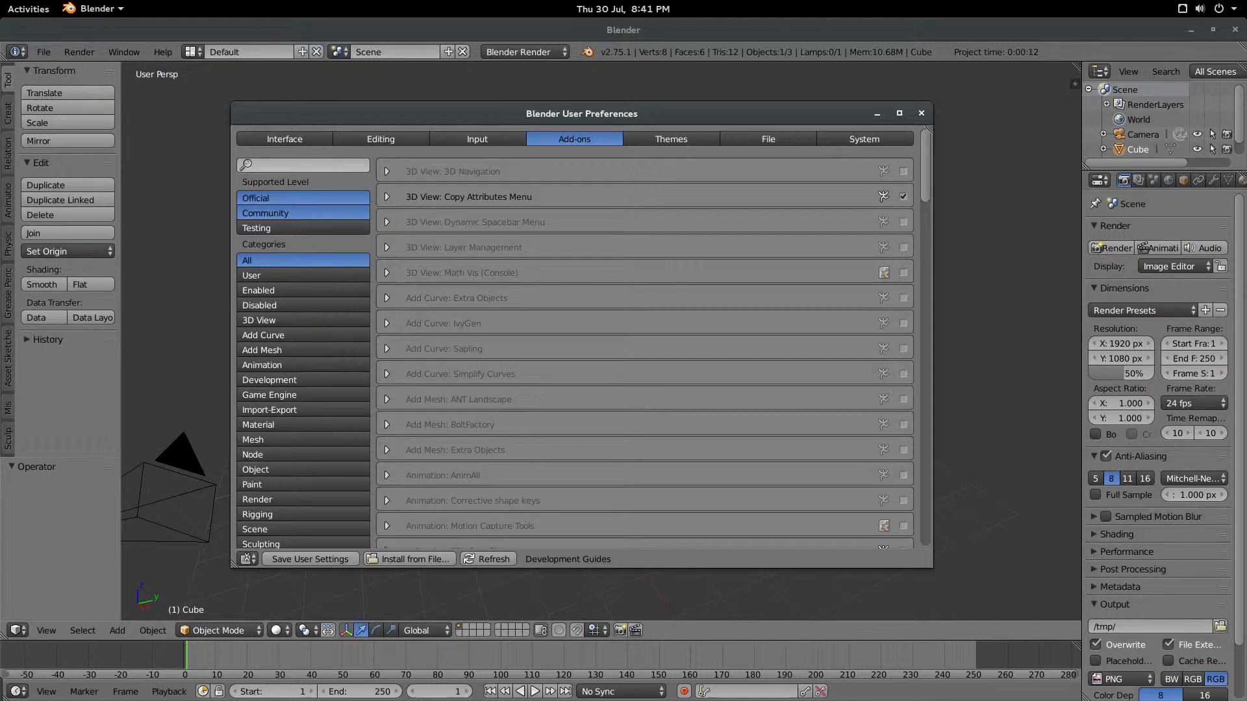
- Search the add-ons for "sculp" and remove the Sculpt Tools UI add-on
left_click(303, 166)
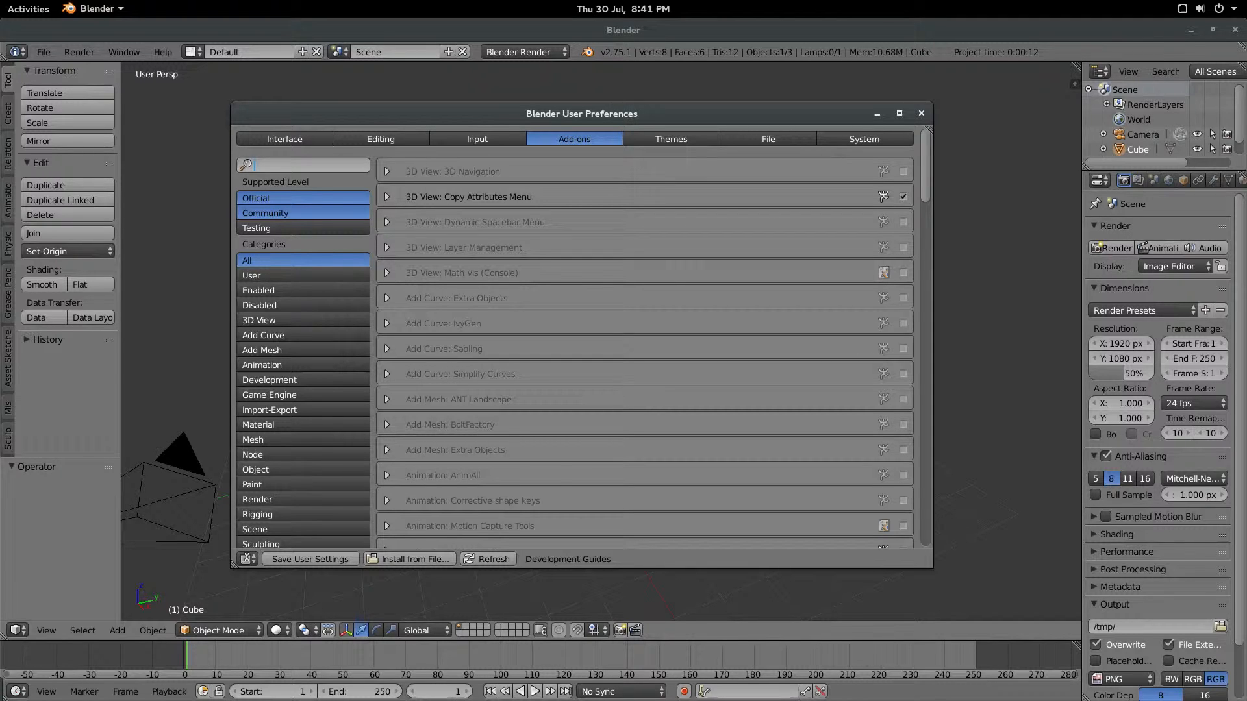
type("sculp")
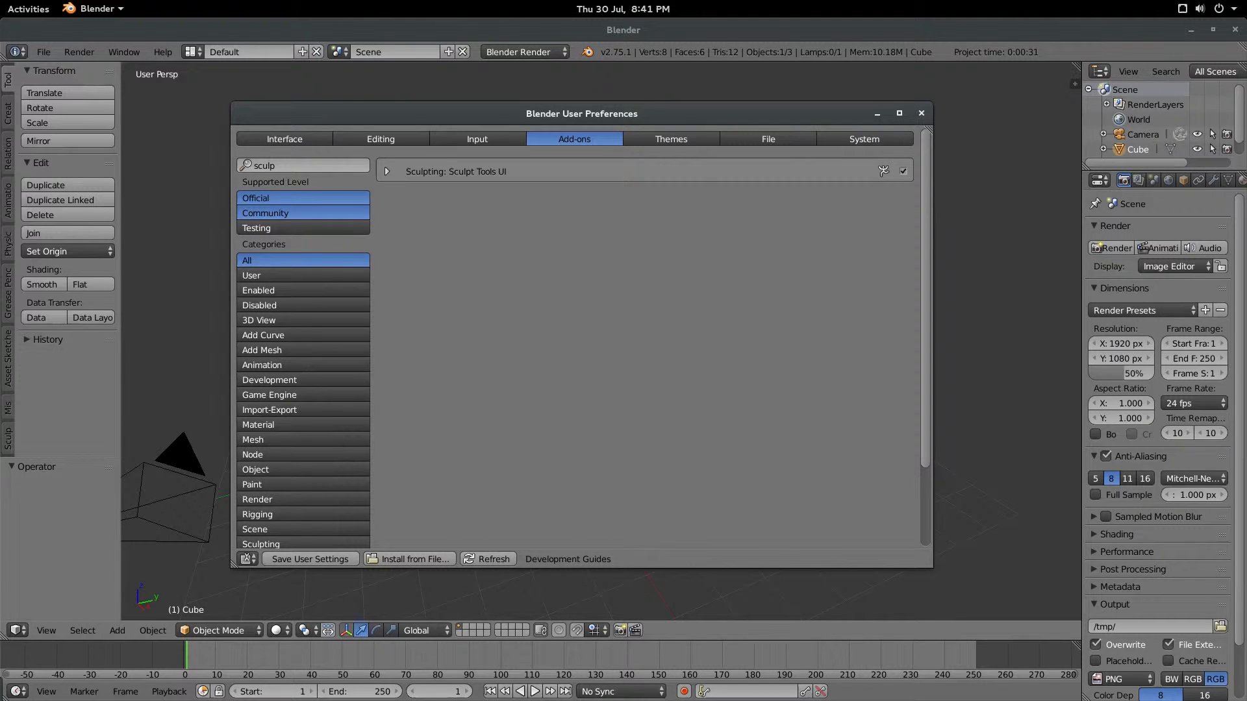
left_click(387, 172)
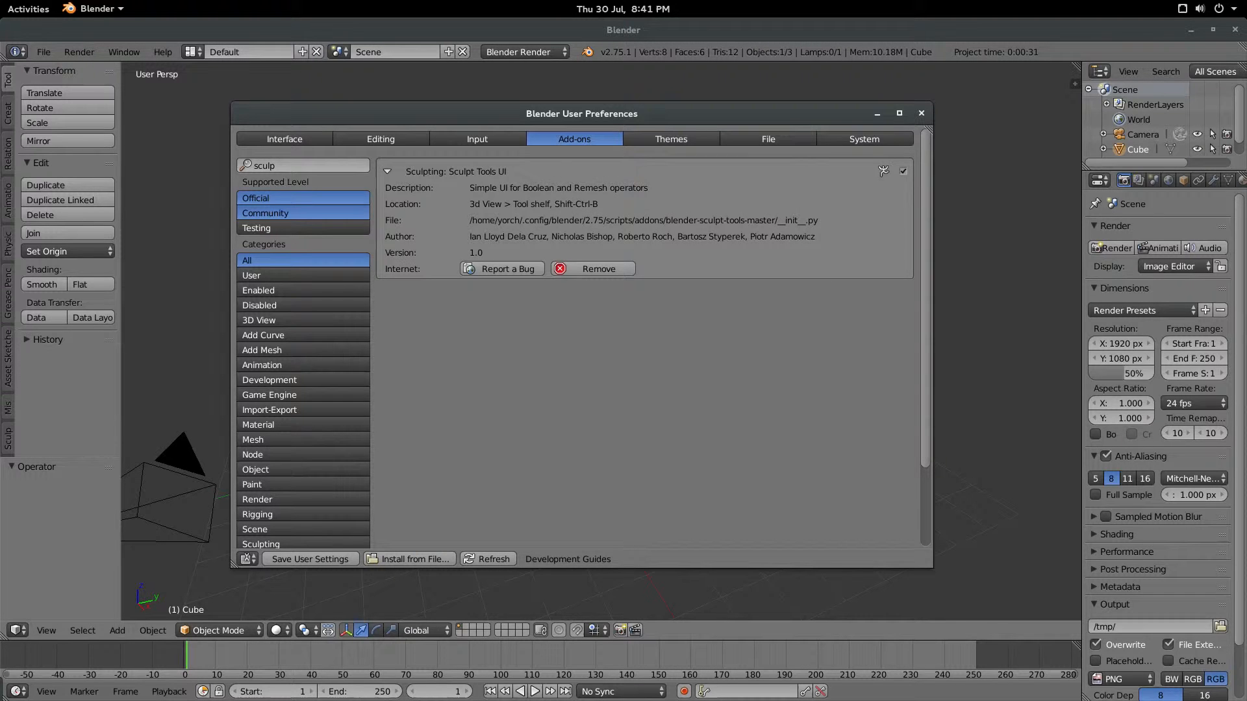
left_click(598, 268)
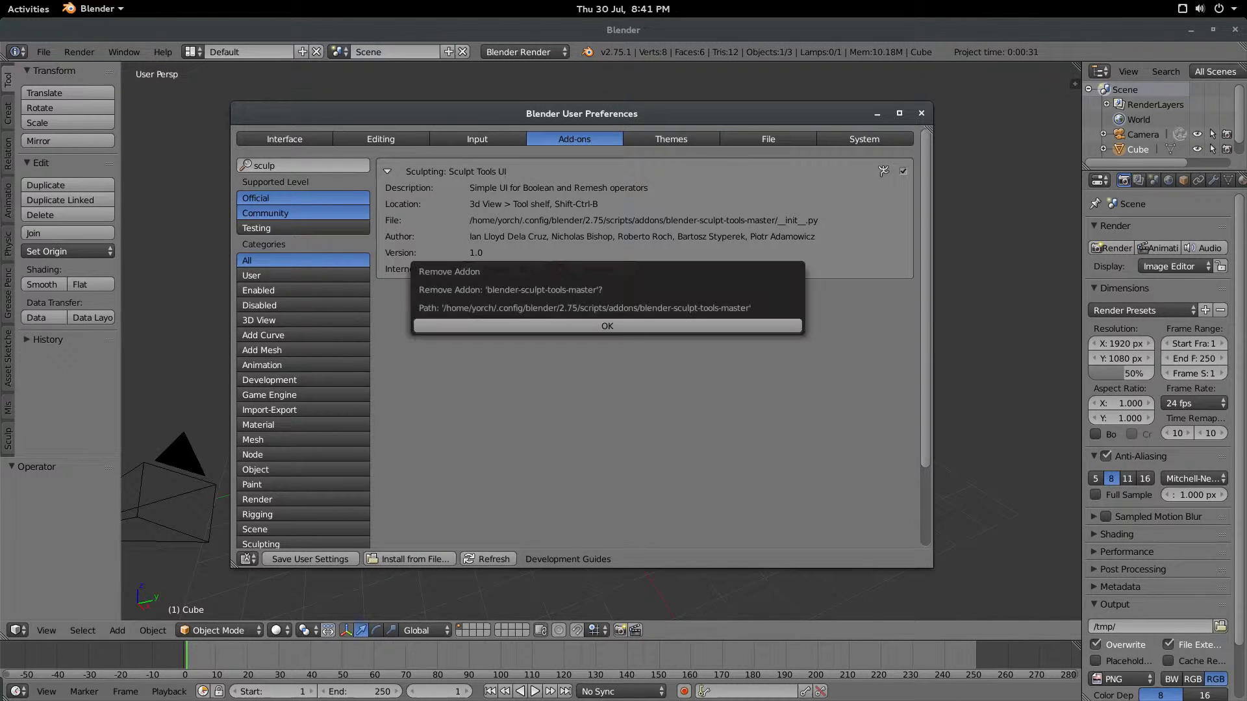
left_click(598, 325)
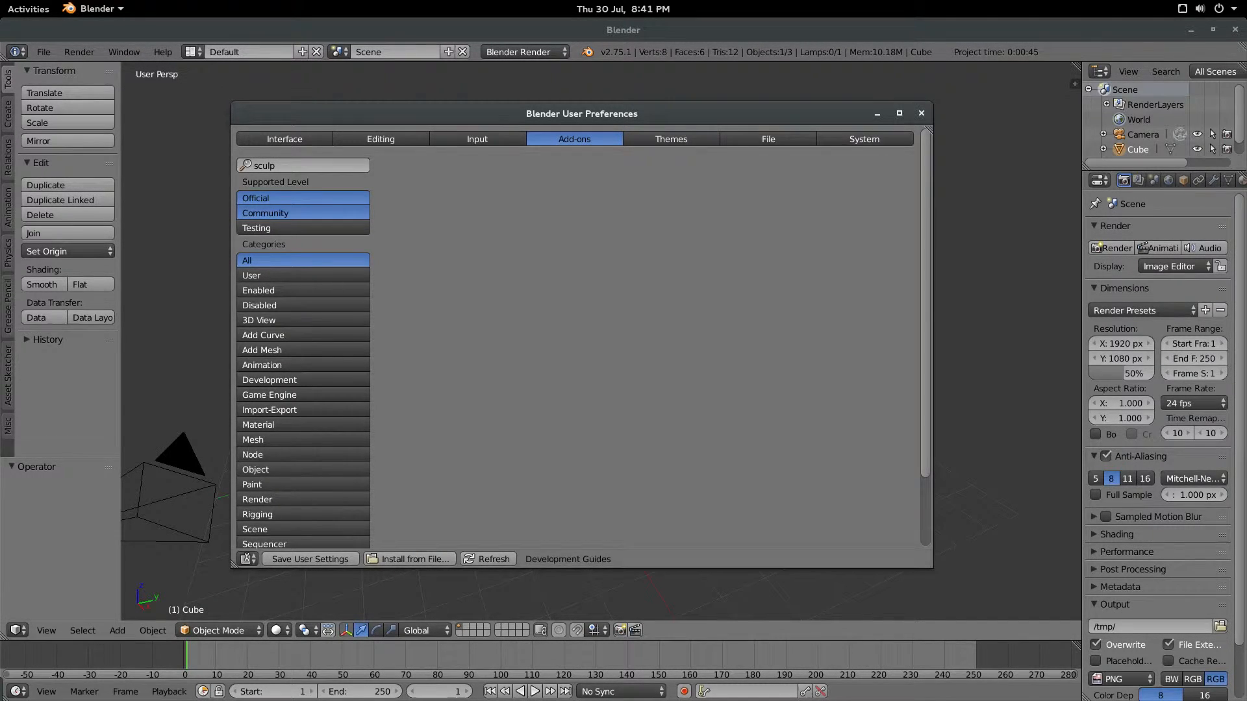
- Clear the add-on search, search for "sculpt" instead, and reposition the preferences window
left_click(304, 166)
key("BackSpace")
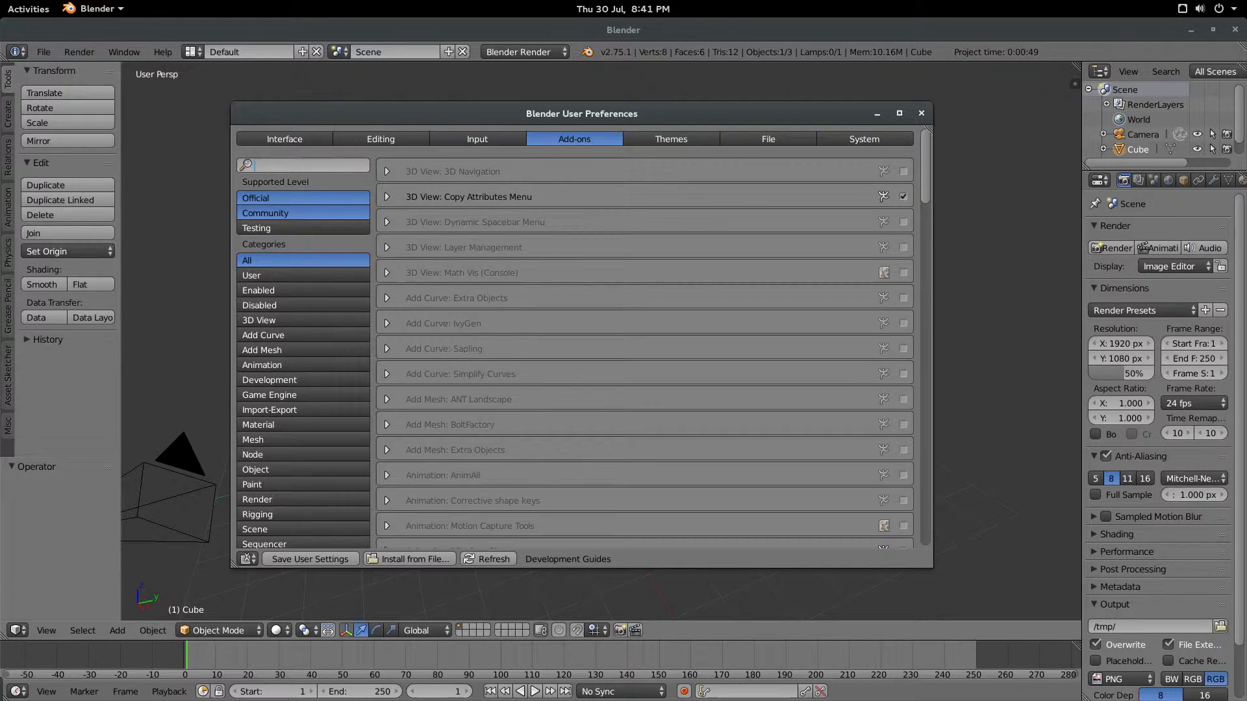
type("sculpt")
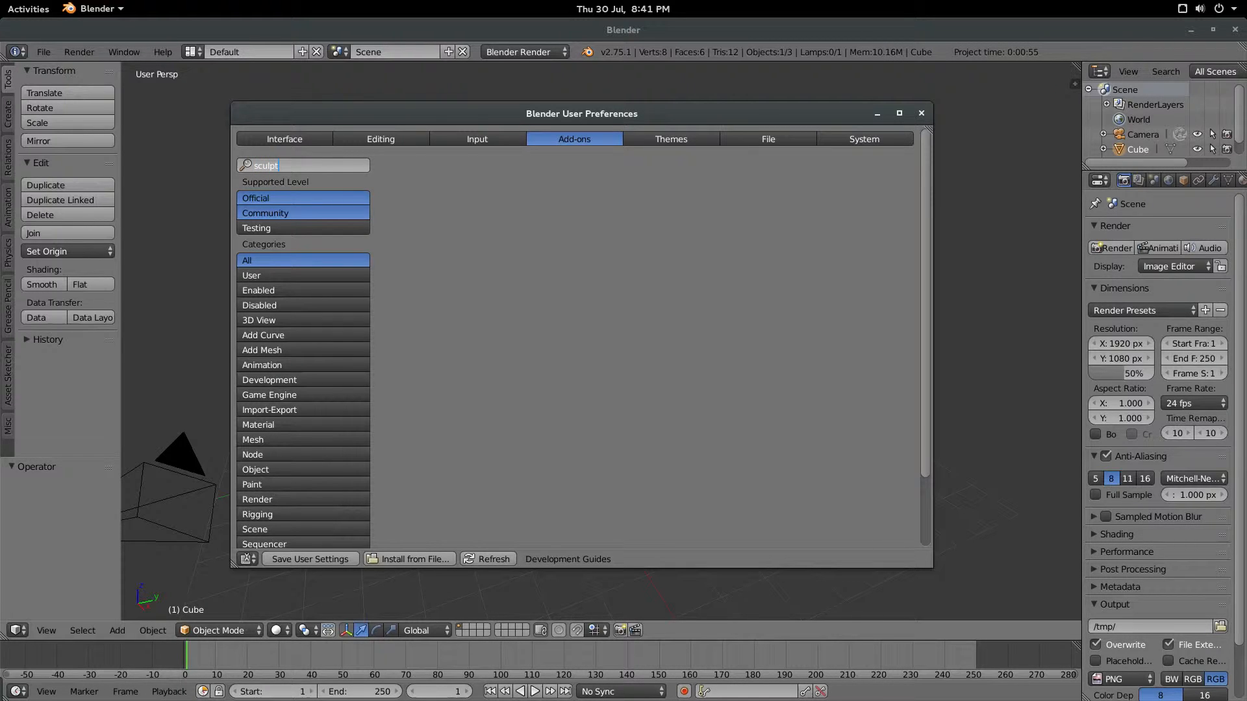
left_click_drag(582, 113, 618, 99)
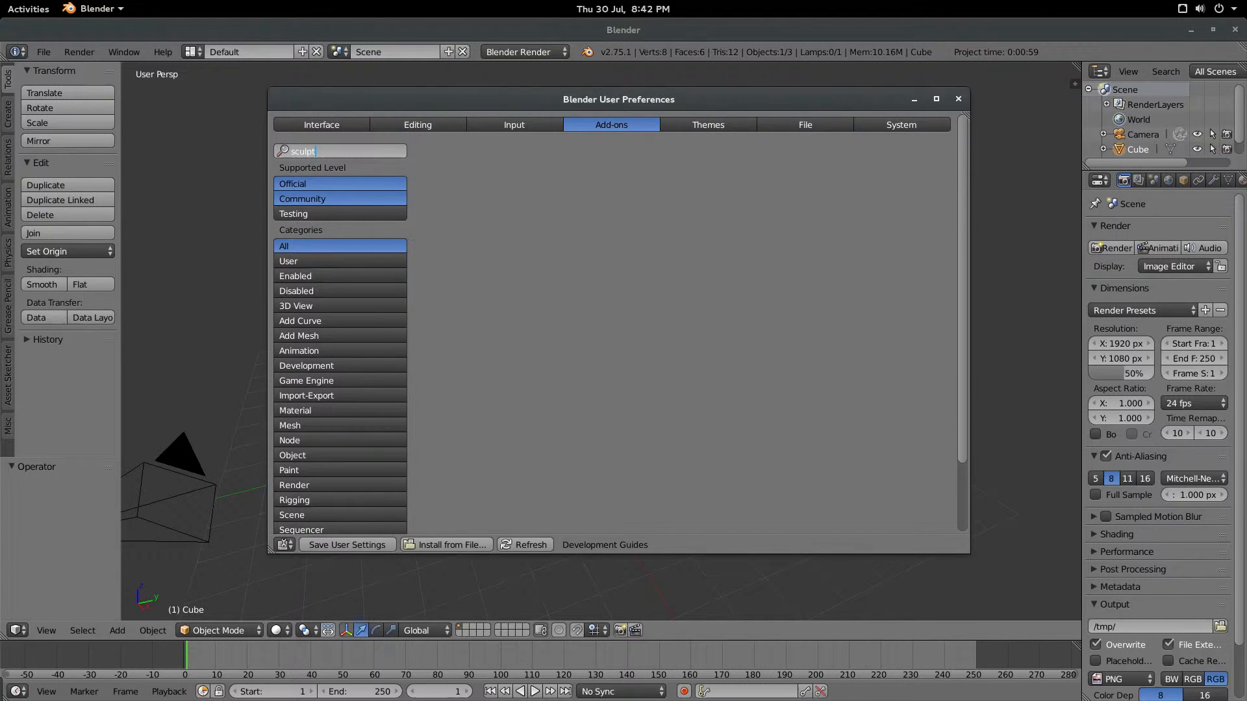
- Switch to the Chromium browser and show the blender-sculpt-tools repository page on GitHub
key("alt+Tab")
key("alt+Tab")
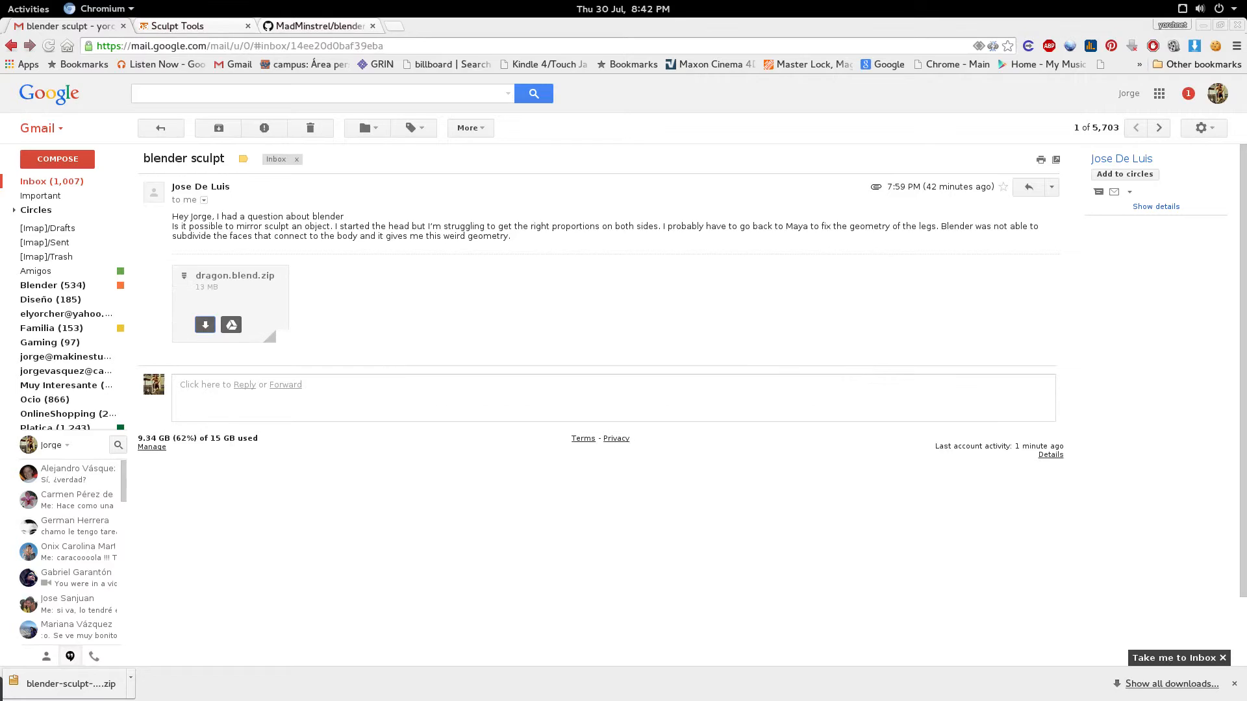
left_click(319, 26)
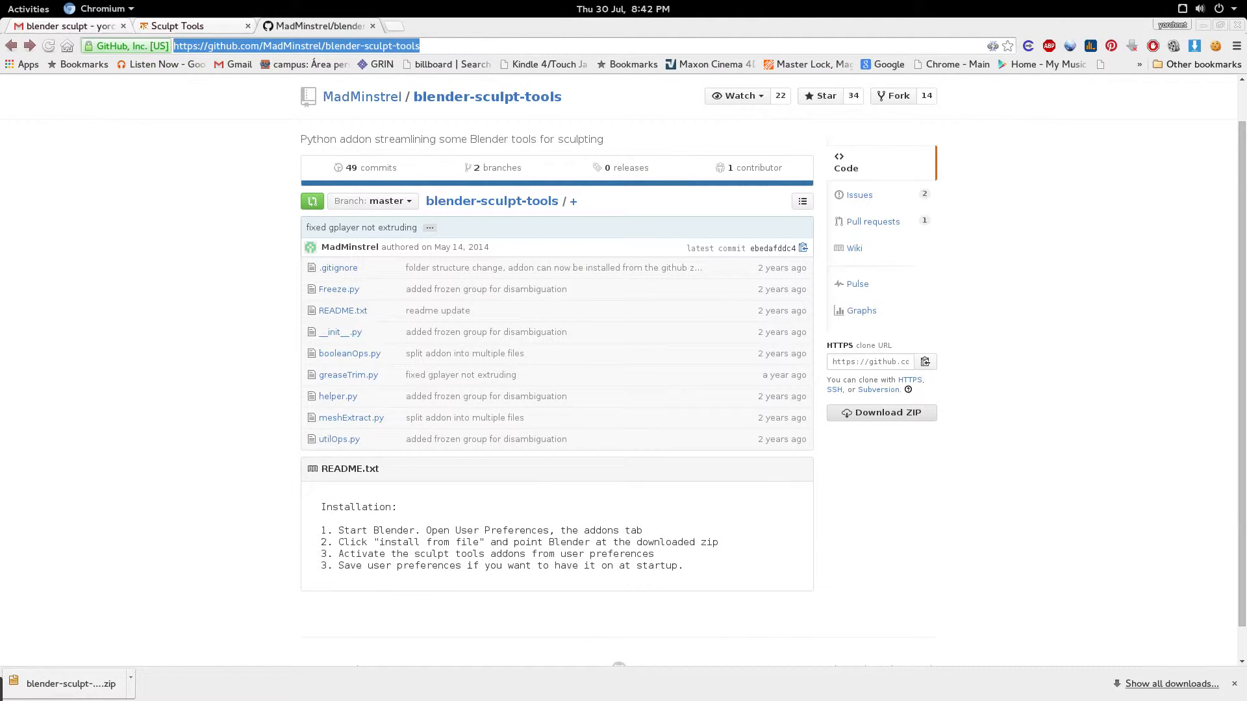
- Download the blender-sculpt-tools repository as a ZIP file and switch back to Blender's user preferences
left_click(881, 414)
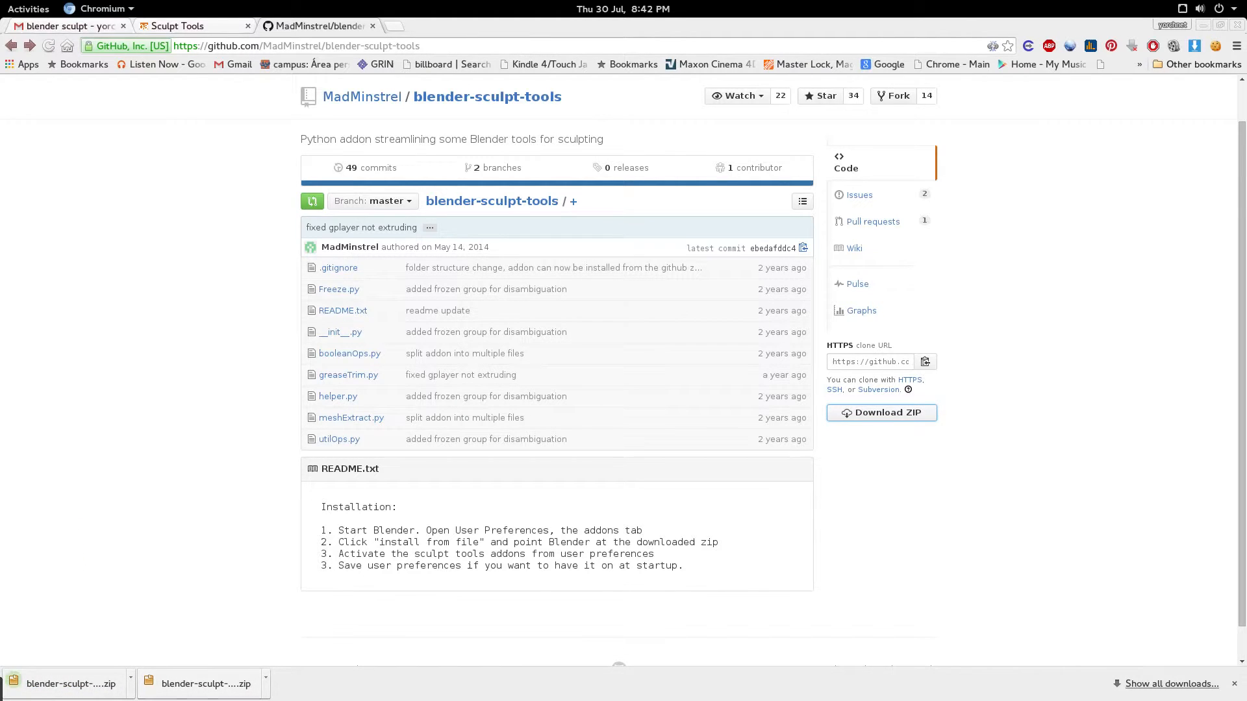
key("alt+Tab")
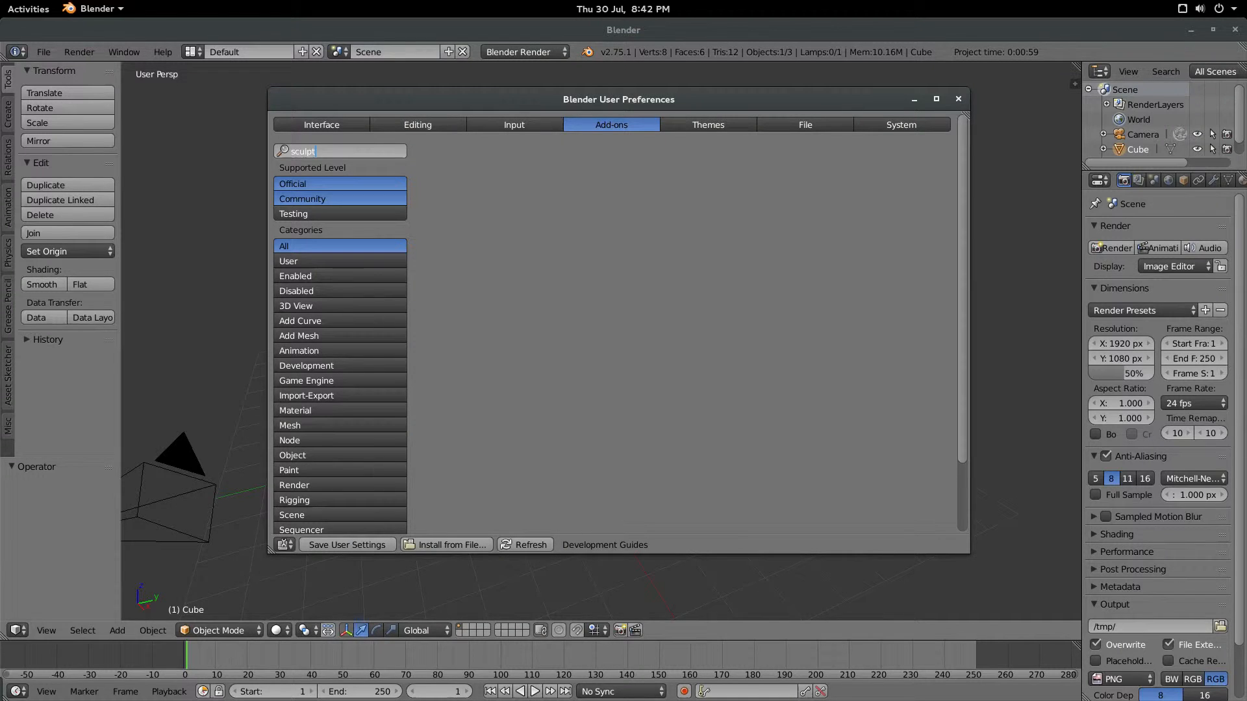
- Install the add-on from blender-sculpt-tools-master.zip in the home directory's Downloads folder and enable Sculpt Tools UI
left_click(447, 544)
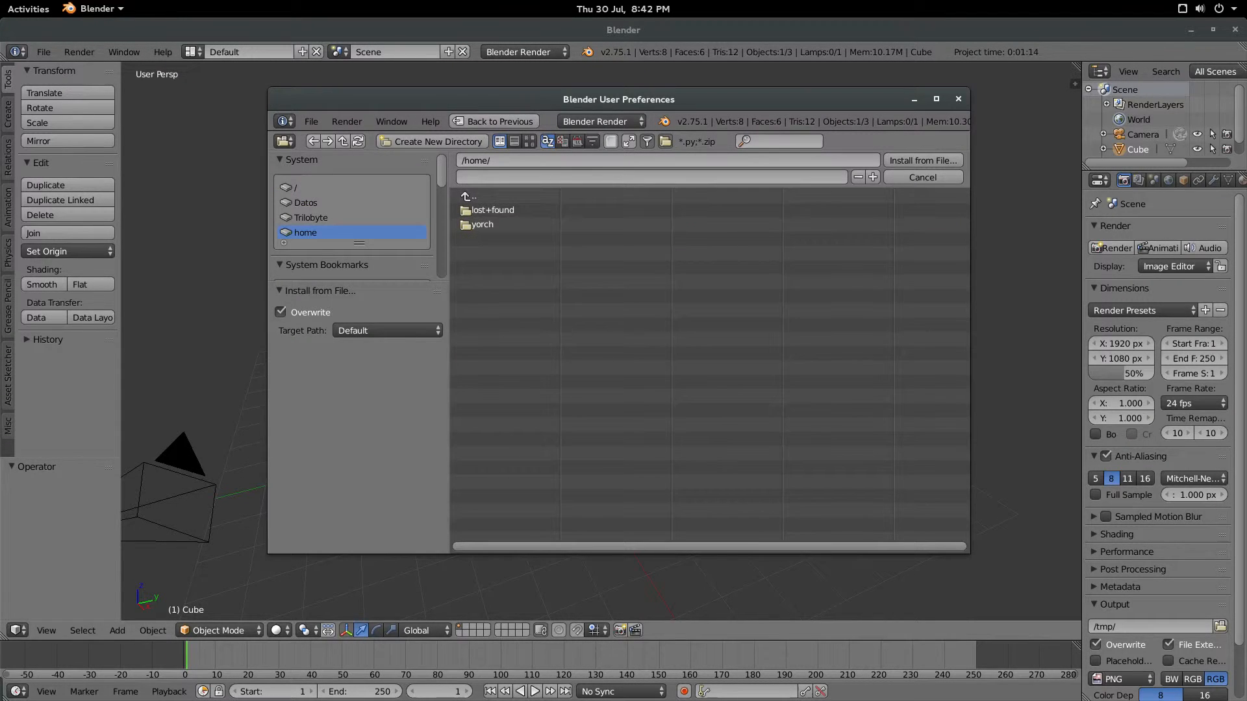
double_click(482, 224)
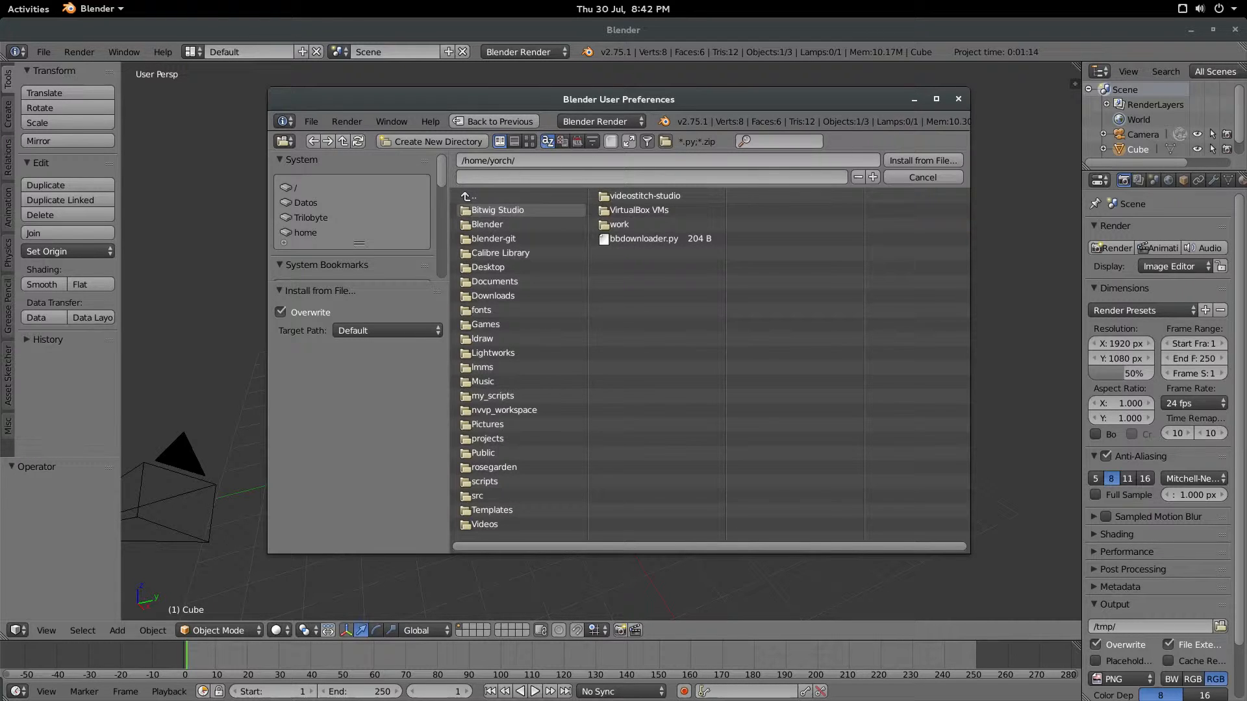
double_click(494, 296)
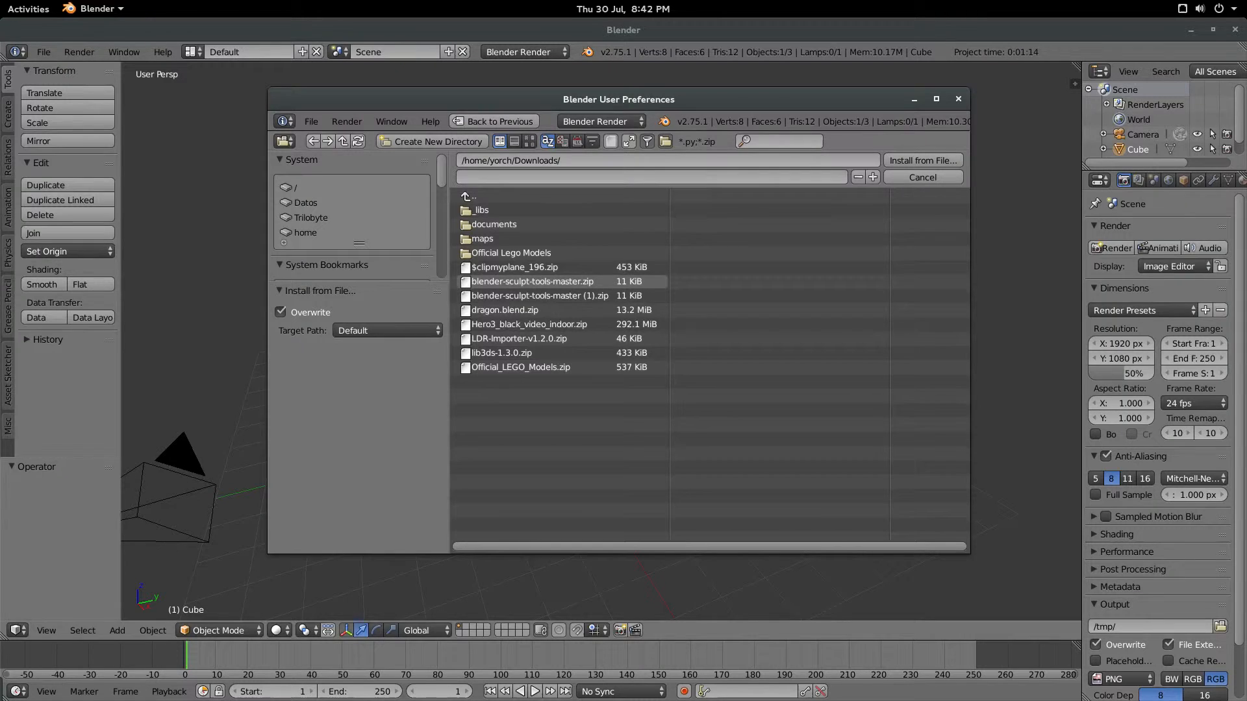
left_click(532, 282)
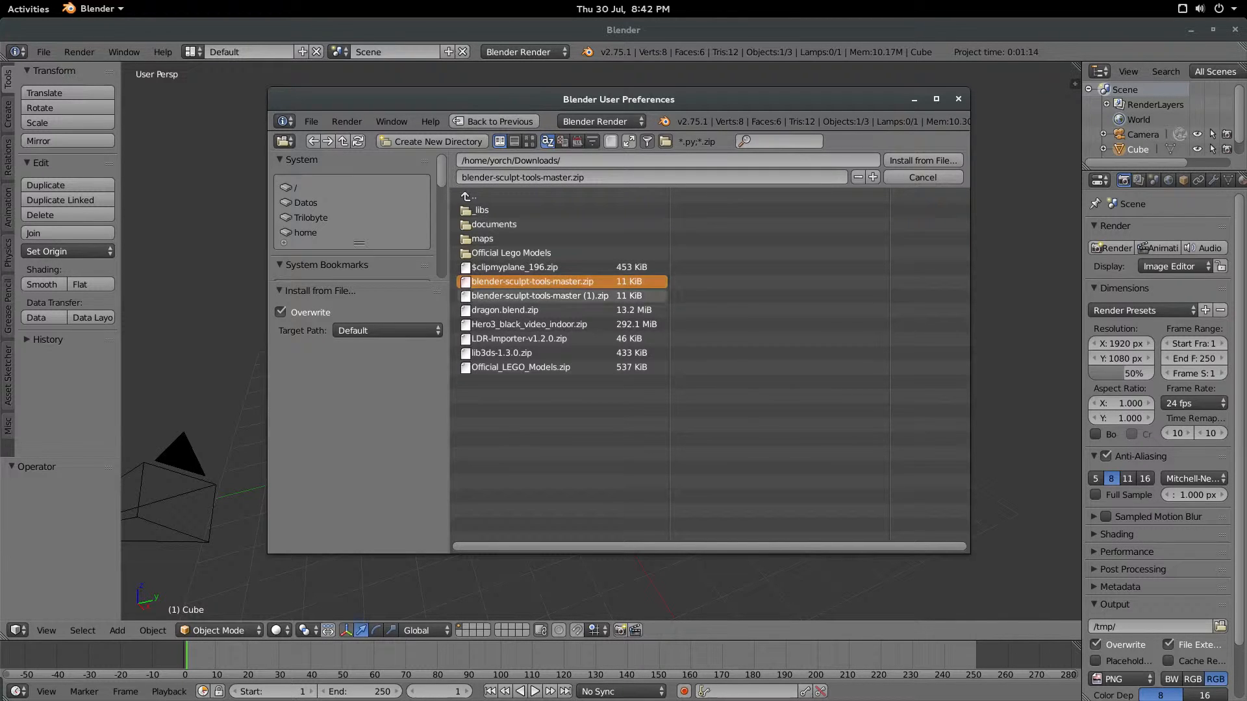
left_click(923, 161)
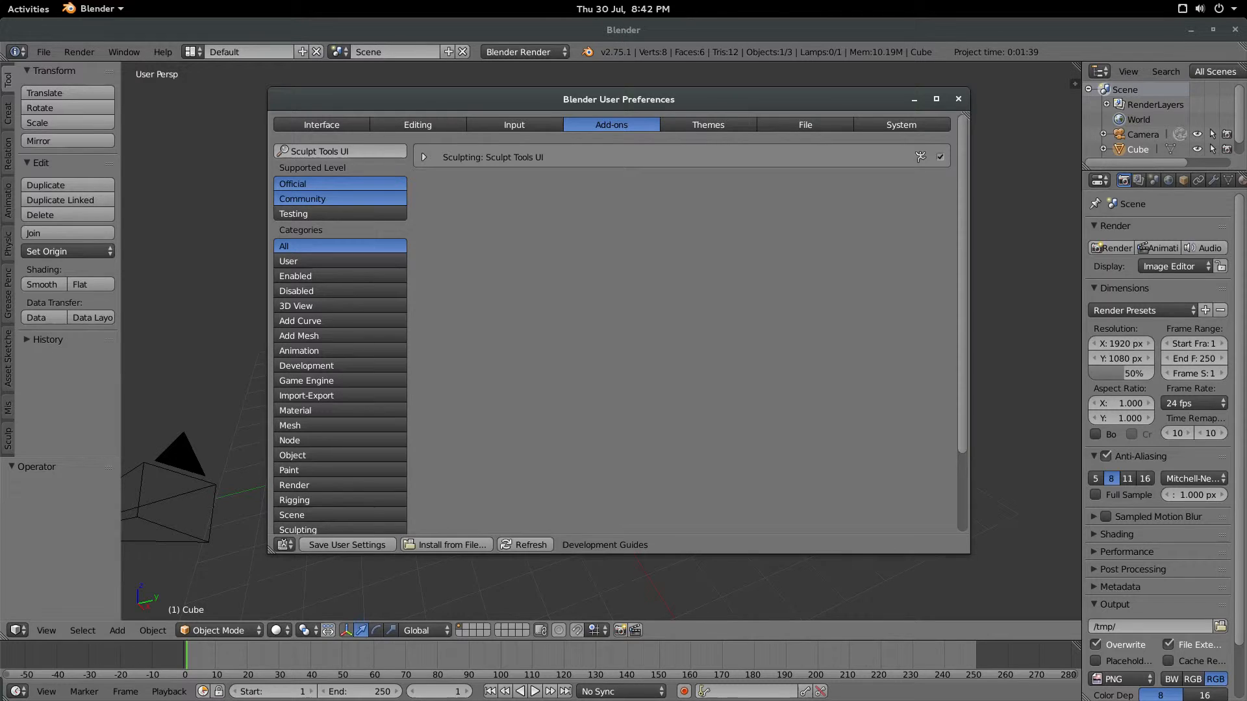
- Expand the Sculpt Tools UI add-on's details to review them, and close the user preferences
left_click(424, 157)
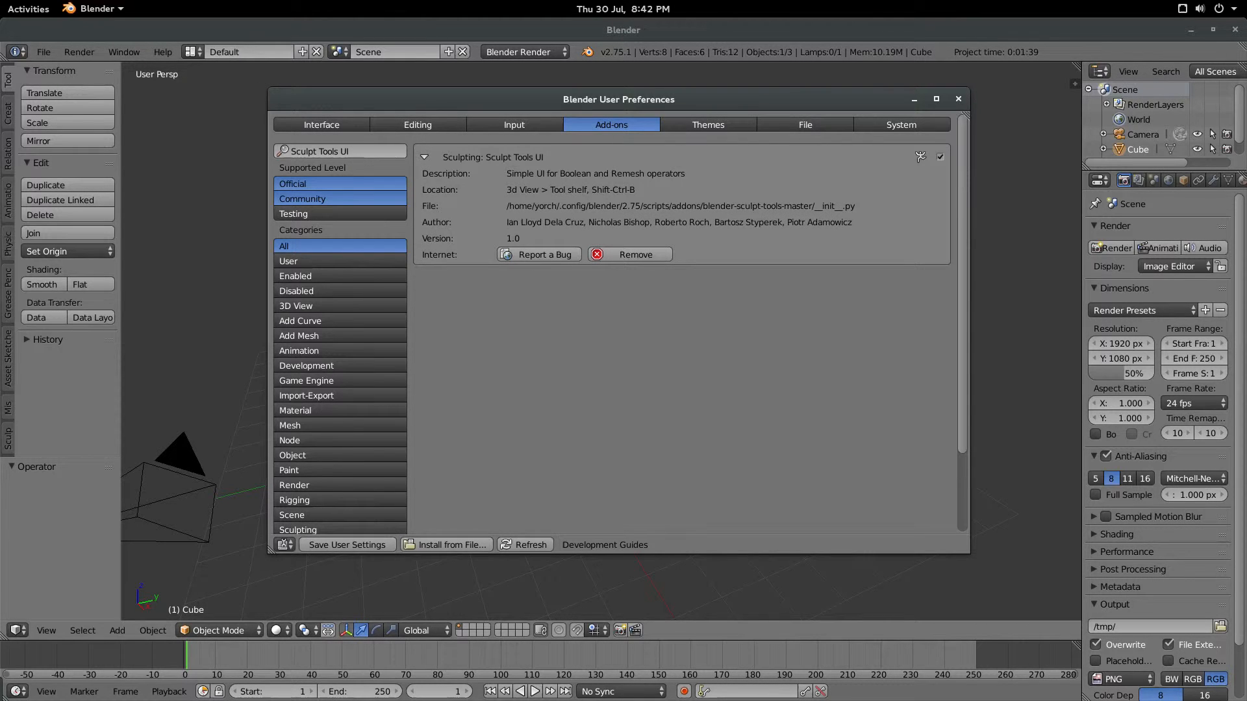
left_click(958, 99)
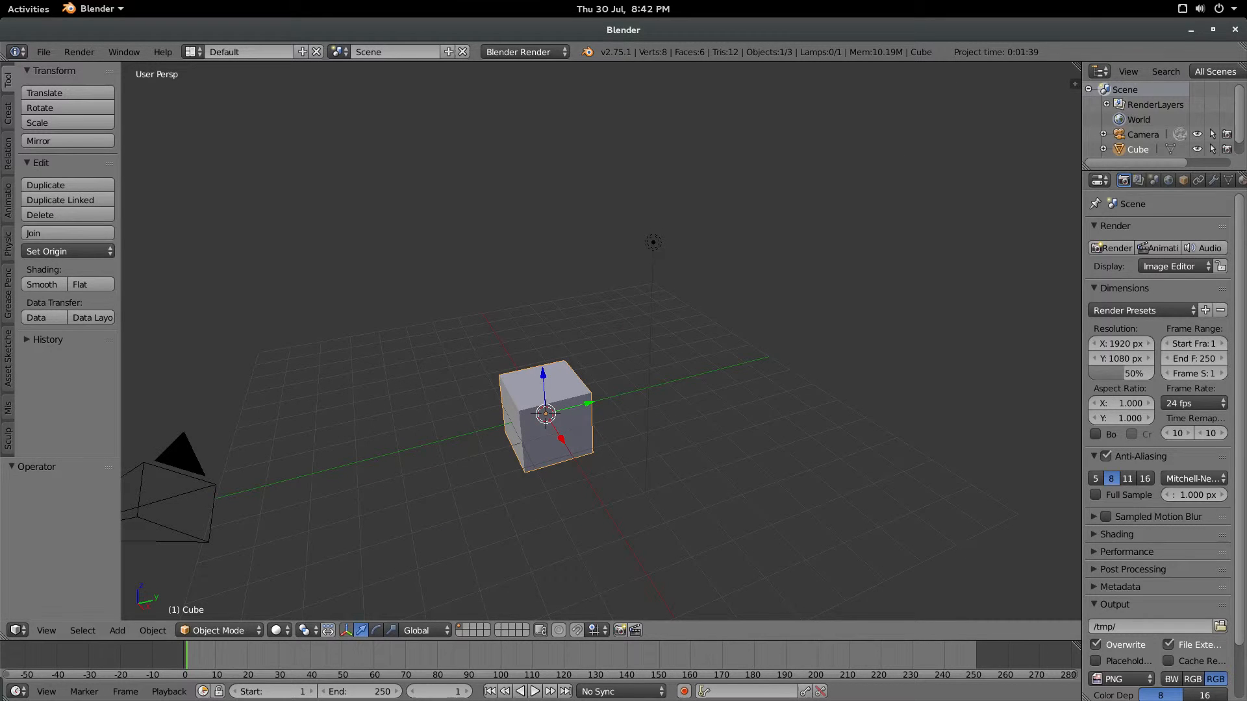
- Put the cube into Sculpt Mode and bring up the Sculpt Tools add-on's commands
left_click(219, 631)
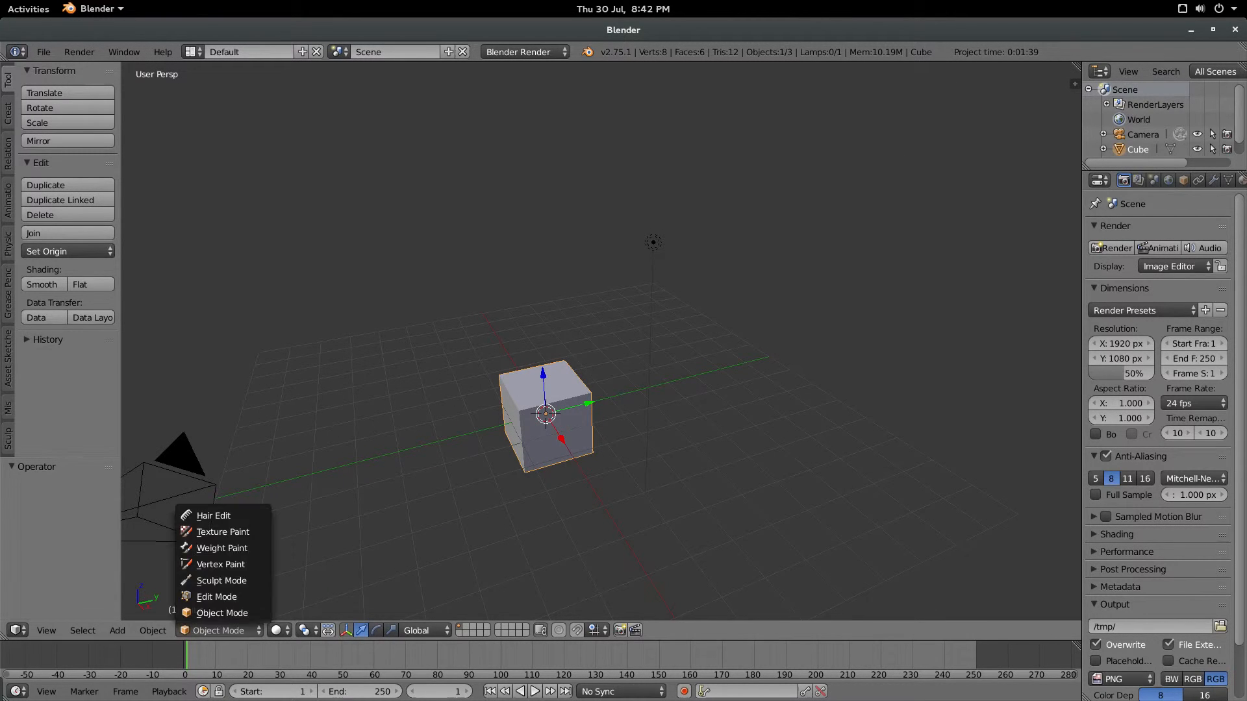
left_click(221, 581)
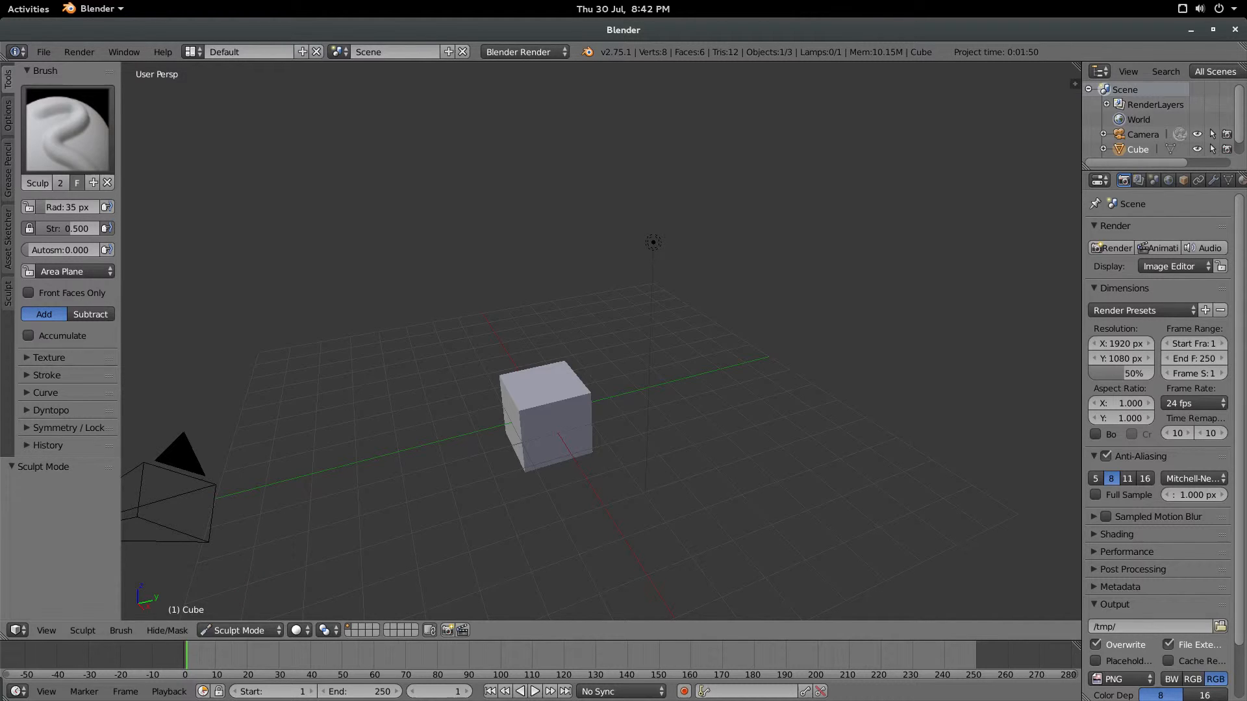
left_click(8, 294)
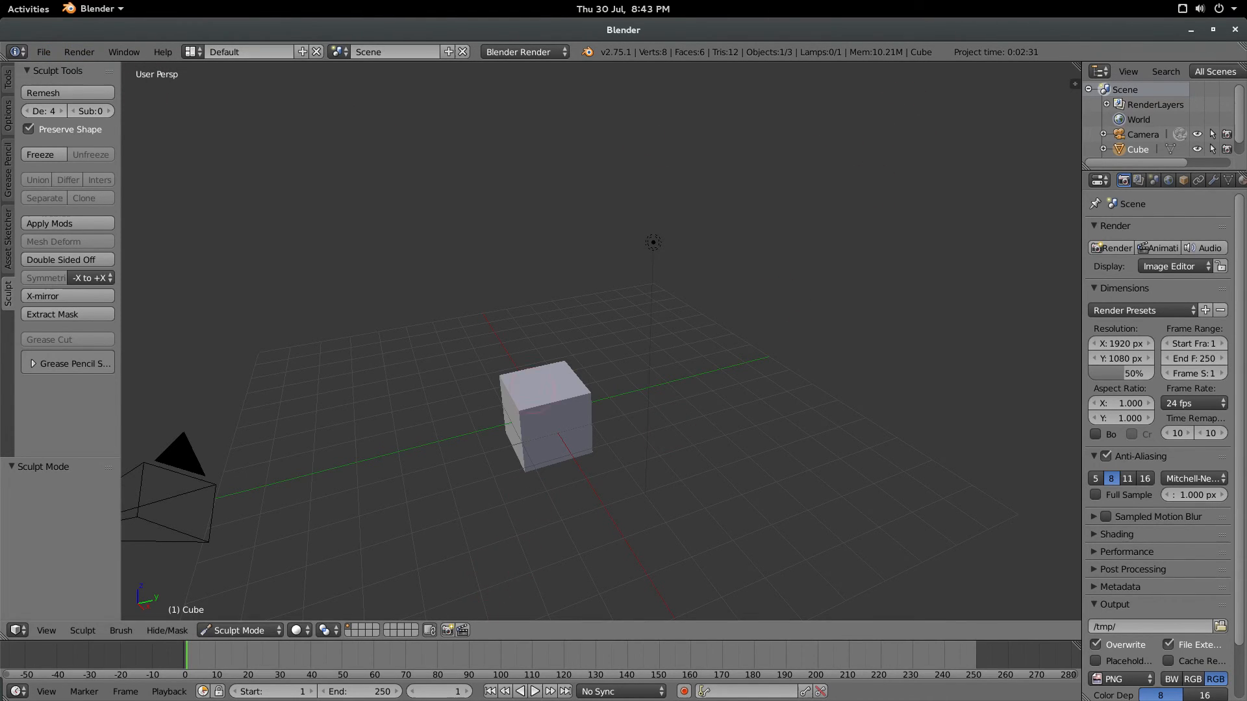
key("alt+Tab")
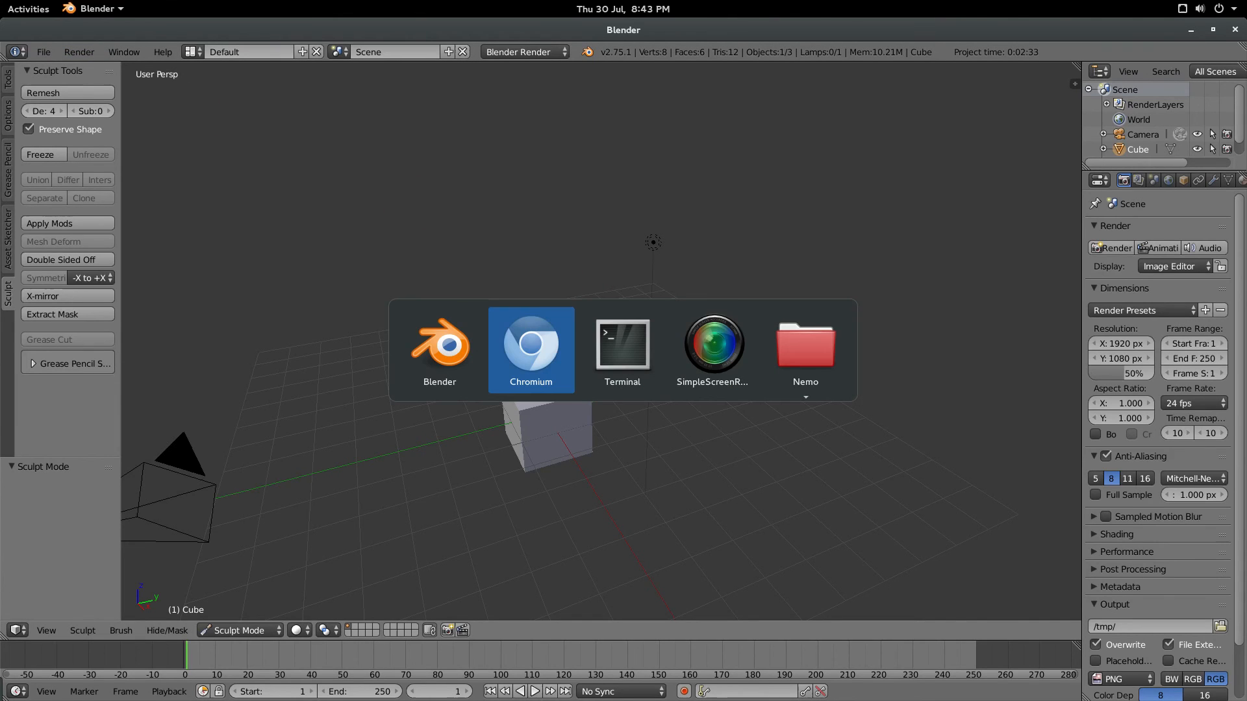
key("alt+Tab")
key("alt+Tab")
key("alt+Tab")
key("alt+shift+Tab")
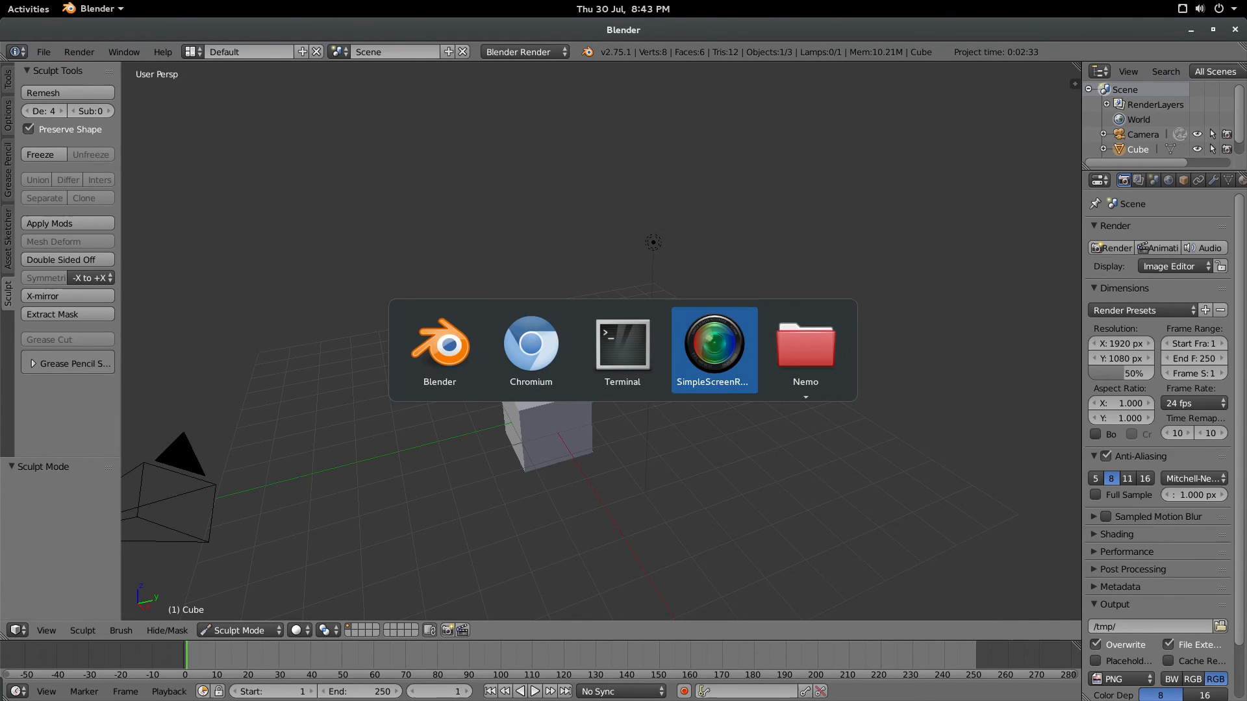